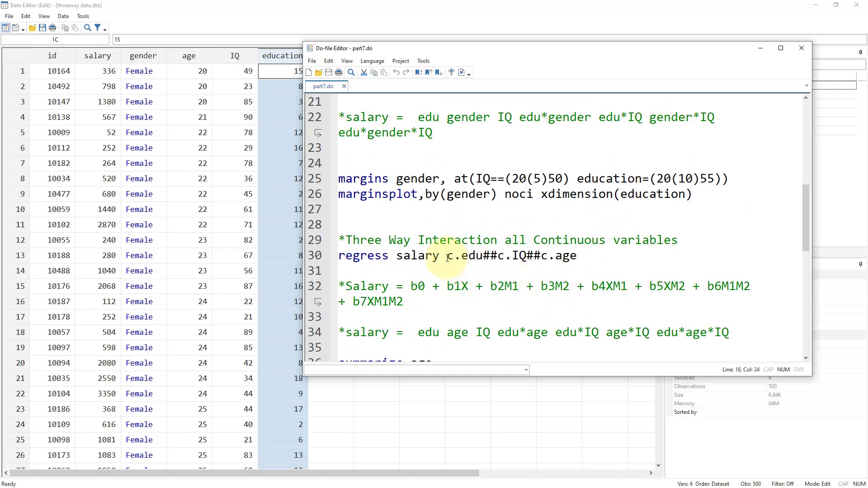
drag(447, 257, 609, 257)
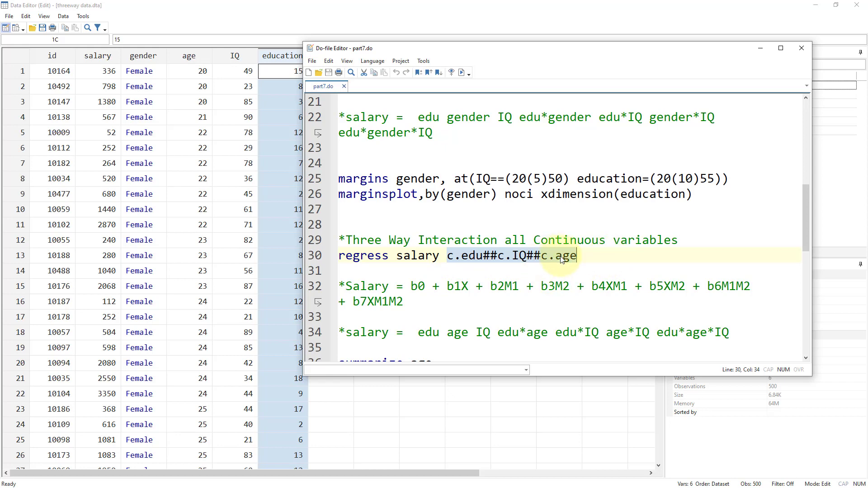
scroll(561, 259, up, 4)
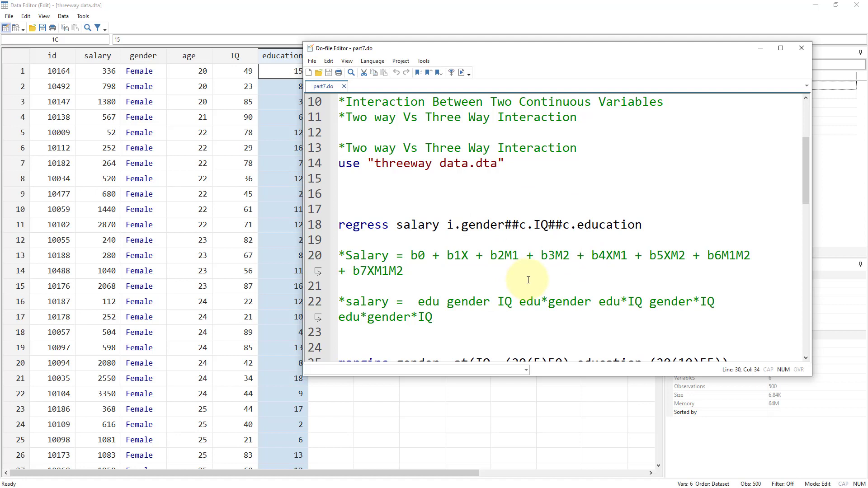
click(314, 228)
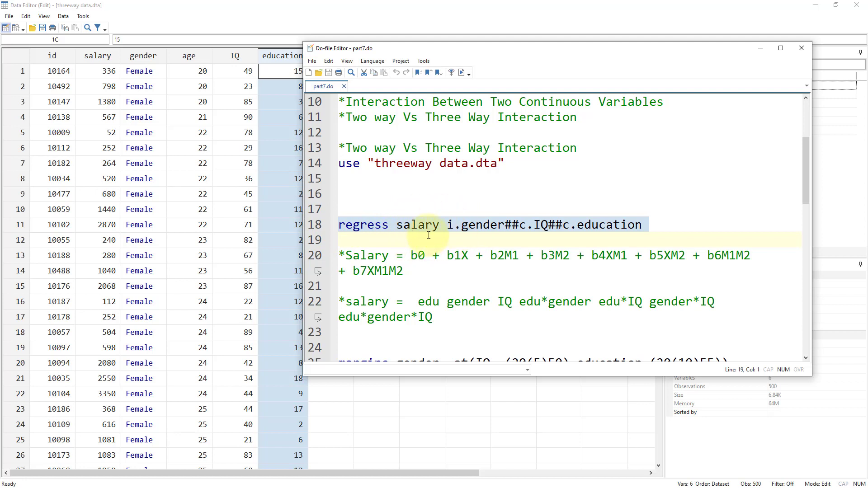
click(480, 227)
click(548, 224)
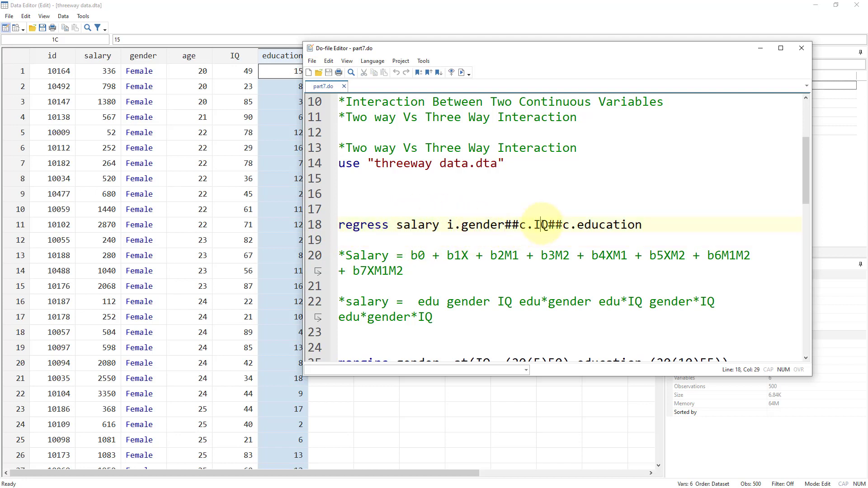
double_click(598, 225)
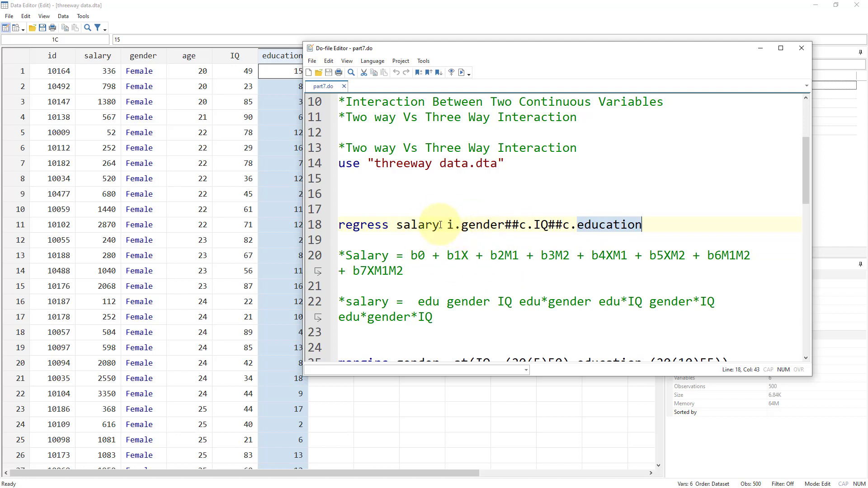
double_click(362, 225)
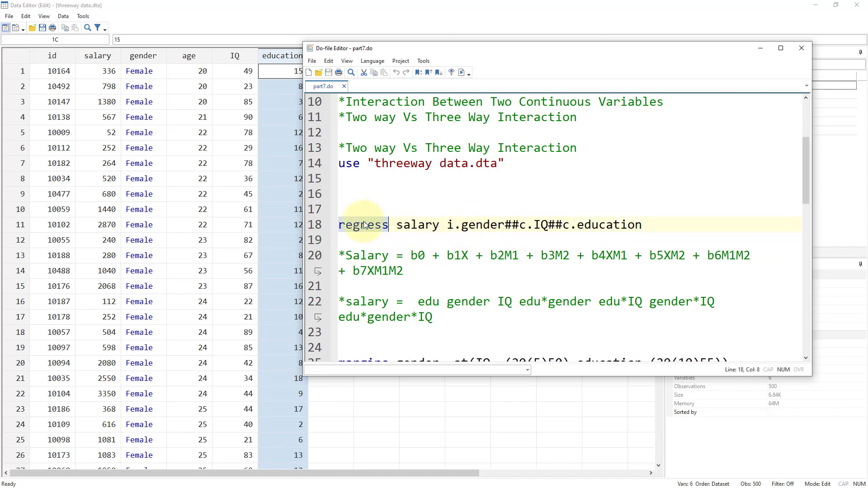
double_click(423, 225)
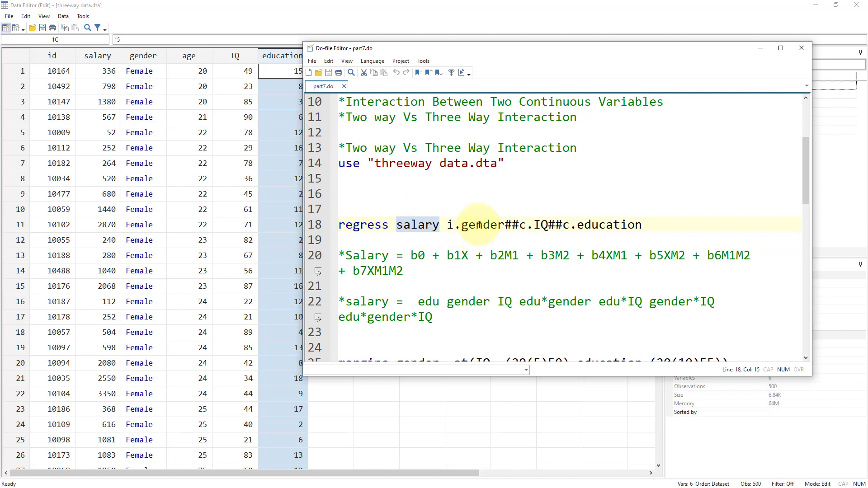
drag(447, 225, 667, 227)
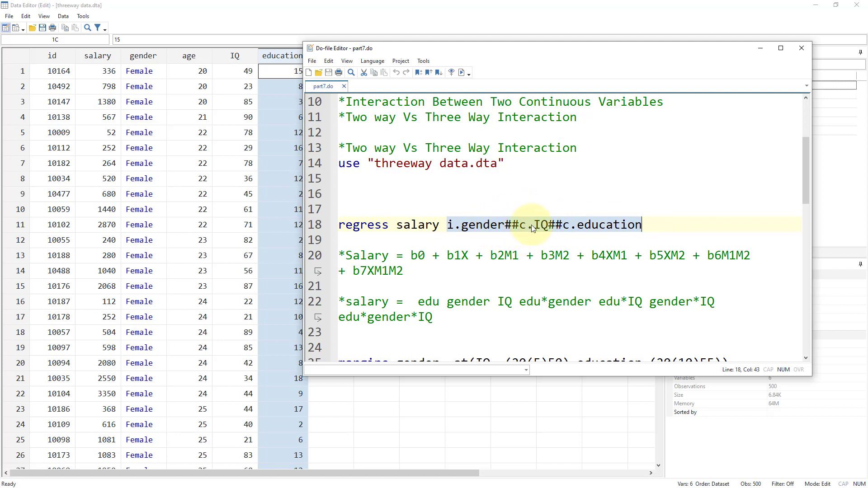
click(680, 222)
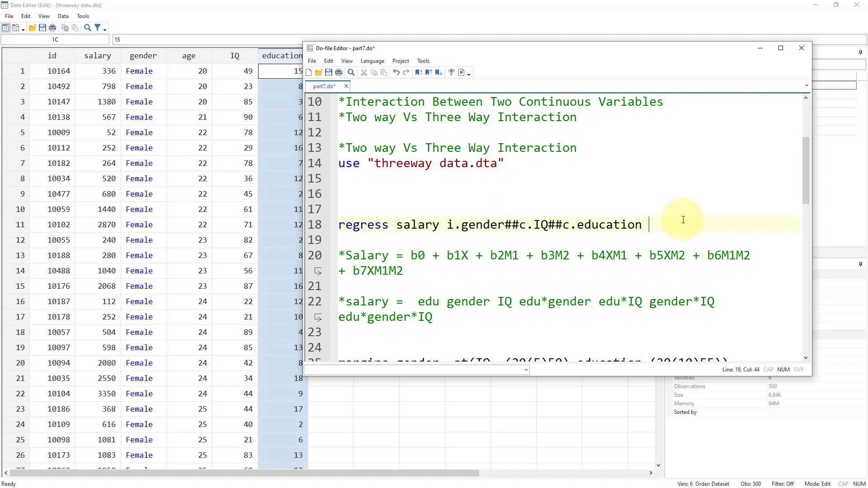
text(c1 c2)
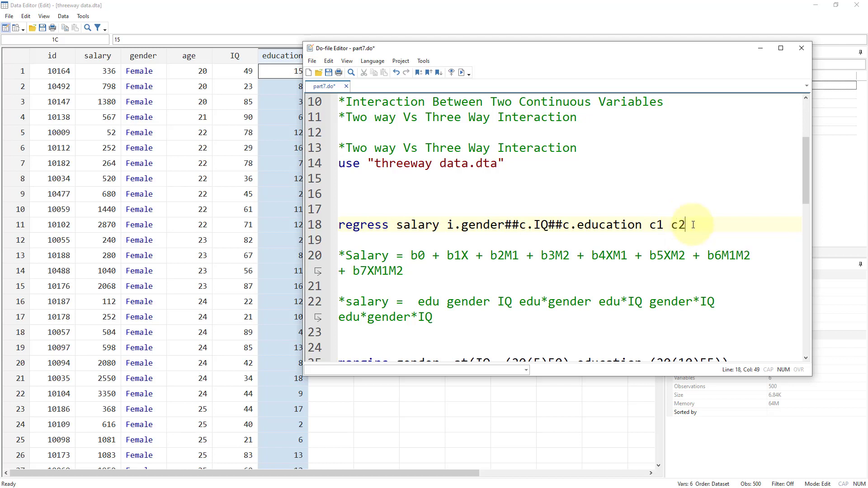
drag(685, 225, 651, 229)
key(Delete)
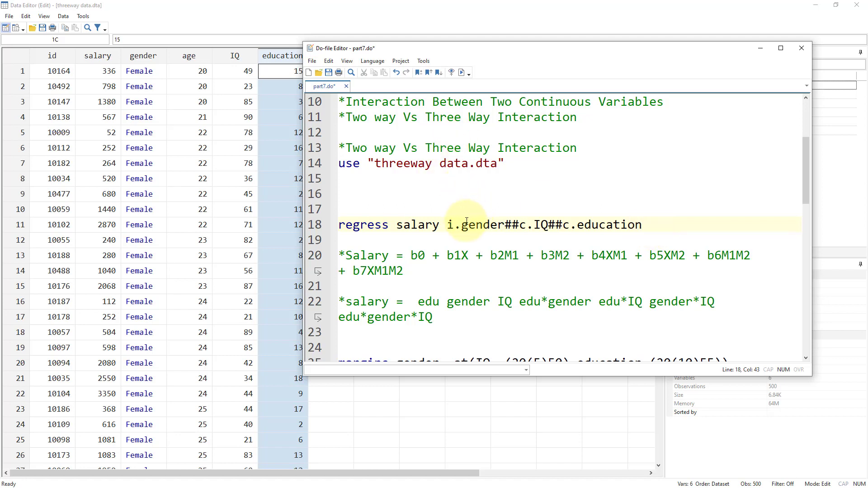
drag(450, 225, 504, 225)
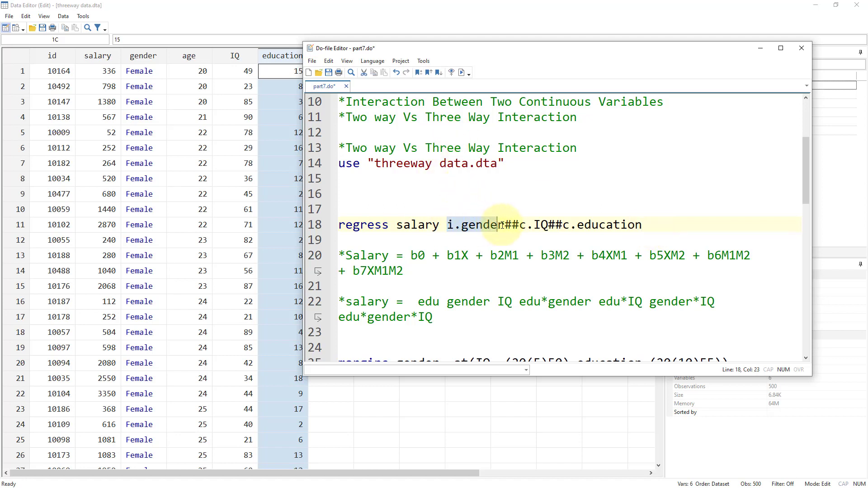
click(454, 224)
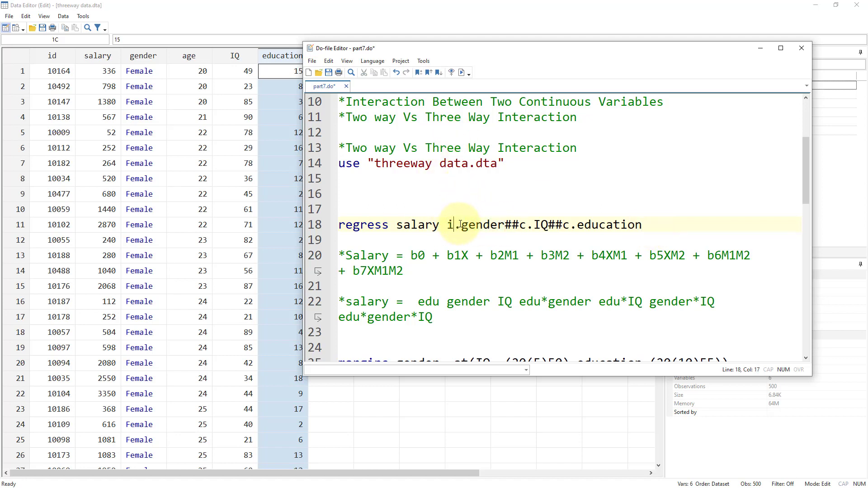
click(519, 225)
click(591, 225)
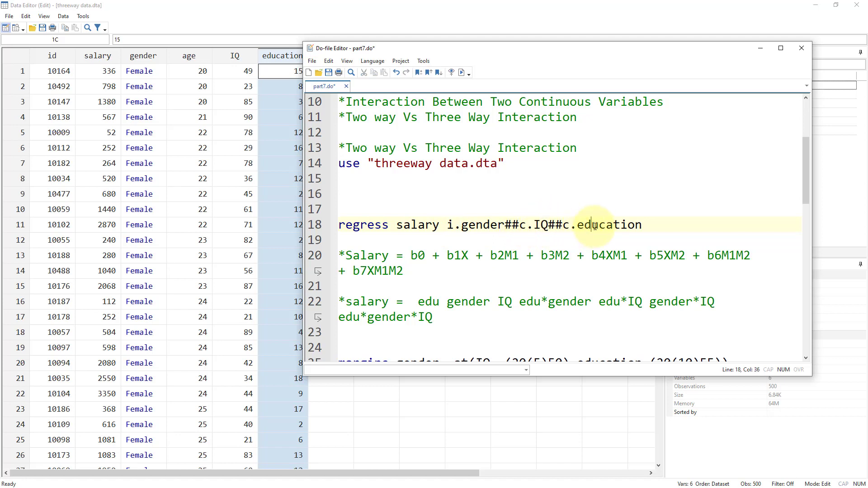
key(shift+Left)
key(shift+Left)
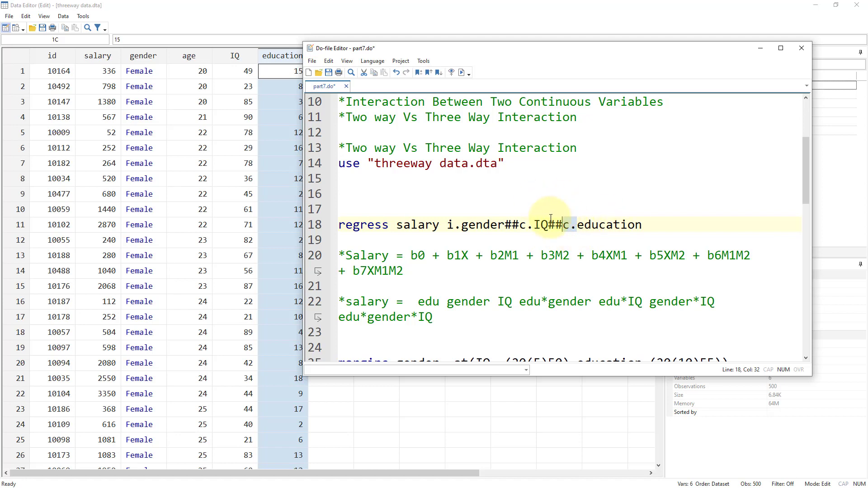
click(504, 224)
key(shift+Right)
key(shift+Right)
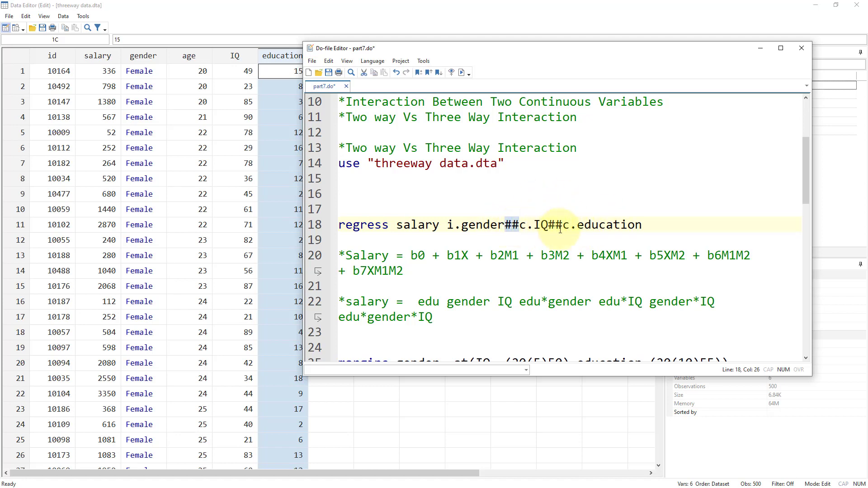
click(549, 224)
click(315, 225)
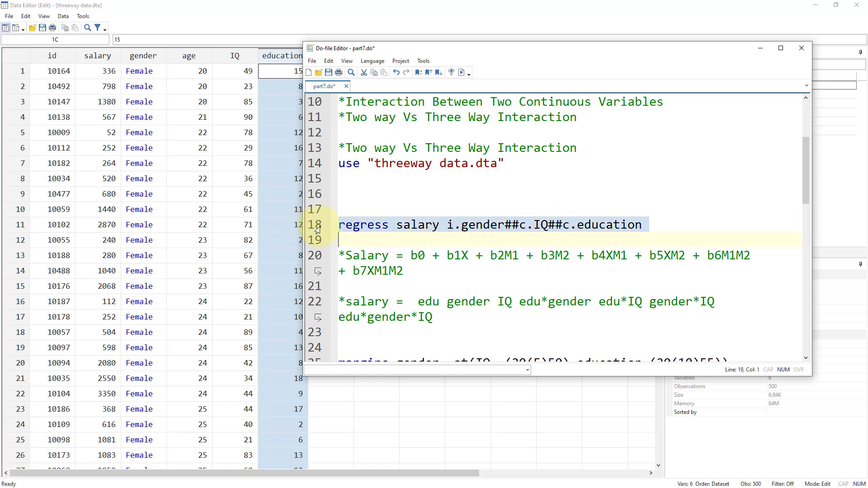
Run line 18's salary regression with the three-way gender, IQ and education interaction, then return to the do-file
click(461, 72)
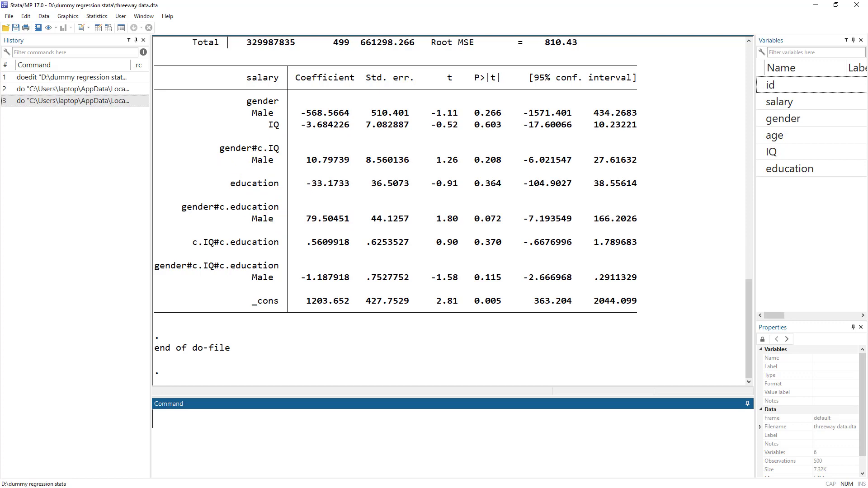
key(alt+Tab)
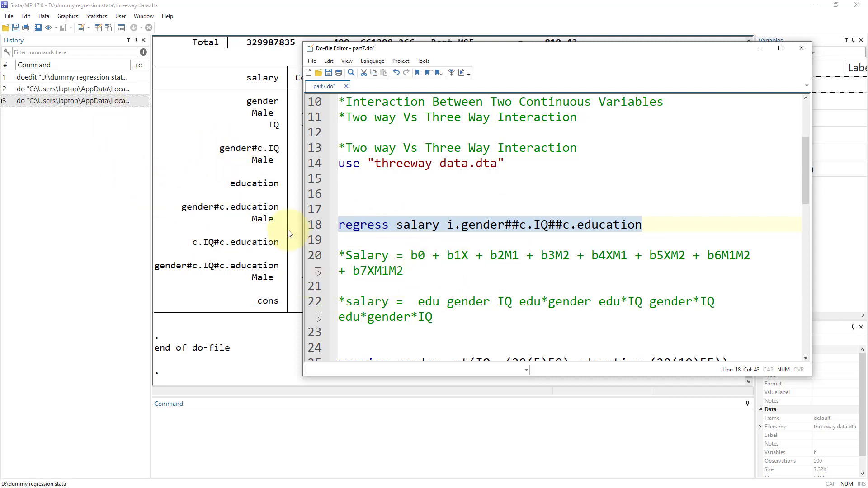
click(483, 228)
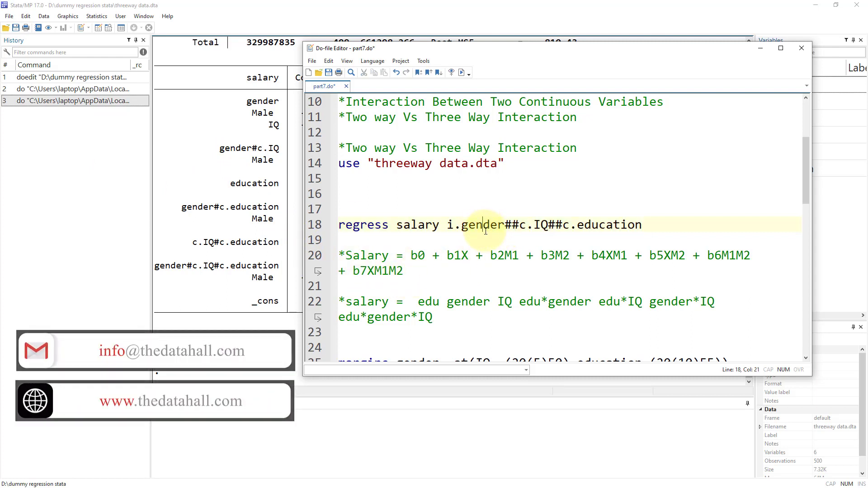
double_click(376, 256)
drag(411, 256, 447, 256)
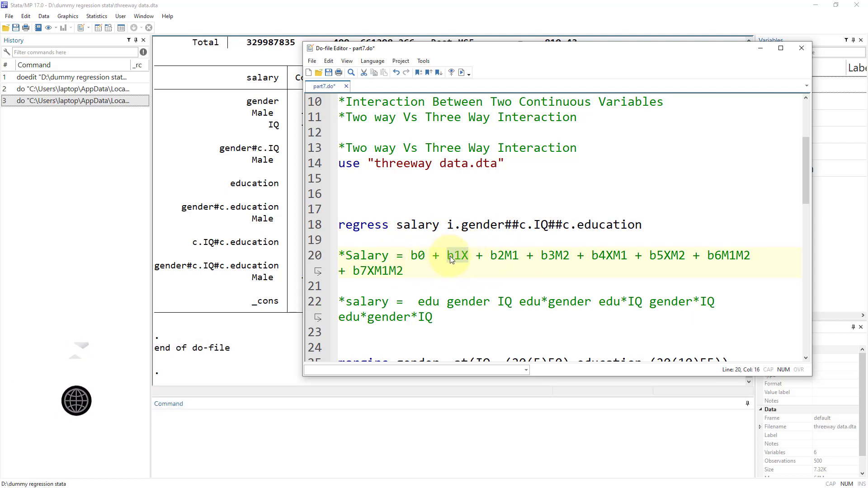
drag(519, 256, 490, 256)
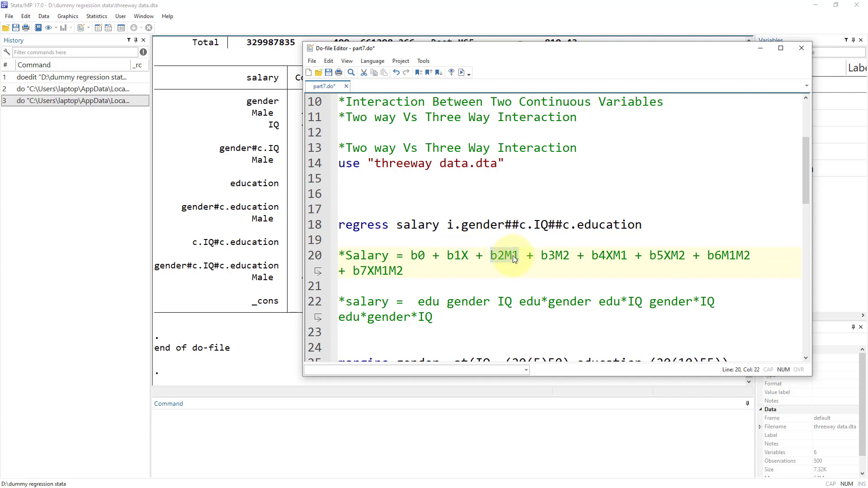
drag(570, 257, 550, 256)
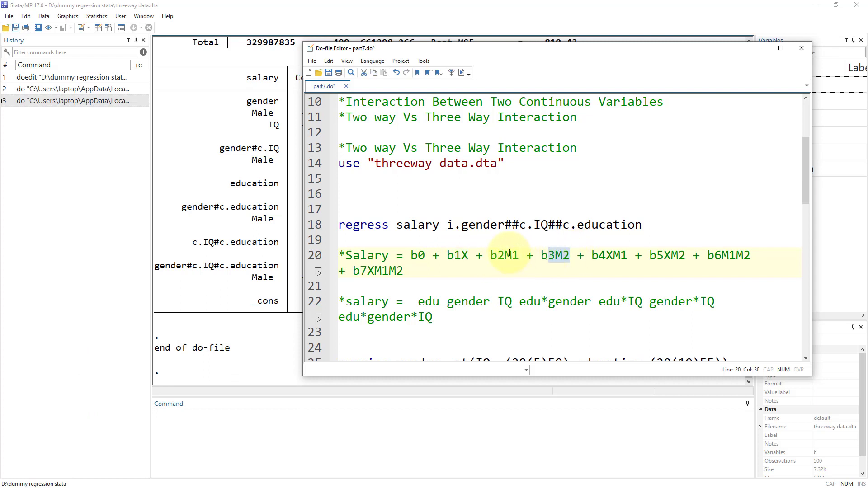
drag(491, 256, 518, 256)
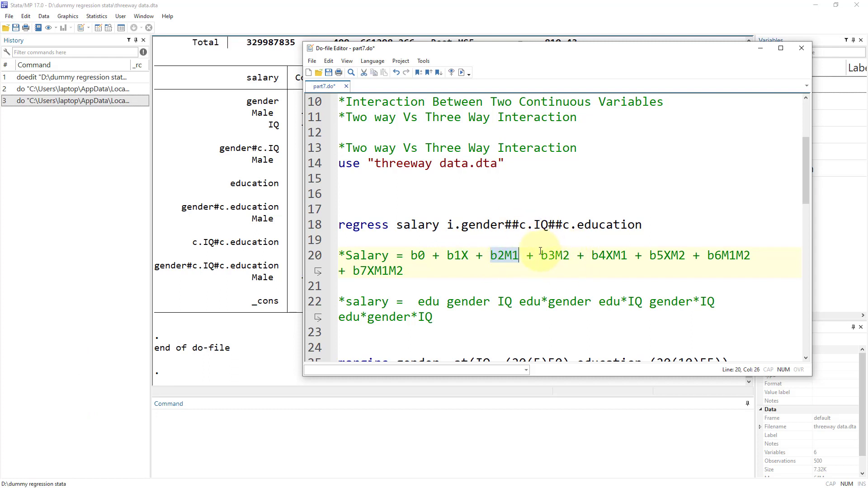
double_click(482, 226)
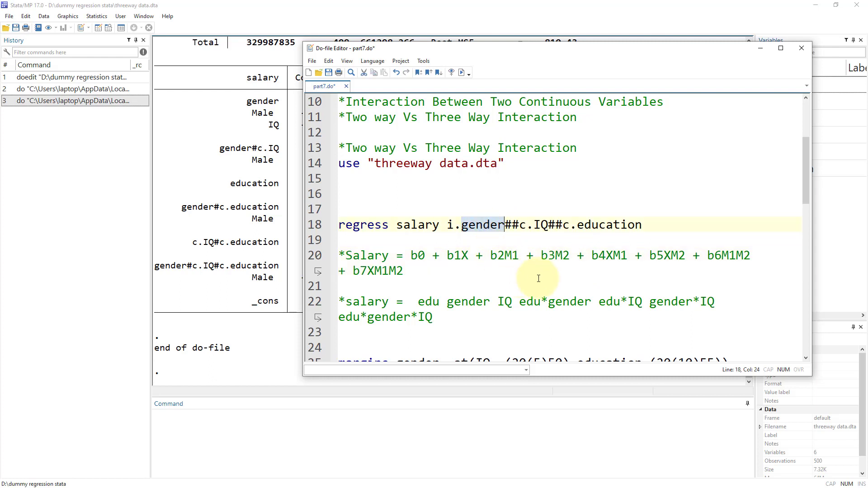
double_click(560, 258)
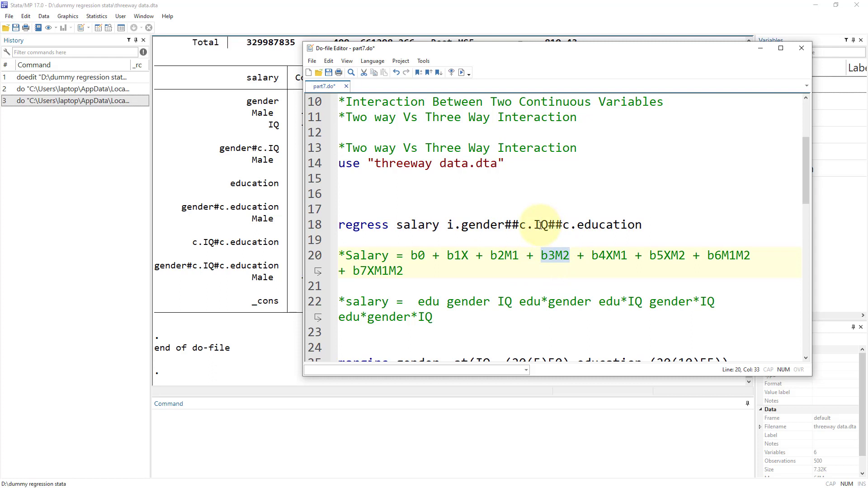
click(613, 256)
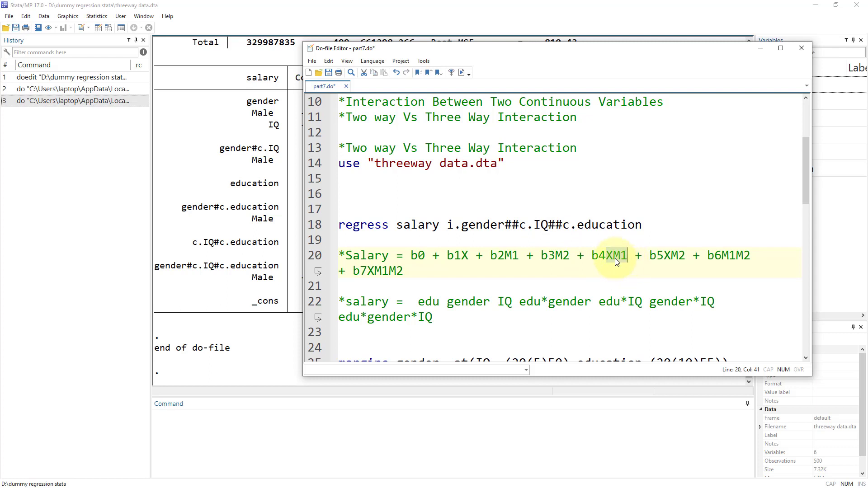
double_click(609, 257)
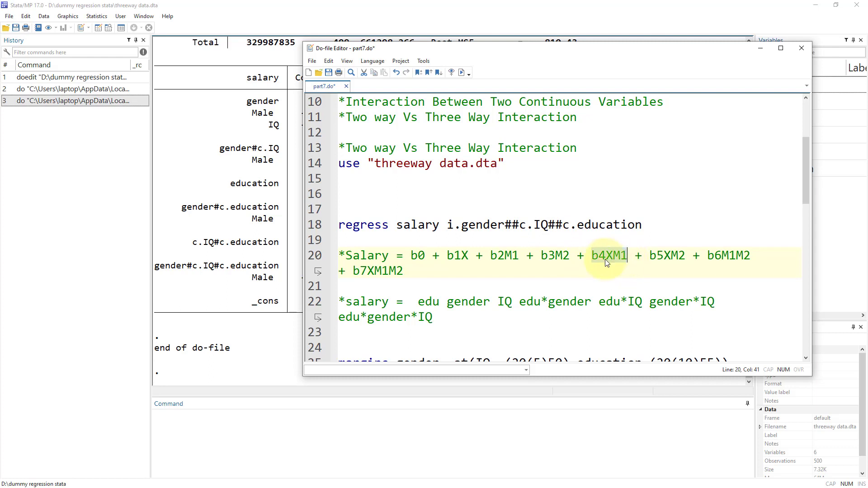
click(462, 256)
drag(505, 256, 519, 257)
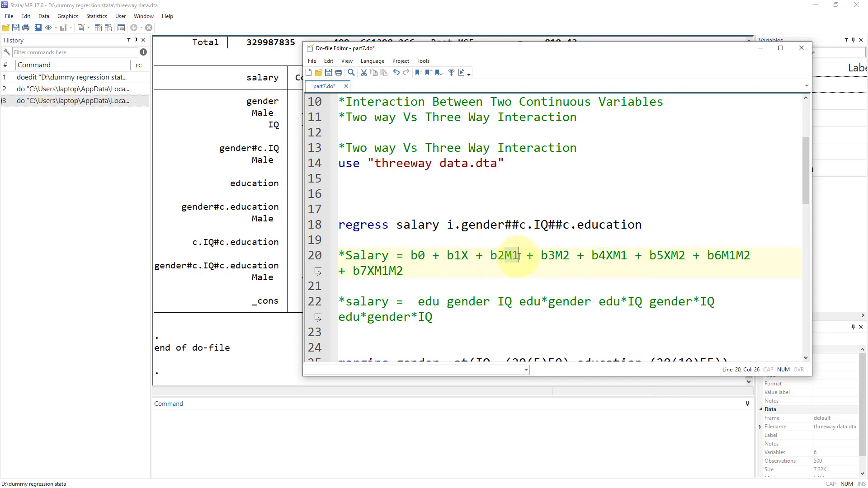
drag(627, 257, 686, 256)
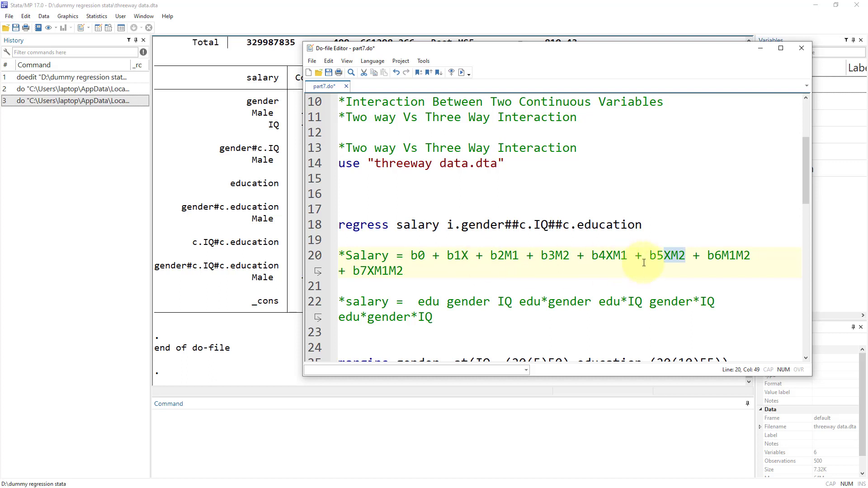
click(677, 259)
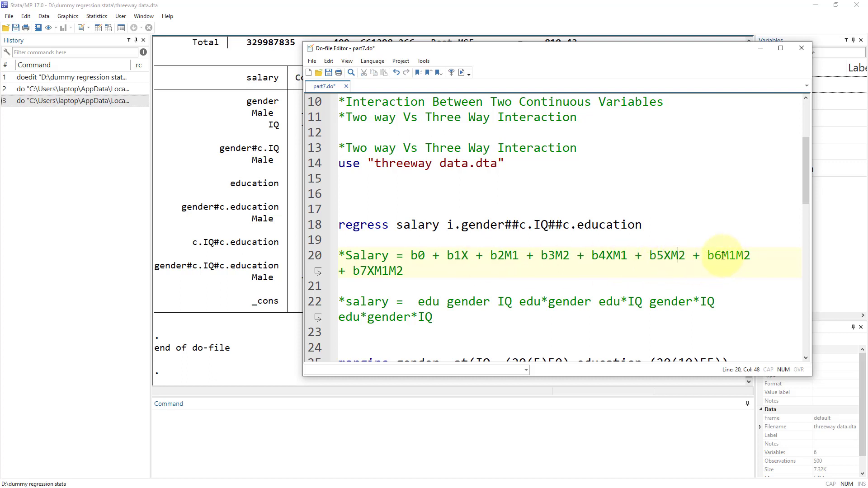
drag(722, 256, 745, 256)
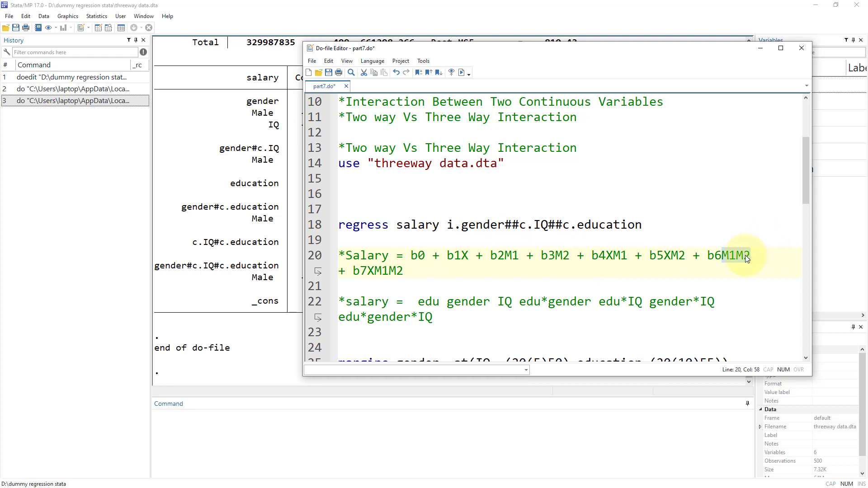
drag(367, 270, 409, 273)
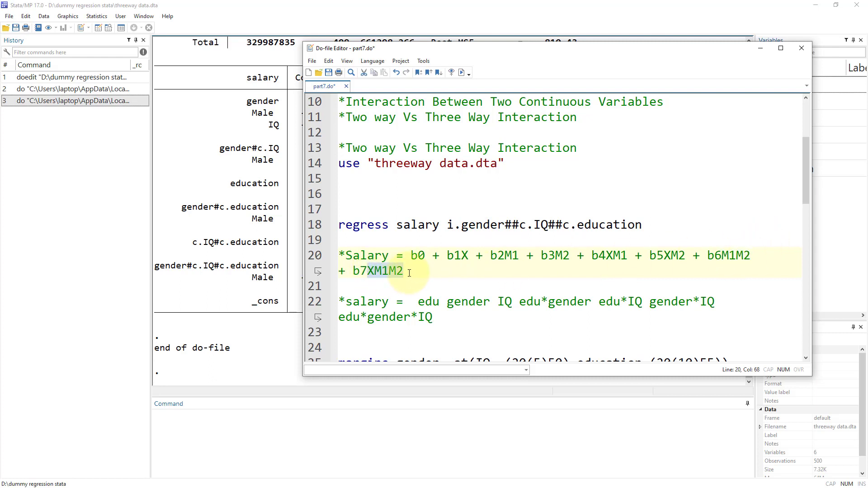
click(370, 273)
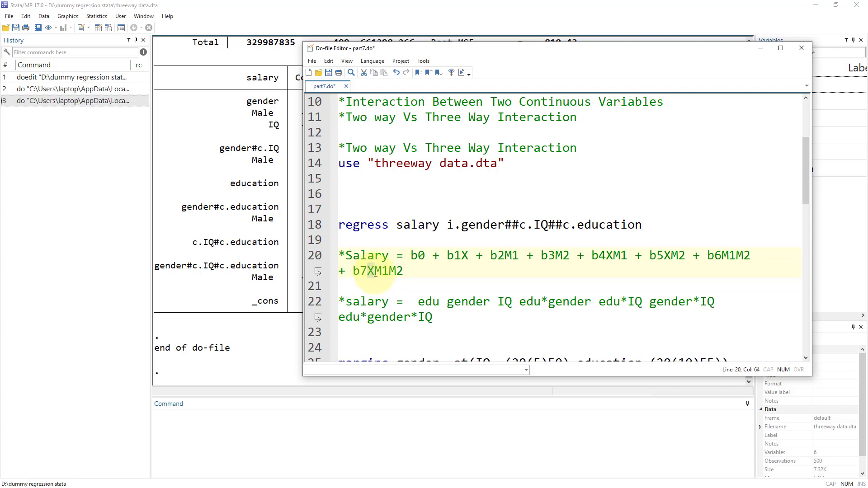
double_click(400, 271)
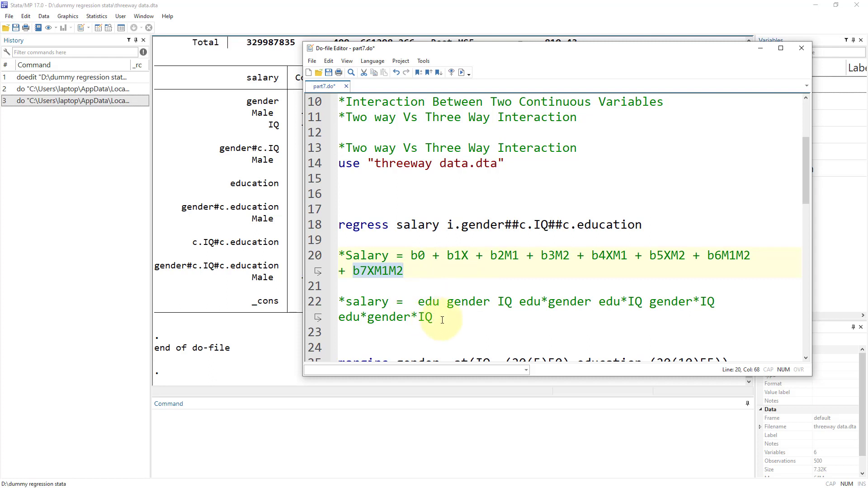
drag(432, 317, 325, 306)
double_click(383, 304)
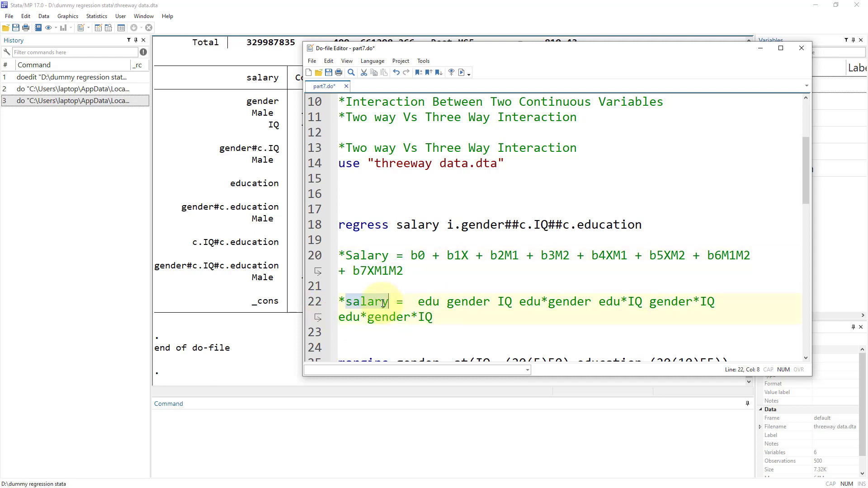
double_click(427, 302)
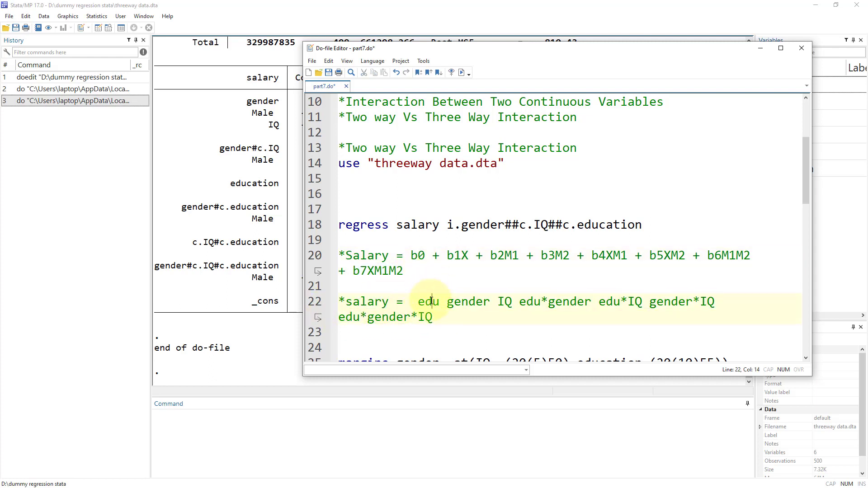
double_click(458, 301)
double_click(505, 302)
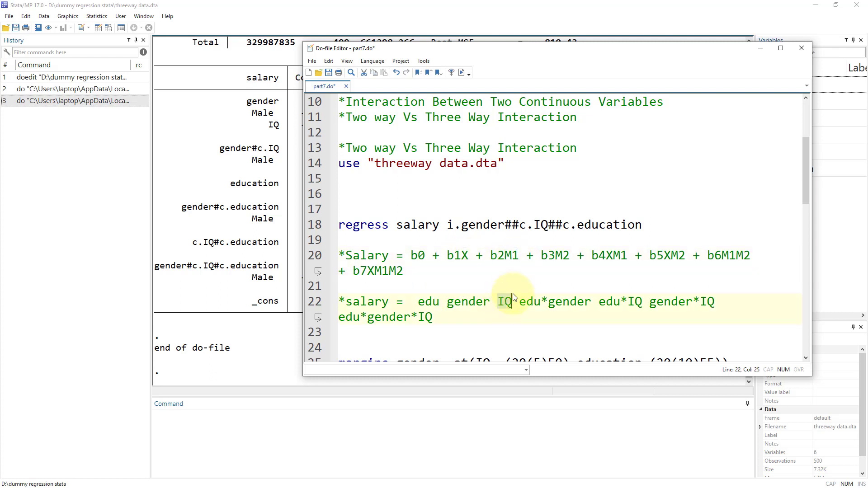
double_click(559, 257)
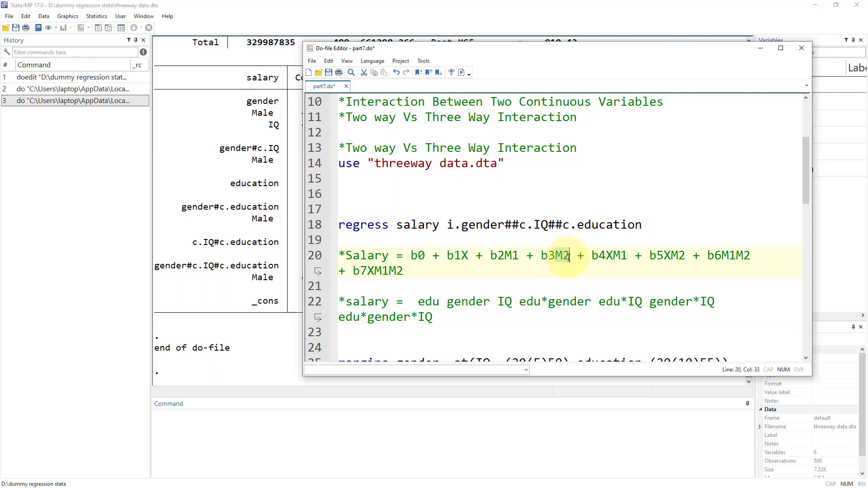
double_click(532, 302)
drag(536, 303, 581, 299)
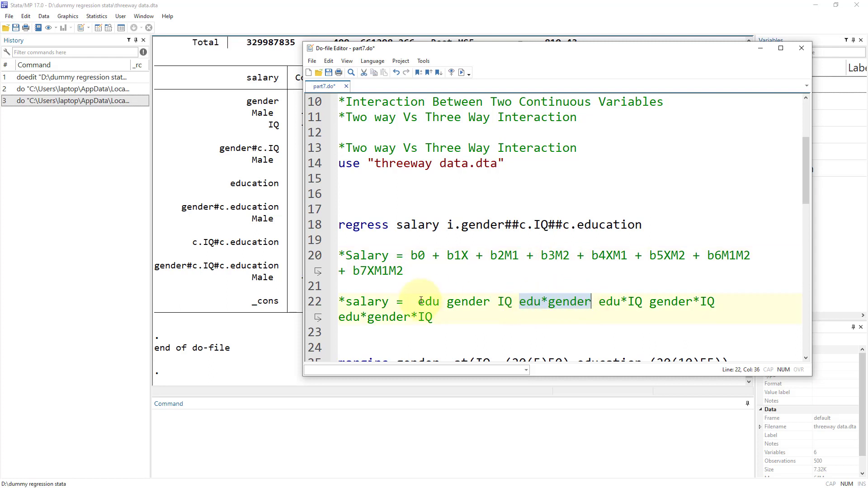
drag(418, 302, 587, 300)
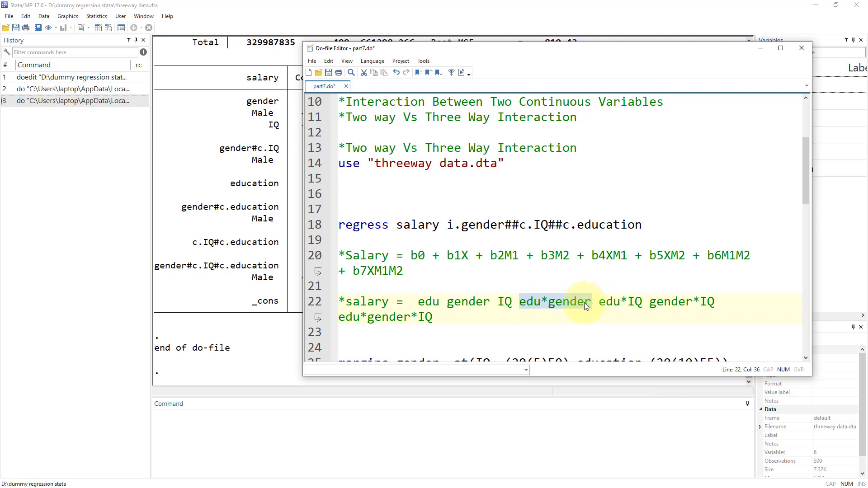
double_click(526, 303)
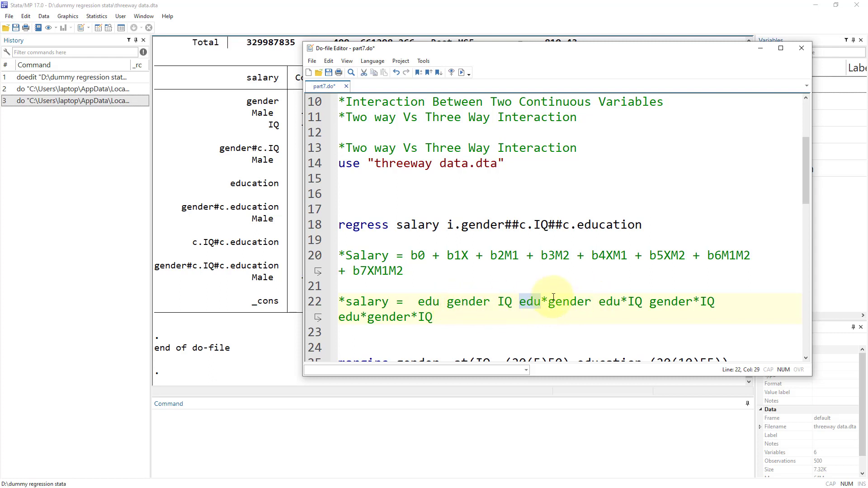
drag(600, 303, 648, 303)
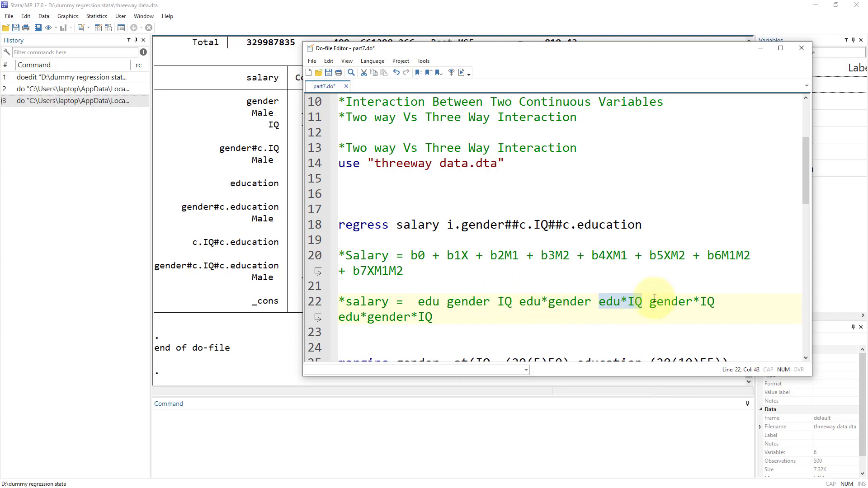
click(650, 301)
drag(650, 302, 715, 301)
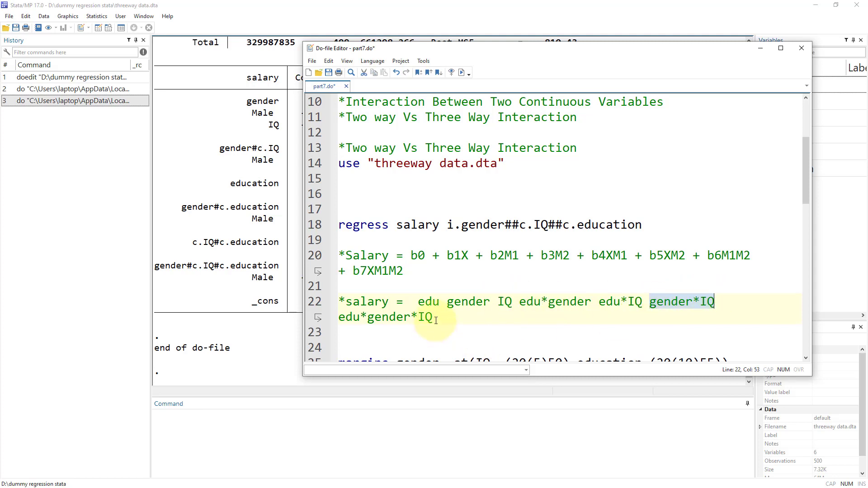
drag(433, 319, 338, 321)
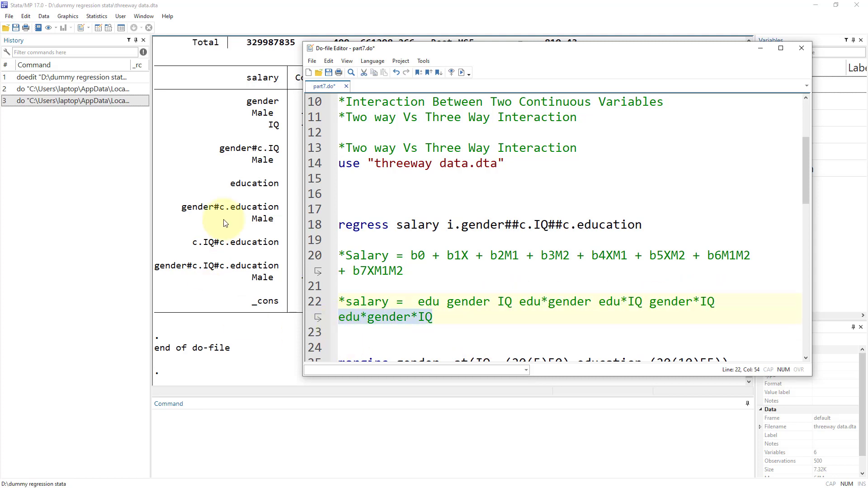
Bring up the regression table and highlight the gender Male, IQ and education main-effect rows
click(281, 198)
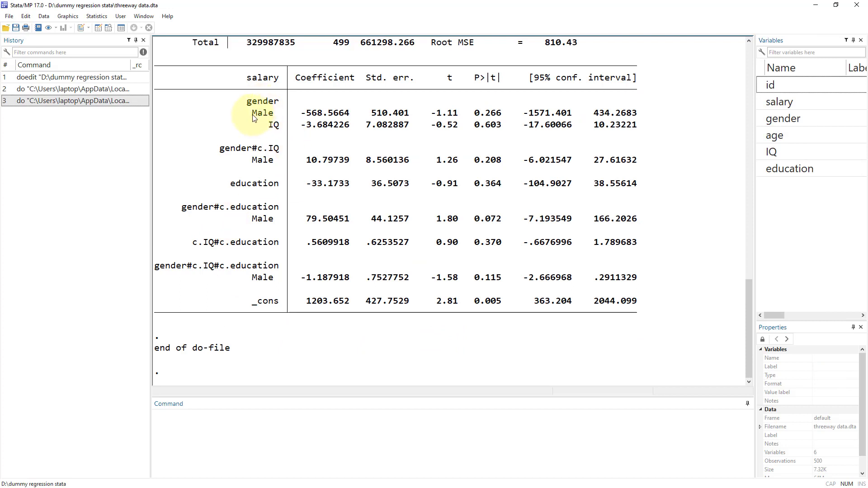
drag(253, 116, 404, 115)
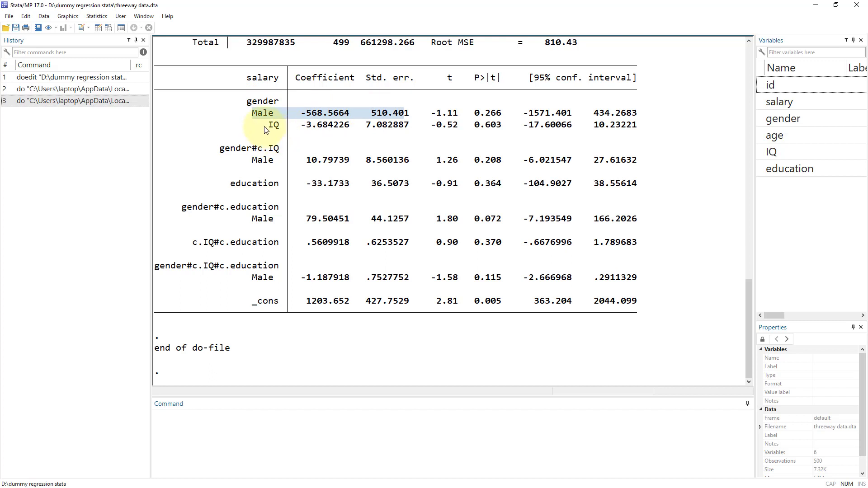
drag(264, 125, 366, 130)
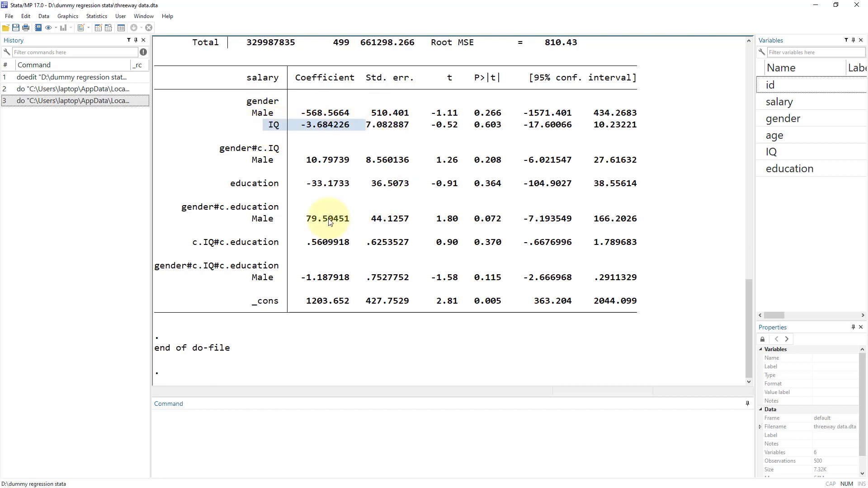
drag(226, 185, 413, 182)
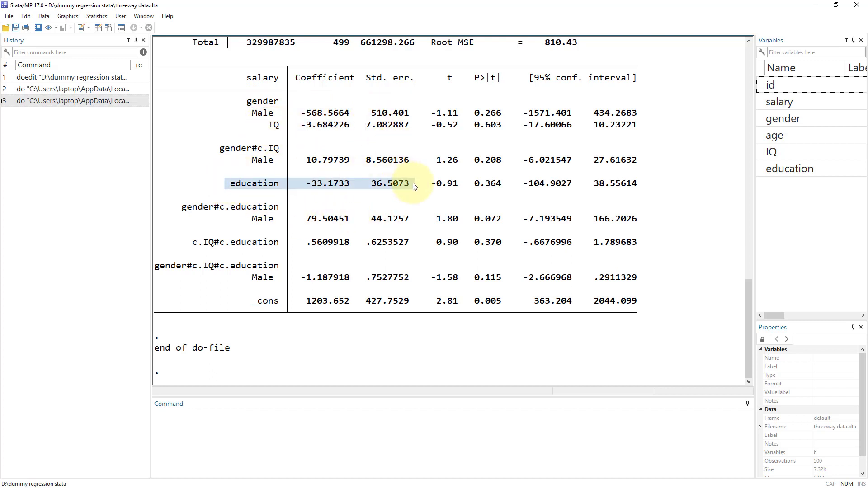
drag(248, 114, 347, 127)
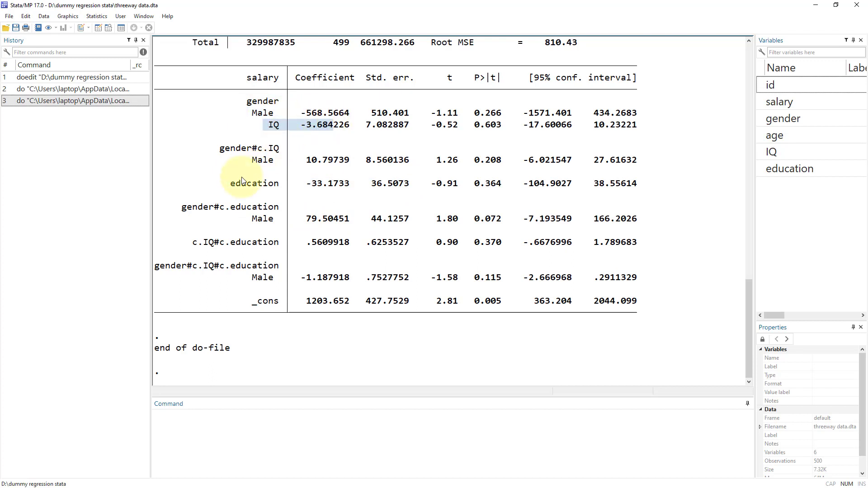
drag(227, 184, 366, 184)
click(298, 117)
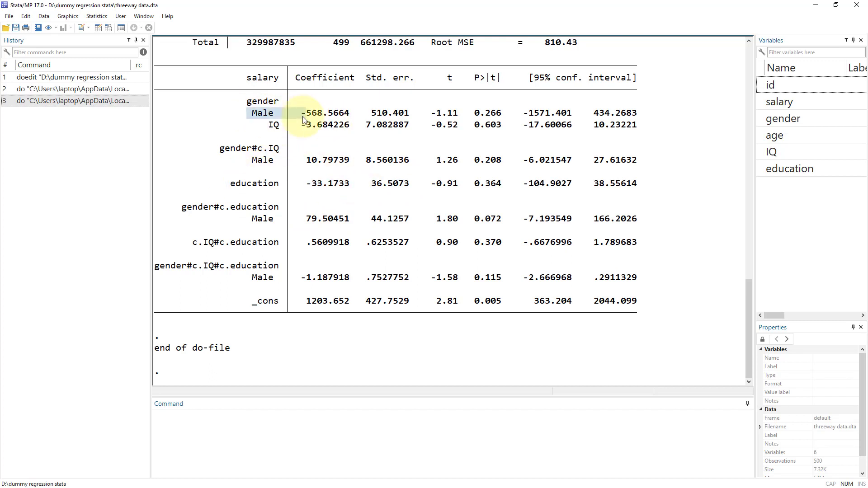
drag(258, 123, 289, 138)
click(227, 151)
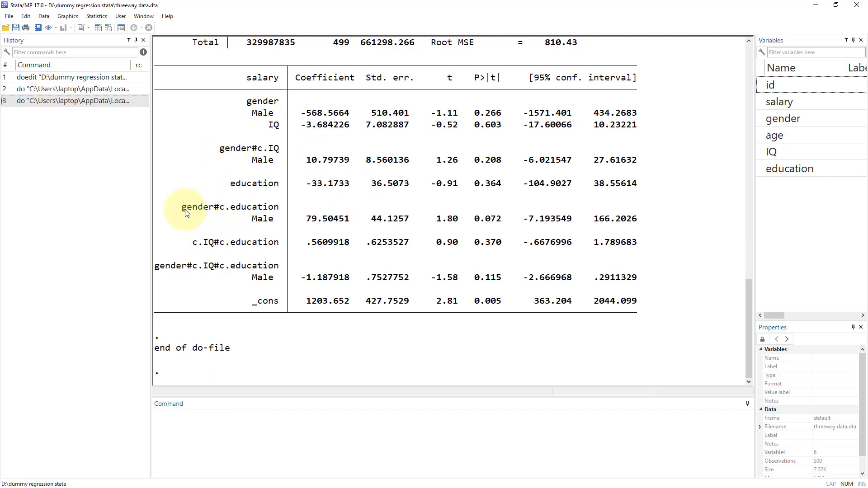
Highlight the interaction terms, including the three-way term's coefficient -1.187918 and t value -1.58
drag(180, 211, 278, 214)
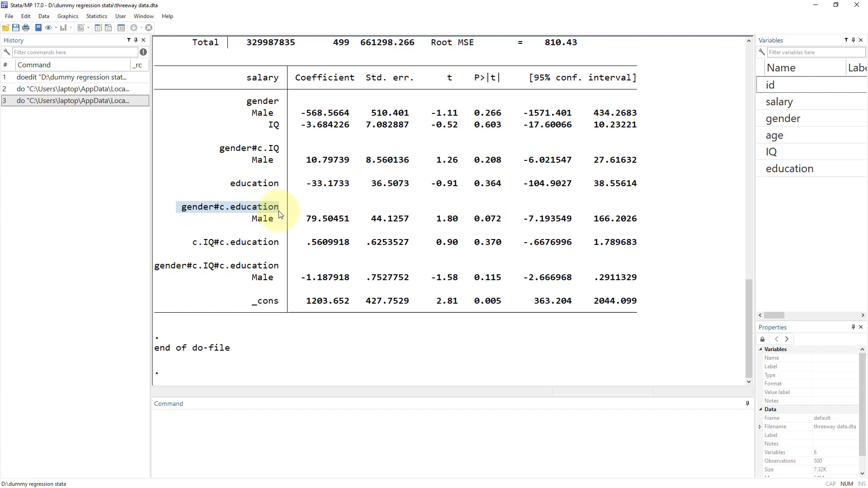
drag(198, 242, 281, 244)
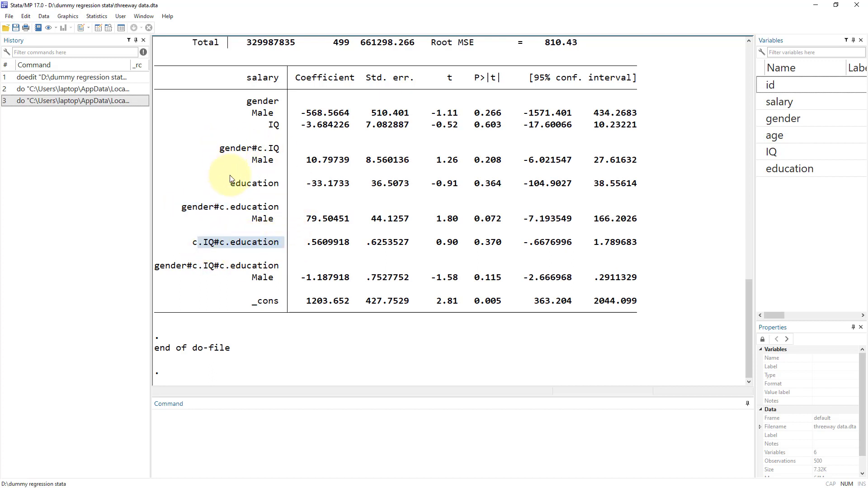
drag(221, 152, 284, 154)
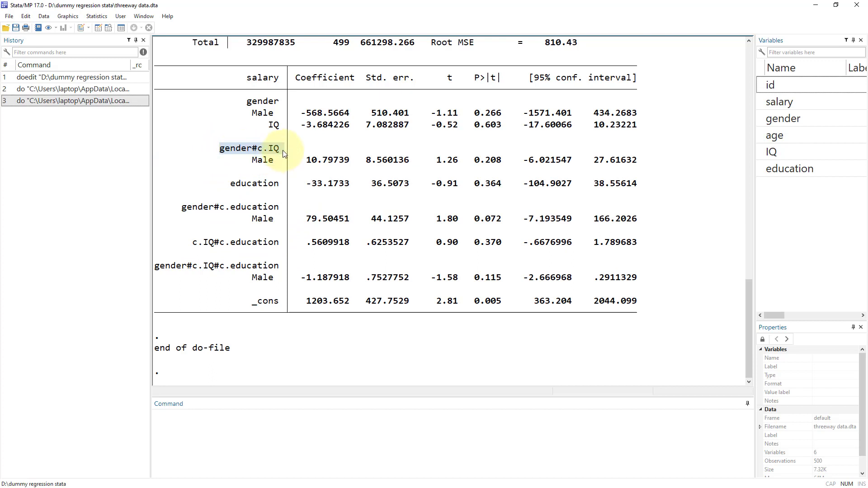
drag(281, 271, 171, 269)
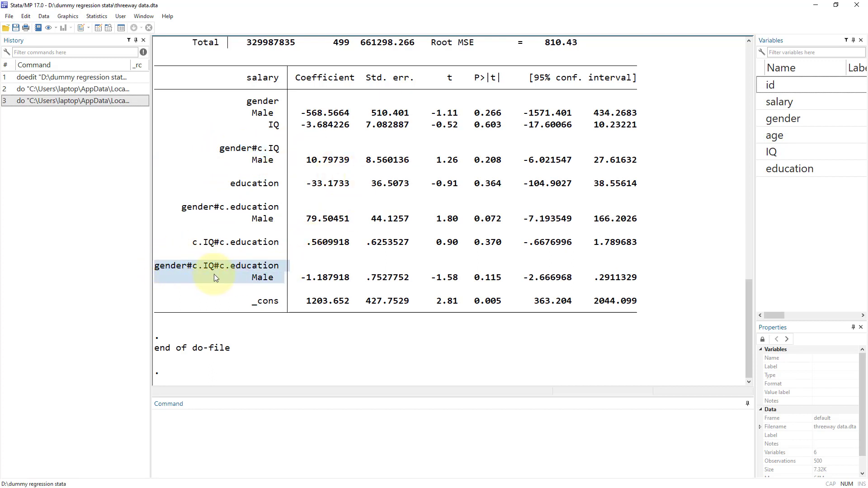
click(237, 277)
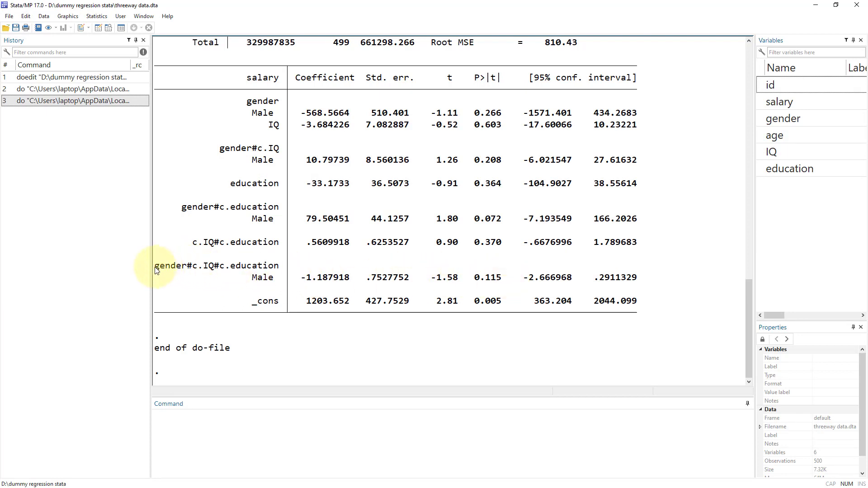
drag(156, 269, 582, 279)
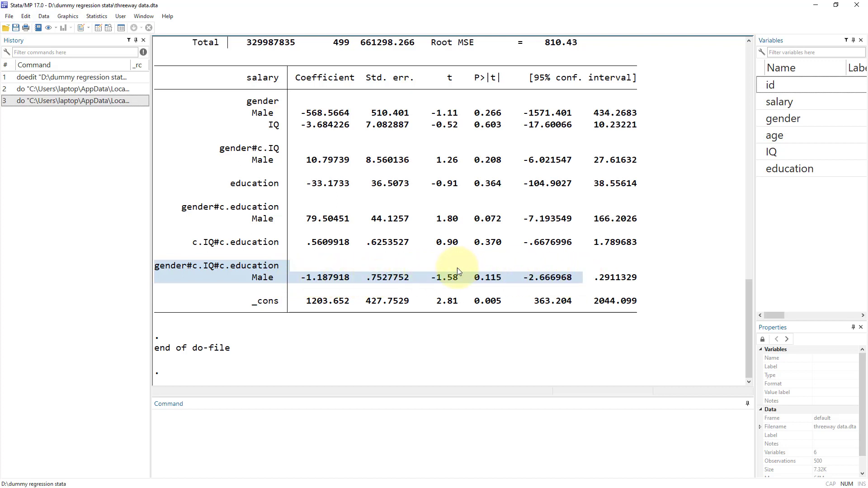
drag(425, 277, 454, 281)
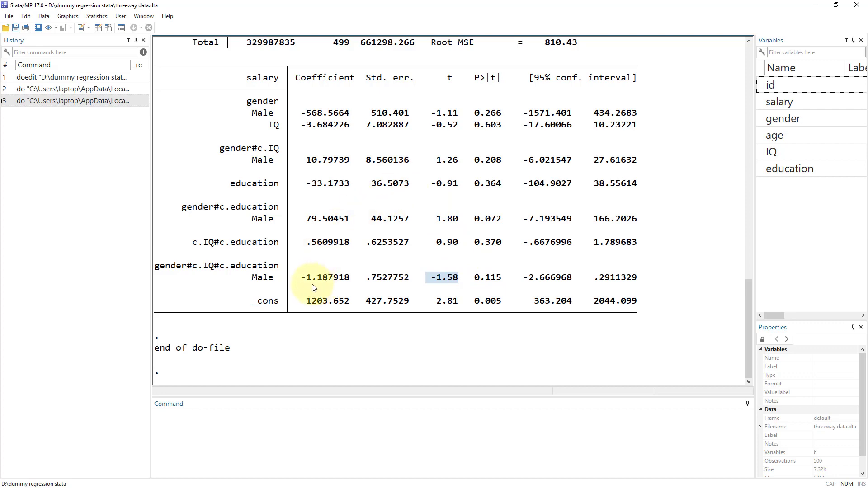
drag(300, 277, 349, 277)
drag(321, 218, 300, 218)
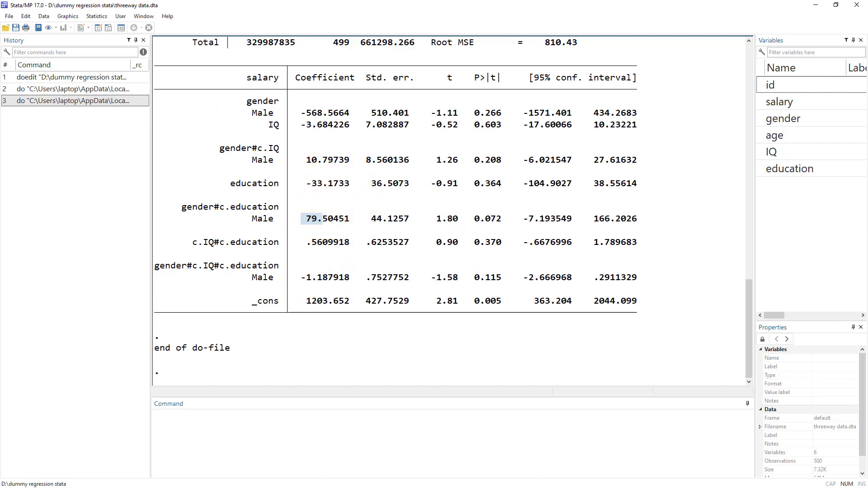
key(ctrl+9)
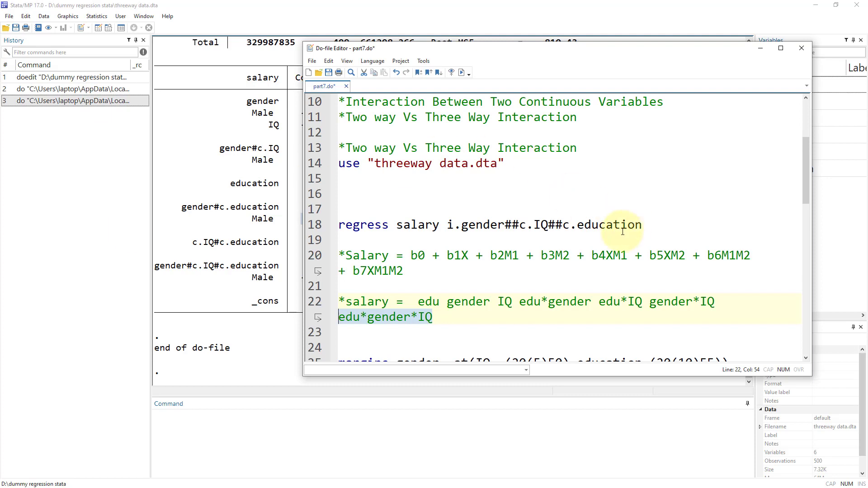
scroll(440, 237, down, 2)
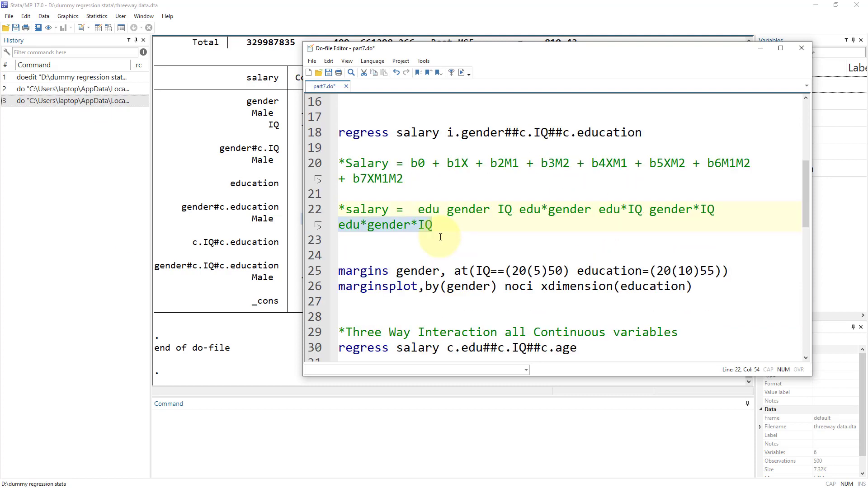
double_click(387, 286)
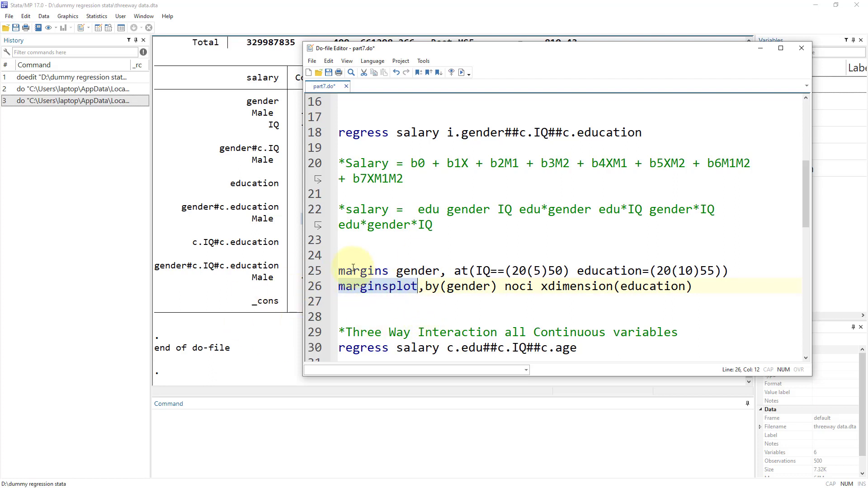
double_click(474, 133)
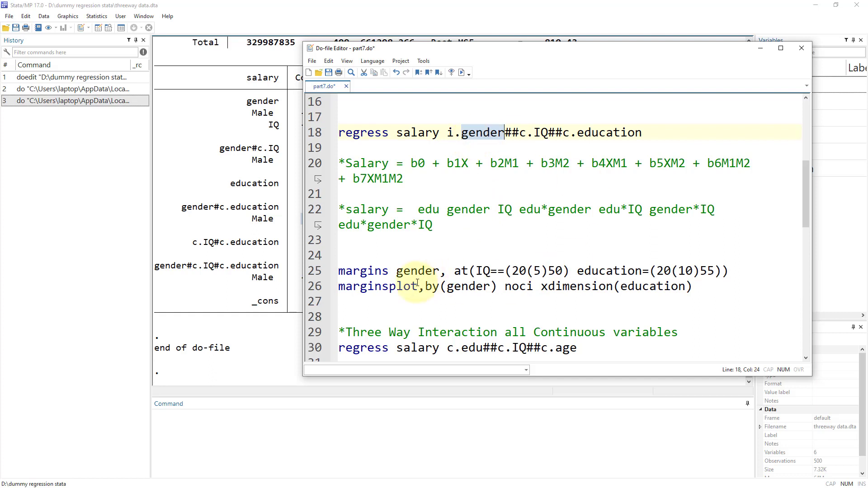
double_click(367, 271)
click(397, 270)
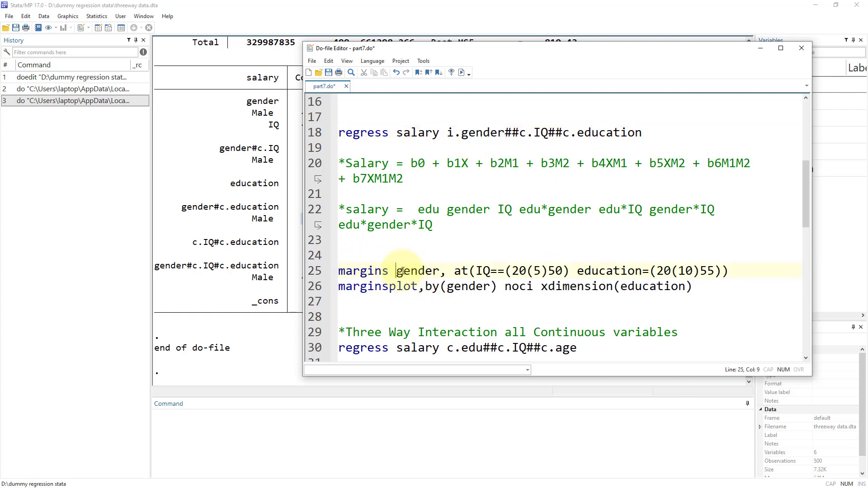
drag(400, 271, 441, 271)
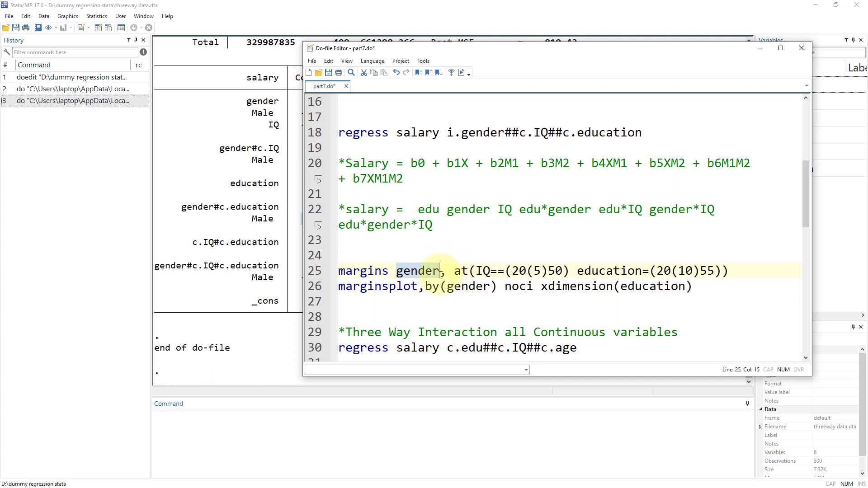
click(446, 273)
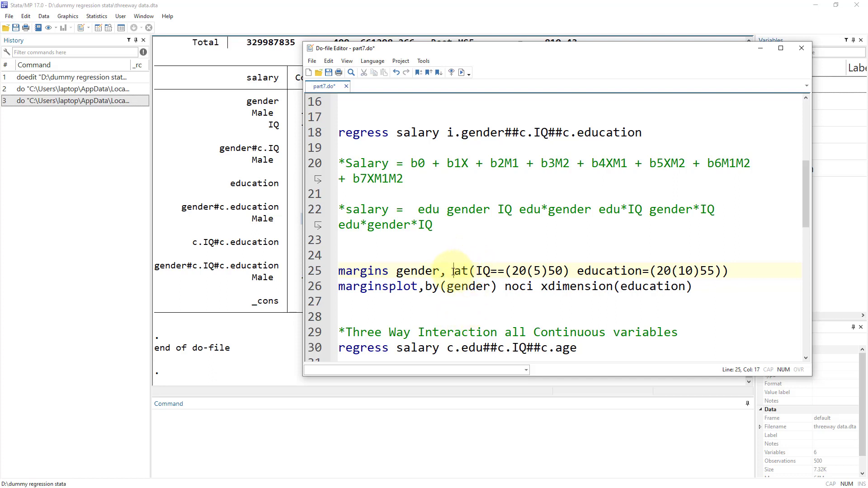
drag(453, 271, 734, 269)
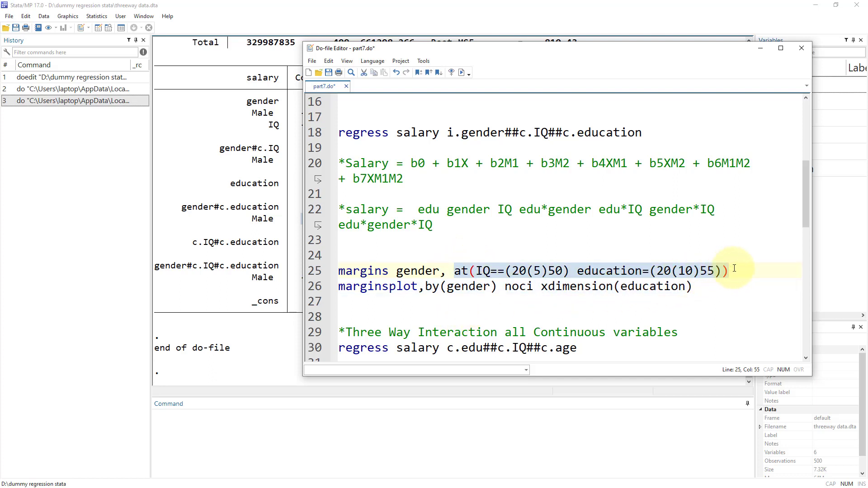
click(474, 271)
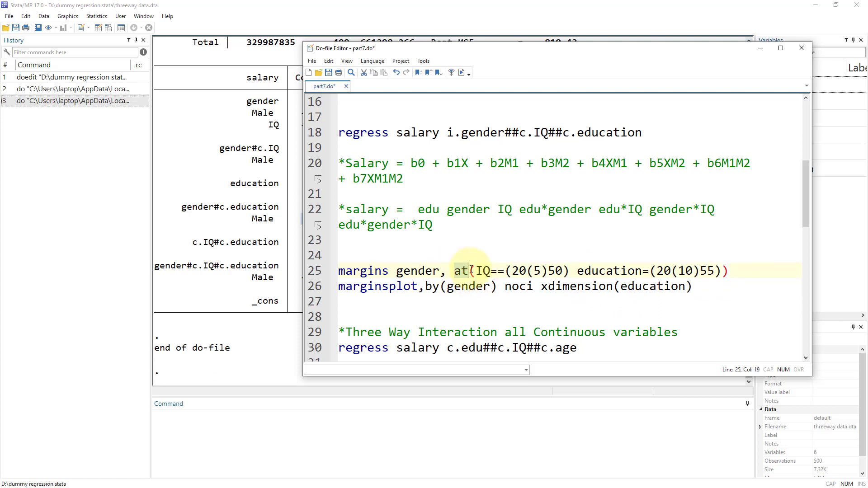
drag(476, 271, 492, 271)
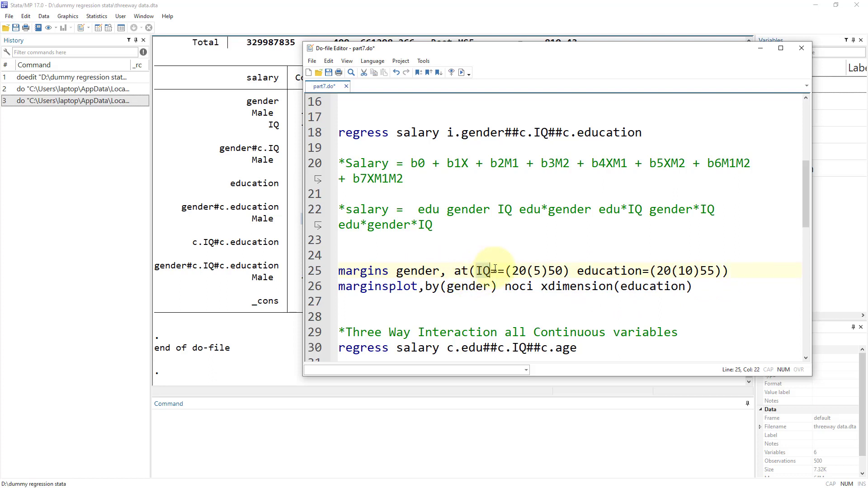
click(519, 271)
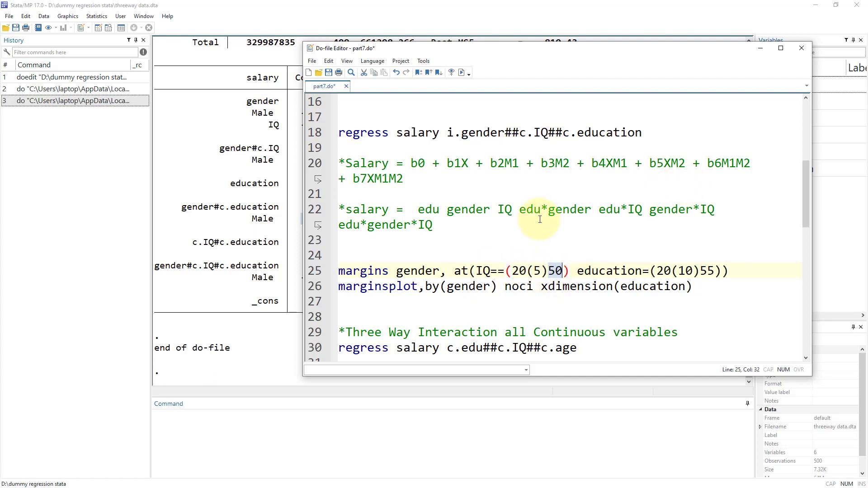
drag(516, 270, 565, 273)
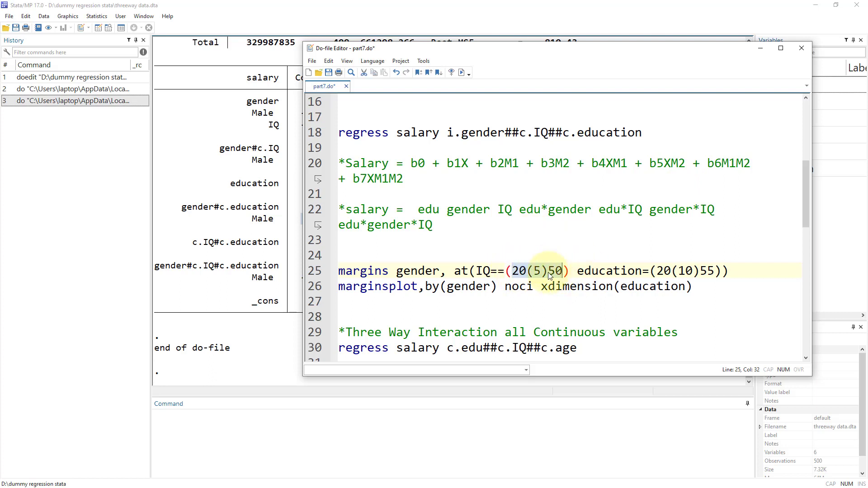
Change line 25's education range from 20(10)55 to 2(2)18 and select the margins line
click(618, 273)
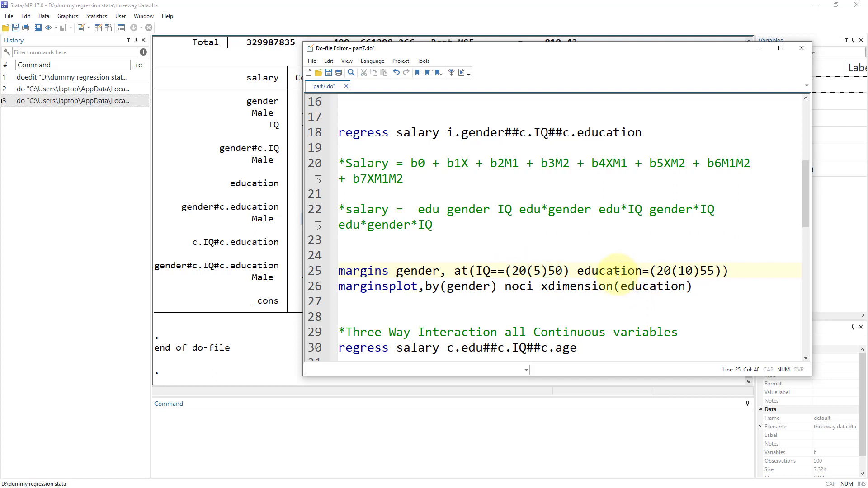
double_click(618, 273)
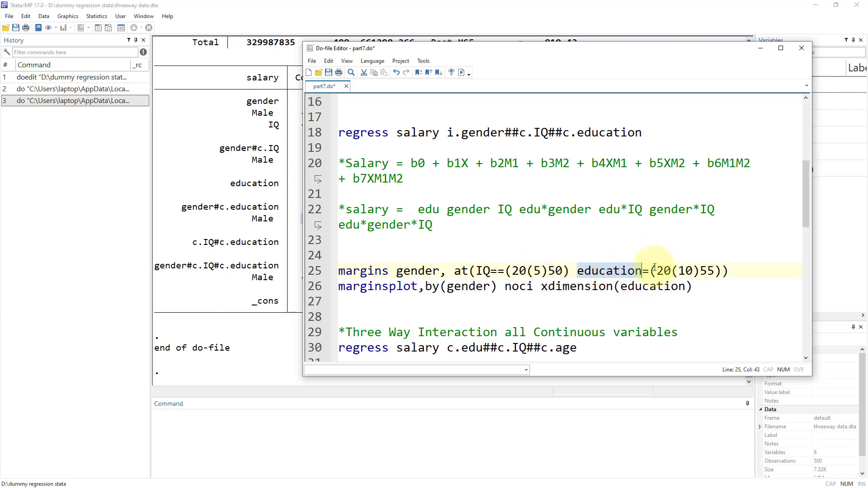
click(671, 270)
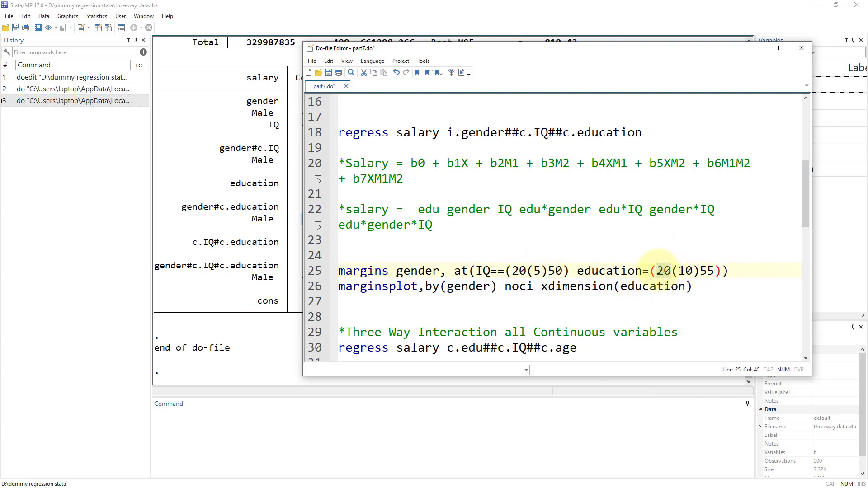
key(BackSpace)
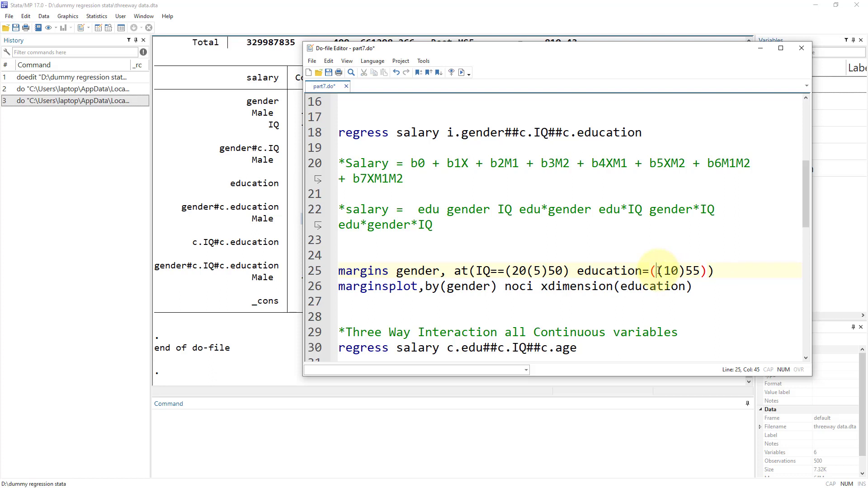
text(2)
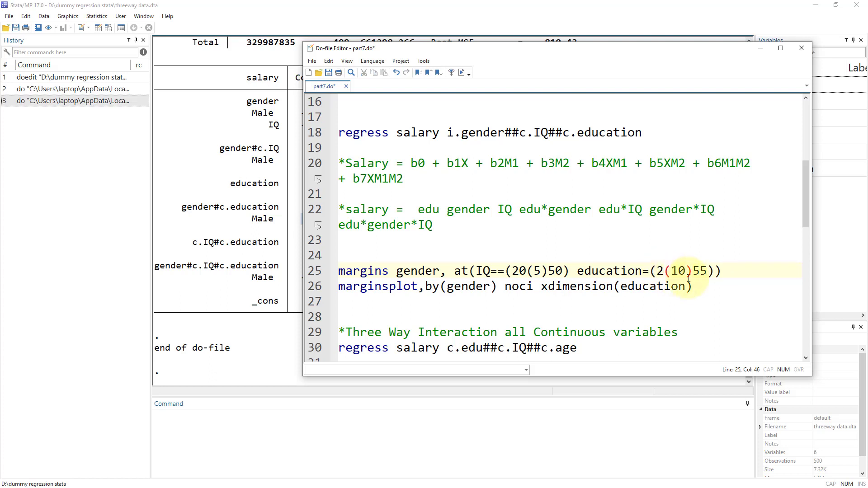
click(700, 270)
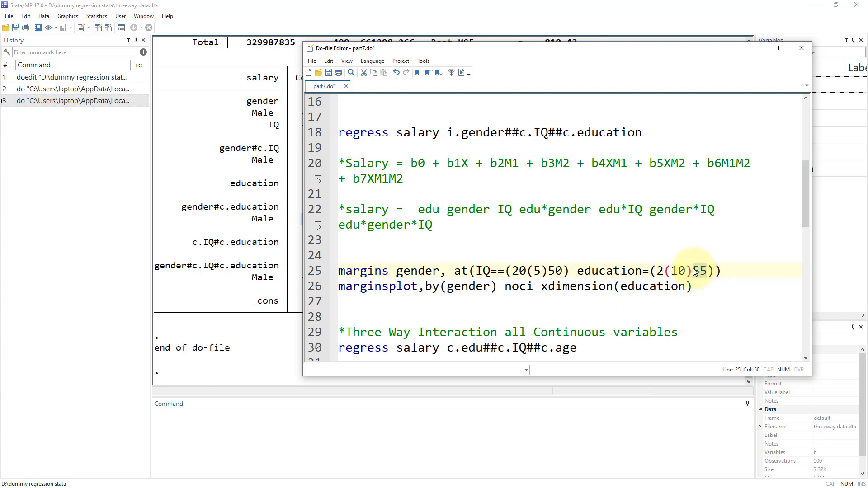
text(18)
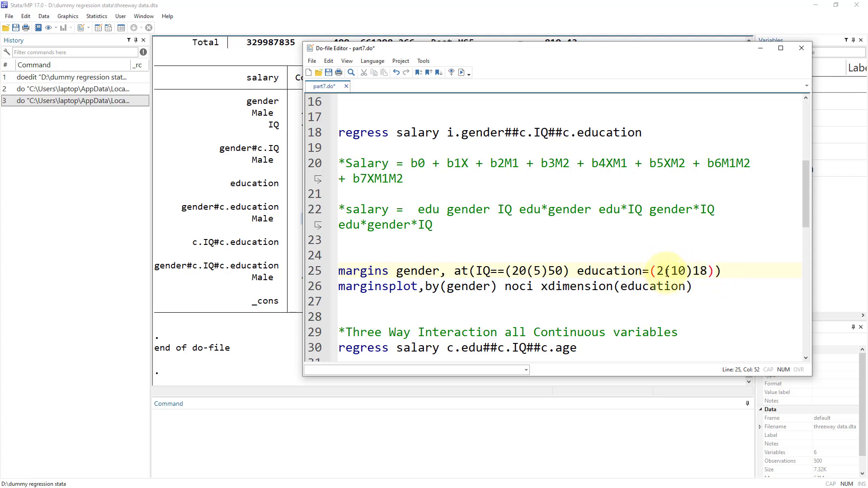
click(672, 271)
text(2)
scroll(660, 277, down, 10)
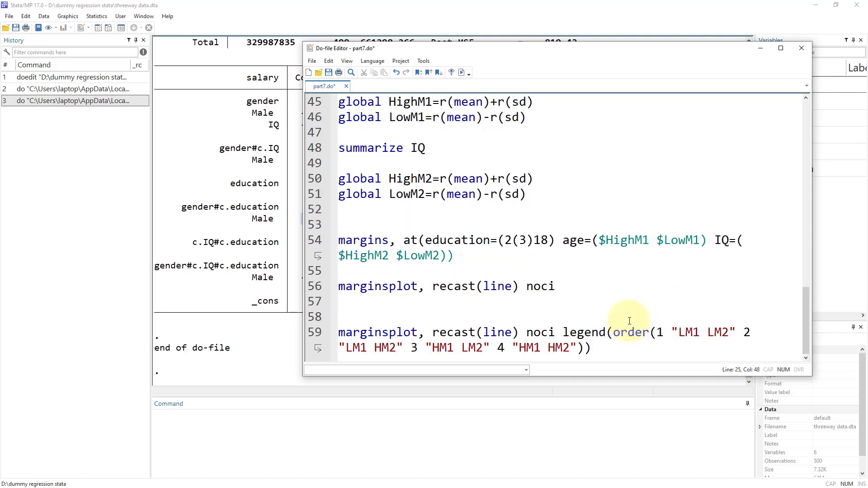
scroll(655, 285, up, 9)
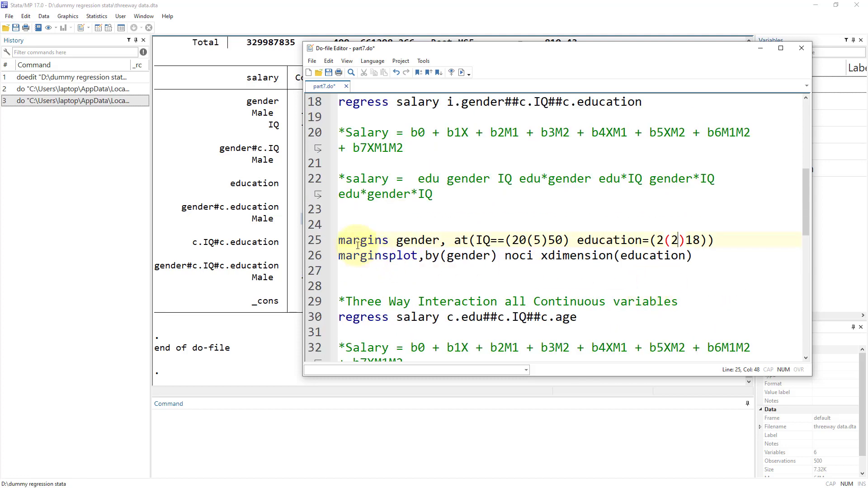
click(319, 243)
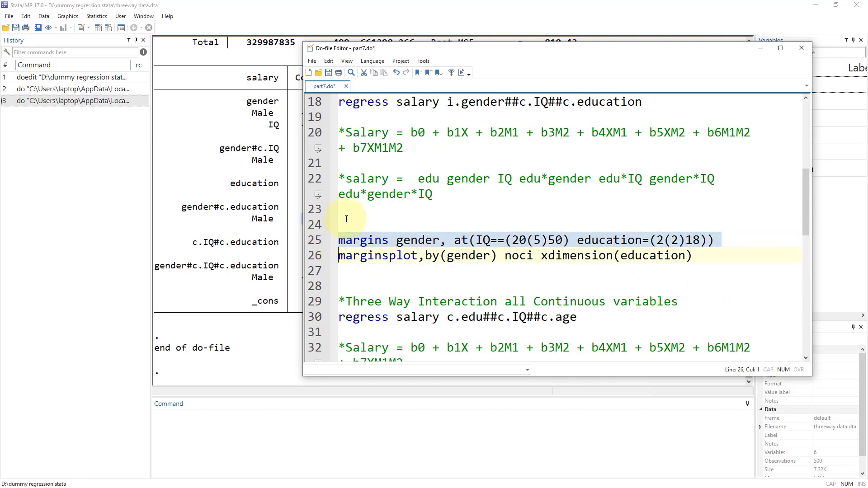
Run the margins command on line 25 and scroll through the _at listing and Margin table
click(459, 74)
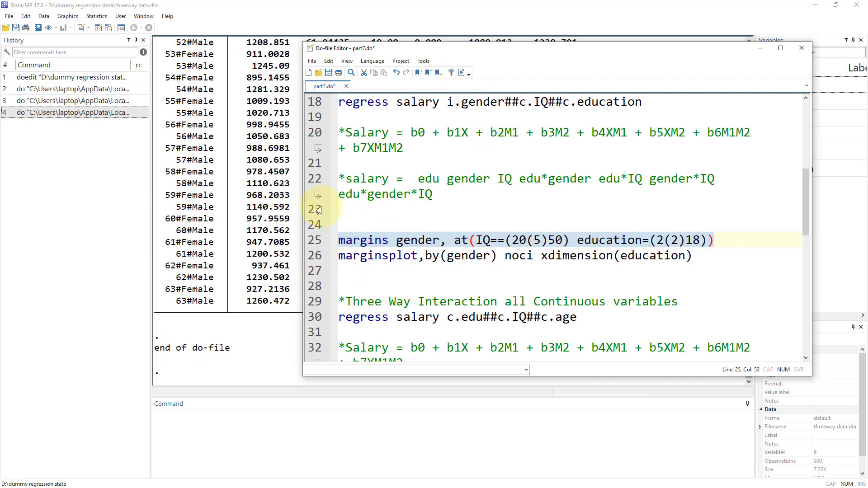
scroll(251, 212, up, 5)
scroll(251, 211, up, 20)
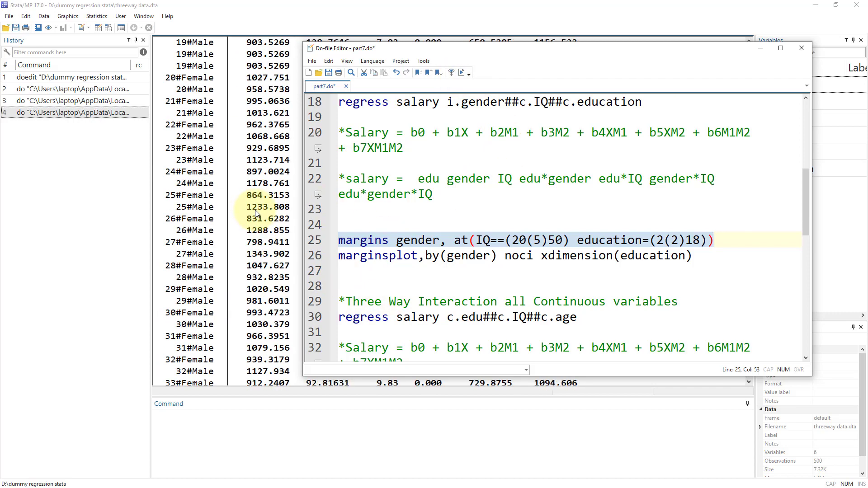
scroll(254, 209, up, 20)
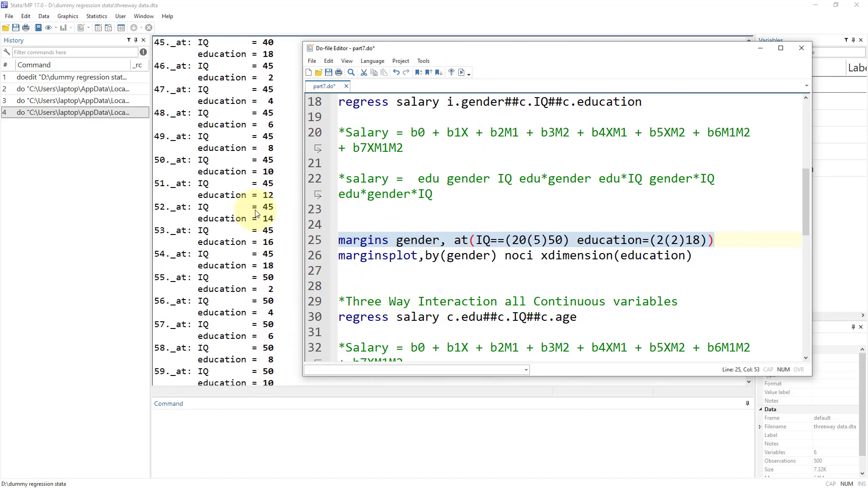
scroll(256, 213, up, 20)
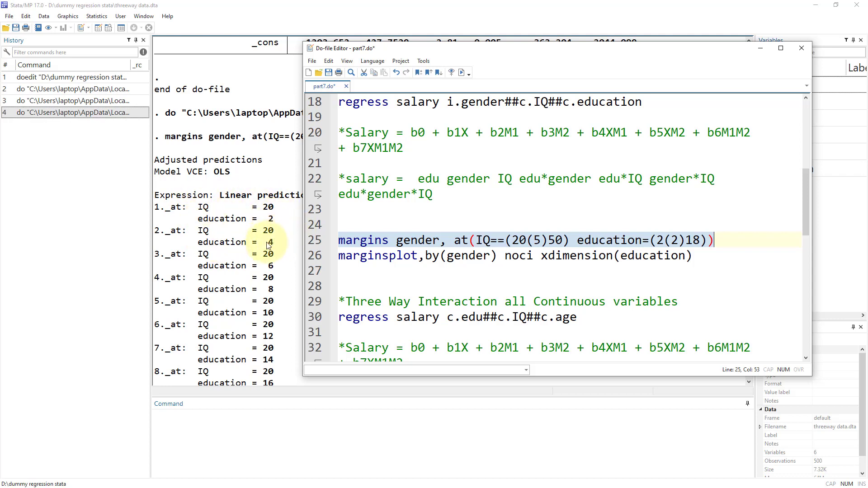
scroll(256, 240, down, 20)
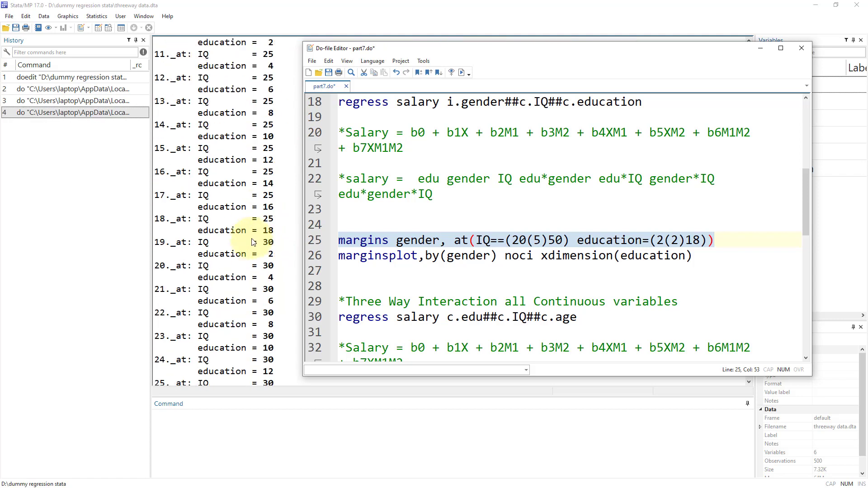
scroll(254, 247, down, 20)
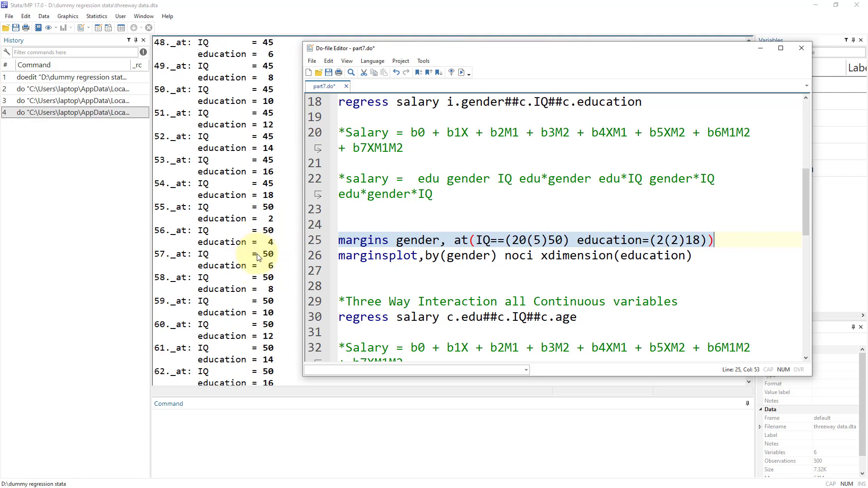
scroll(267, 256, down, 8)
scroll(230, 261, up, 6)
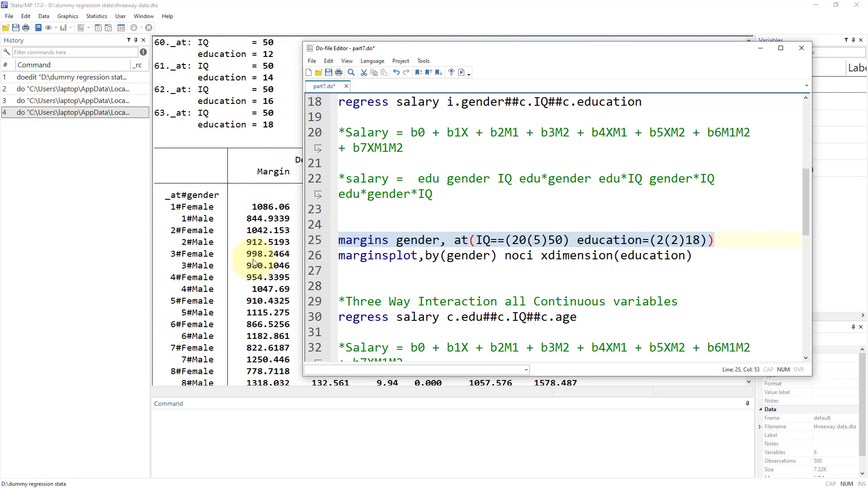
scroll(253, 259, down, 5)
scroll(233, 146, up, 4)
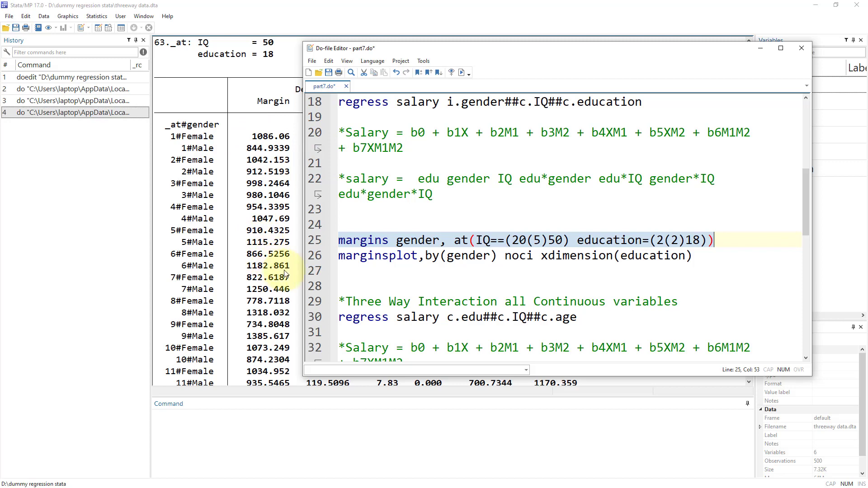
Highlight education, gender, and the margins and marginsplot commands on lines 25–26
click(485, 238)
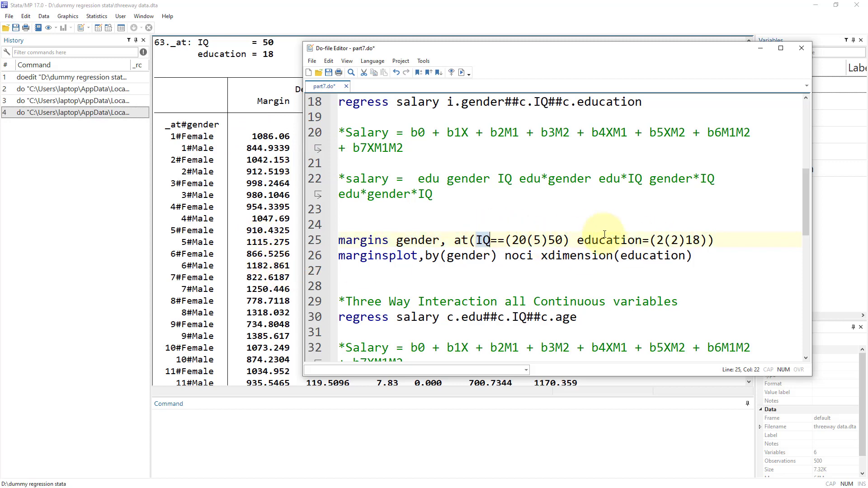
double_click(606, 240)
double_click(417, 239)
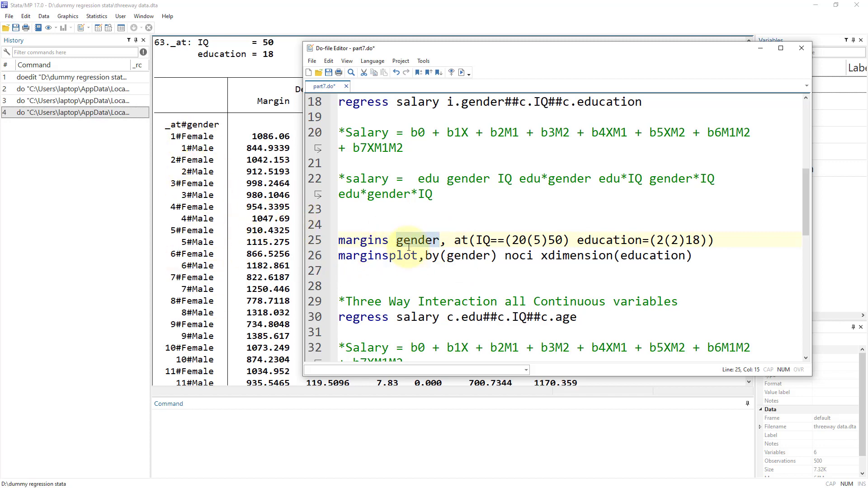
scroll(230, 289, down, 15)
scroll(230, 294, down, 20)
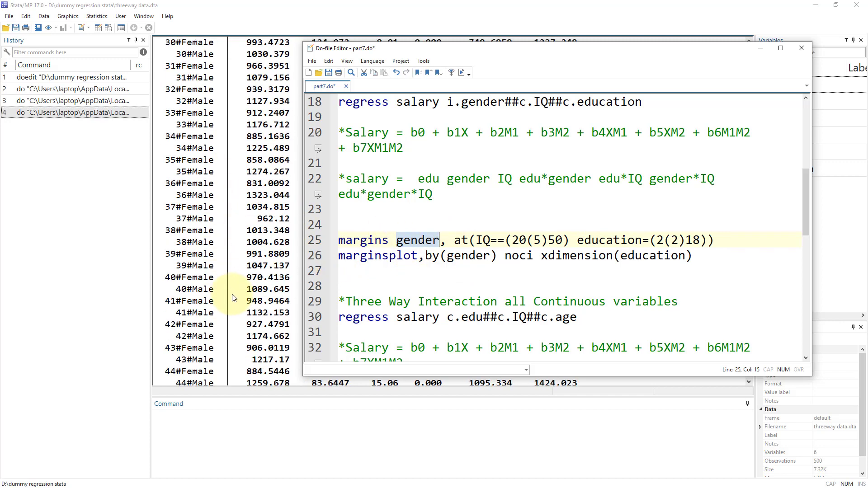
double_click(367, 255)
click(369, 239)
double_click(369, 240)
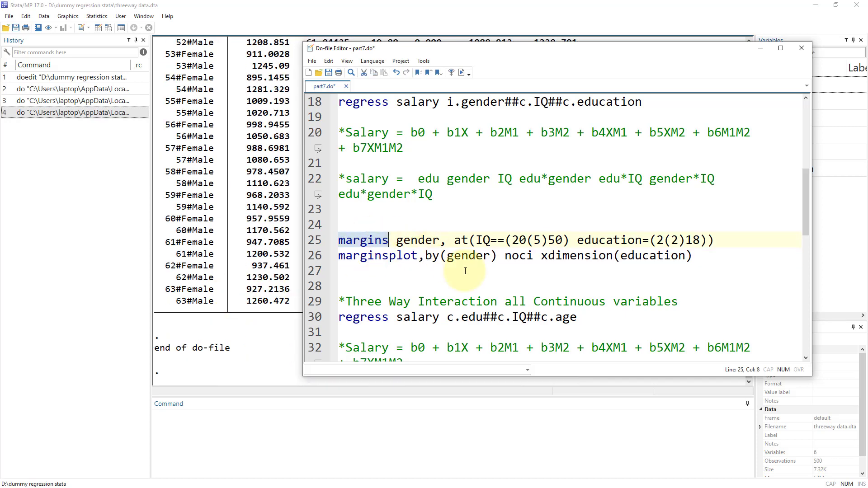
double_click(371, 257)
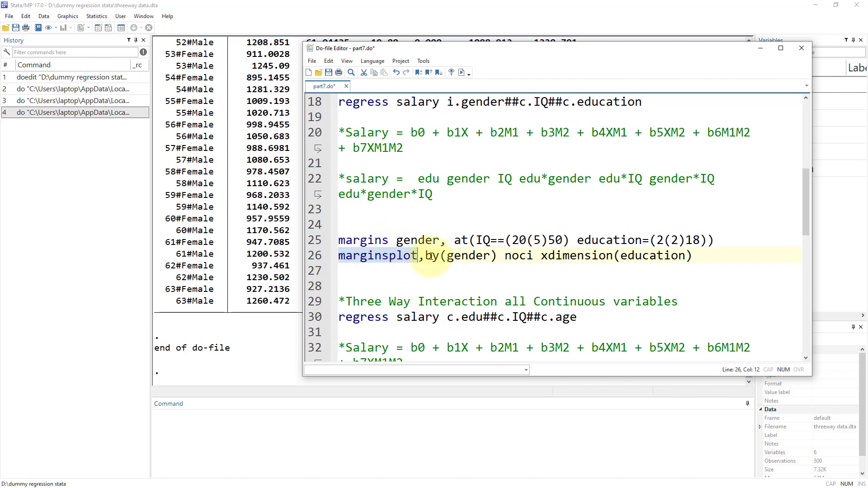
Remove xdimension(education) from line 26's marginsplot, rerun it, and move the graph window aside
drag(426, 256, 710, 253)
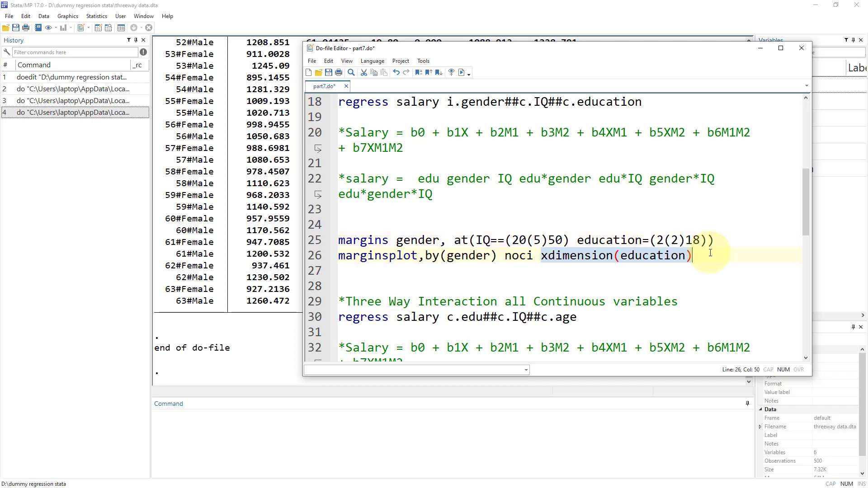
key(Delete)
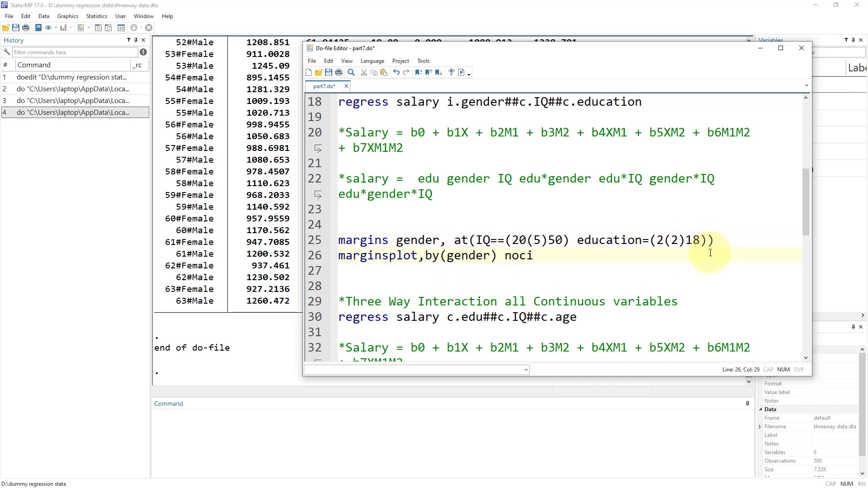
double_click(518, 255)
click(316, 255)
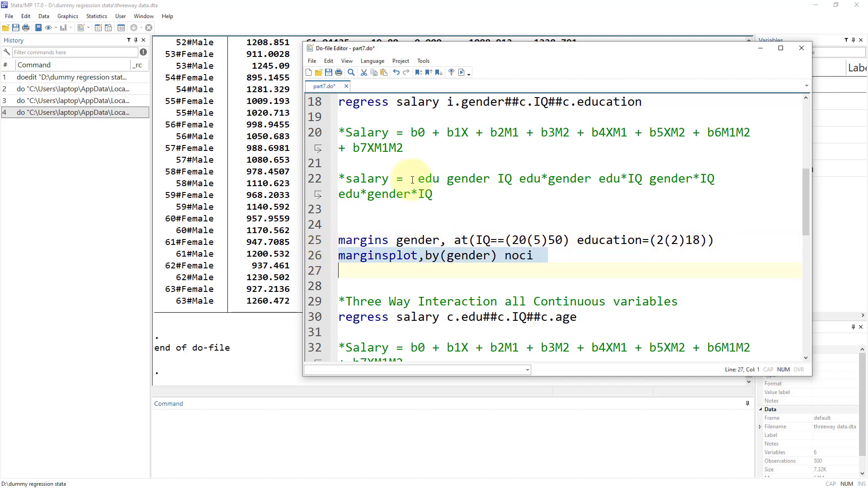
click(461, 72)
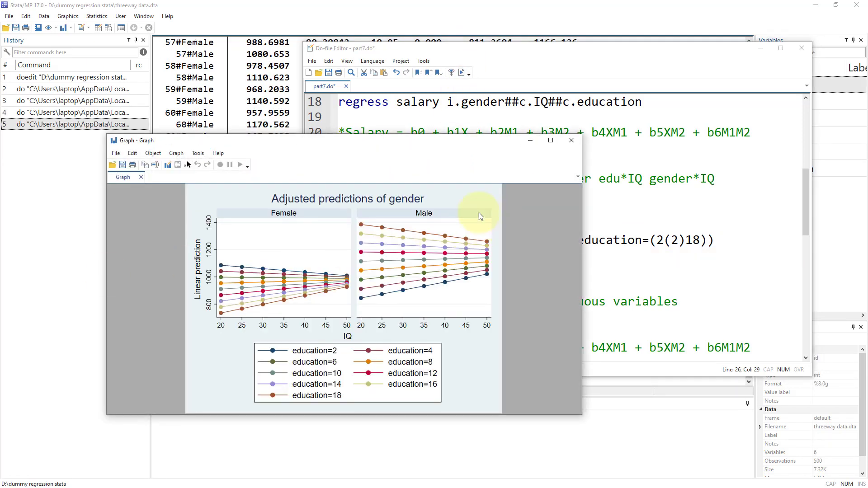
drag(406, 141, 455, 99)
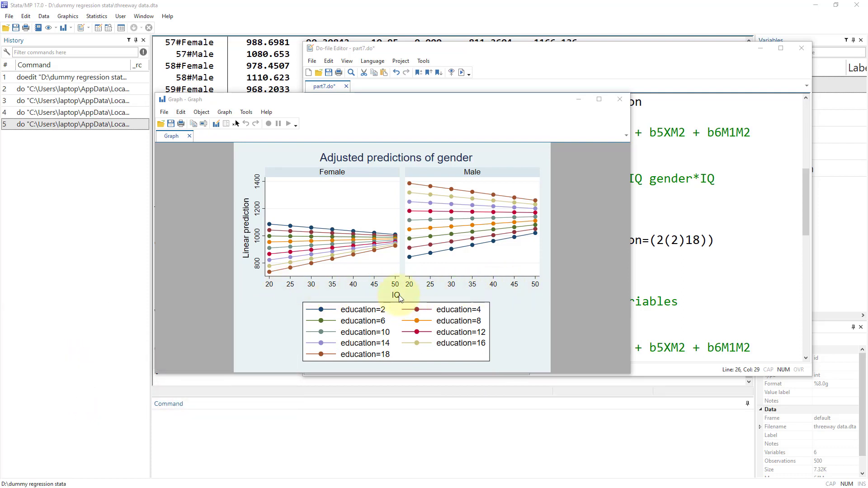
Add xdimension(education) after noci on line 26 and rerun the marginsplot line
click(653, 276)
text(xdimension(education))
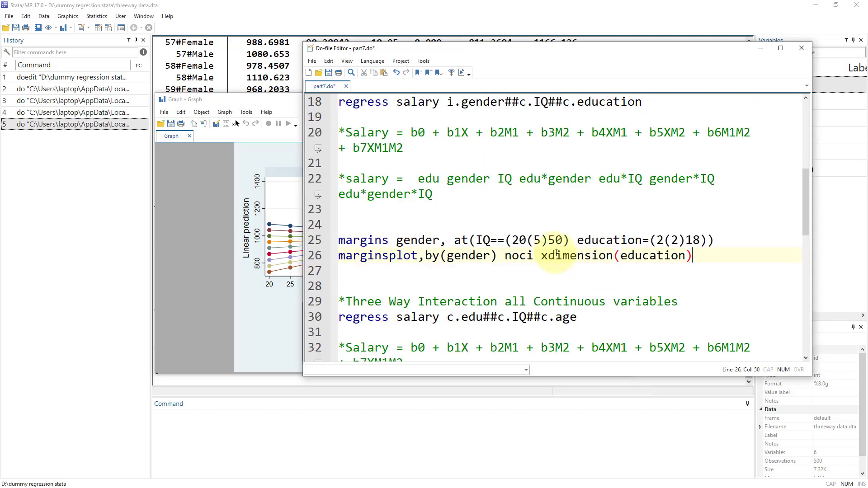
double_click(556, 255)
double_click(642, 255)
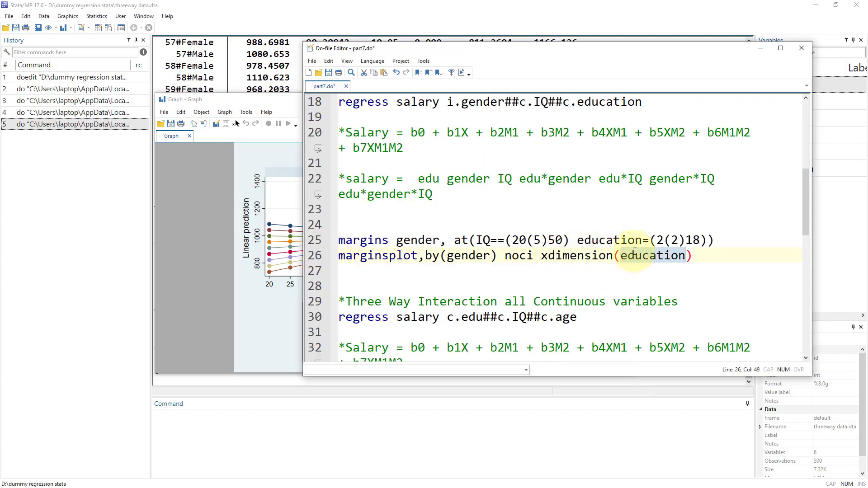
double_click(564, 256)
double_click(641, 256)
click(312, 256)
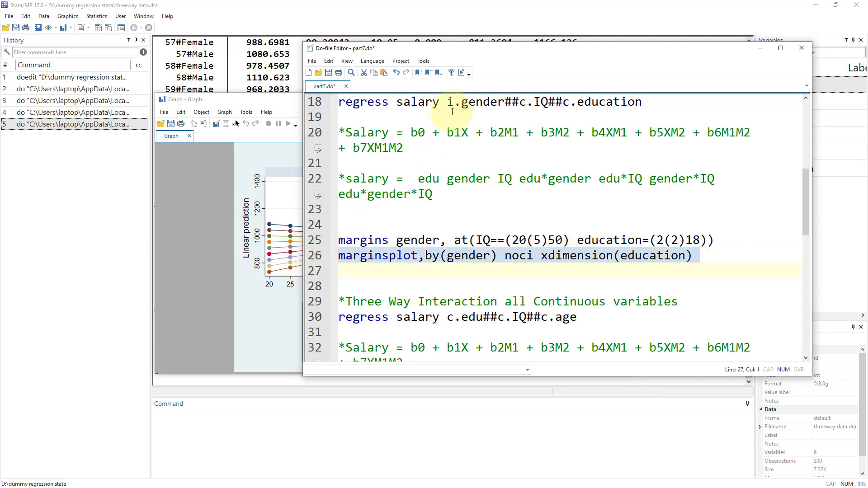
click(461, 72)
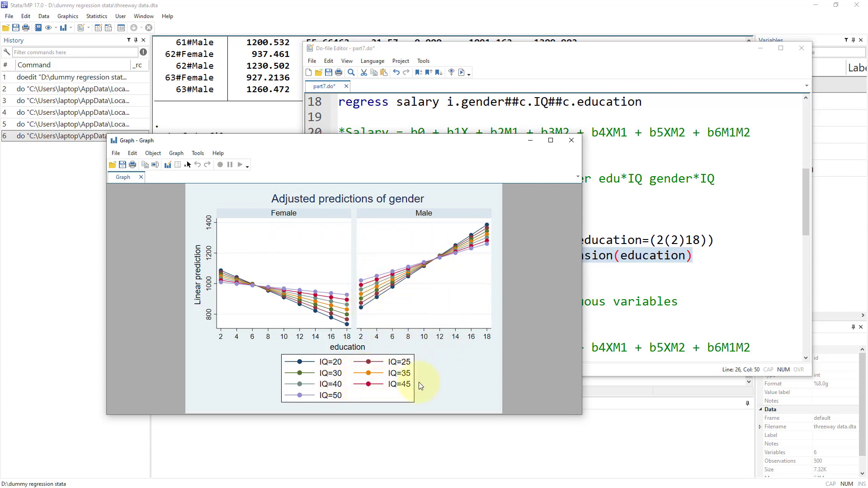
Bring the graph of predictions against education, one line per IQ level, into focus
click(7, 361)
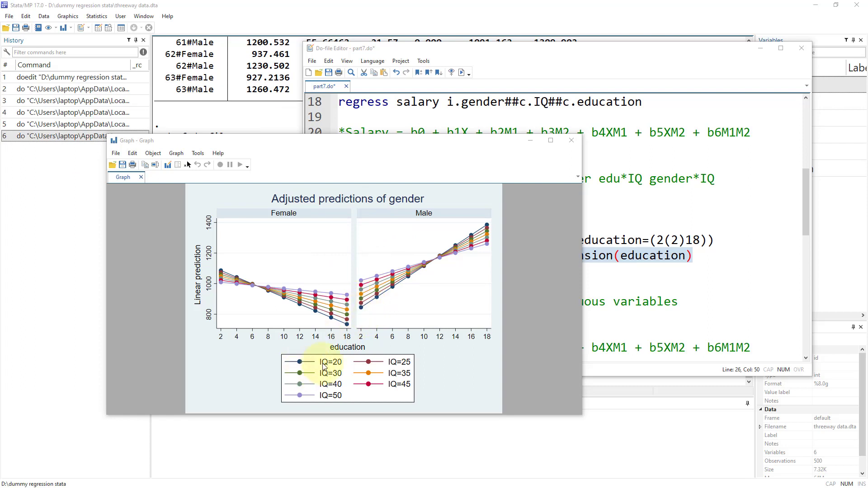
click(299, 372)
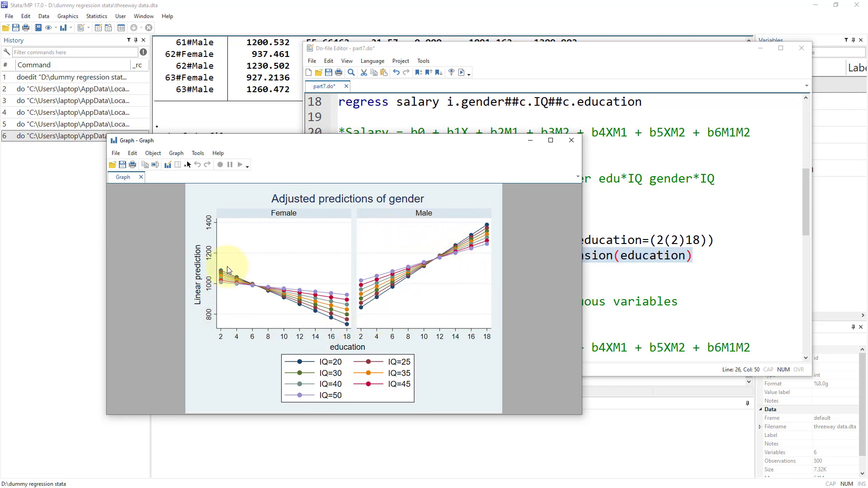
click(572, 140)
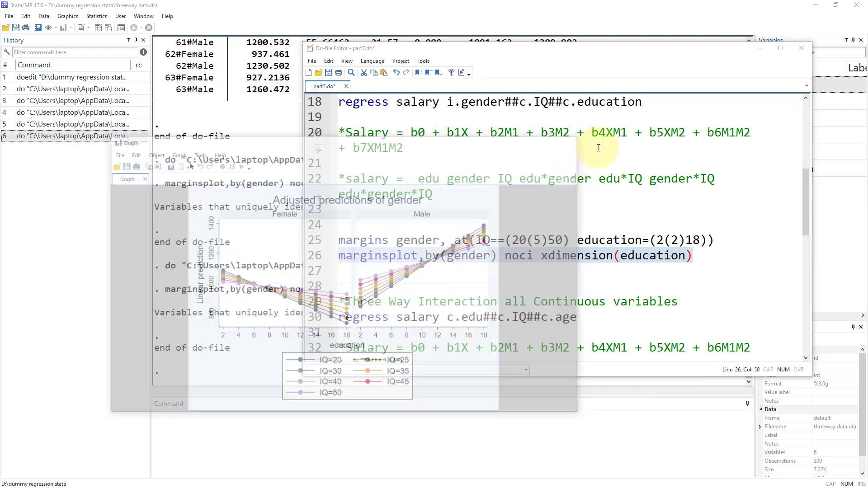
scroll(407, 219, down, 2)
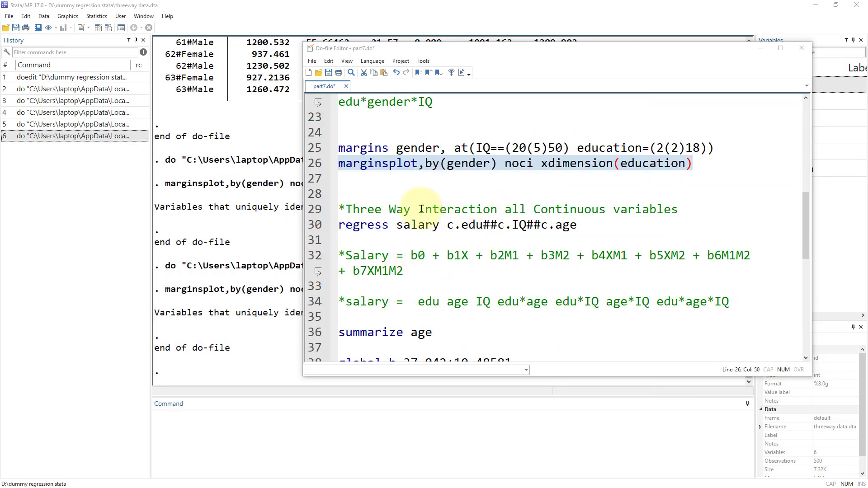
drag(419, 209, 600, 206)
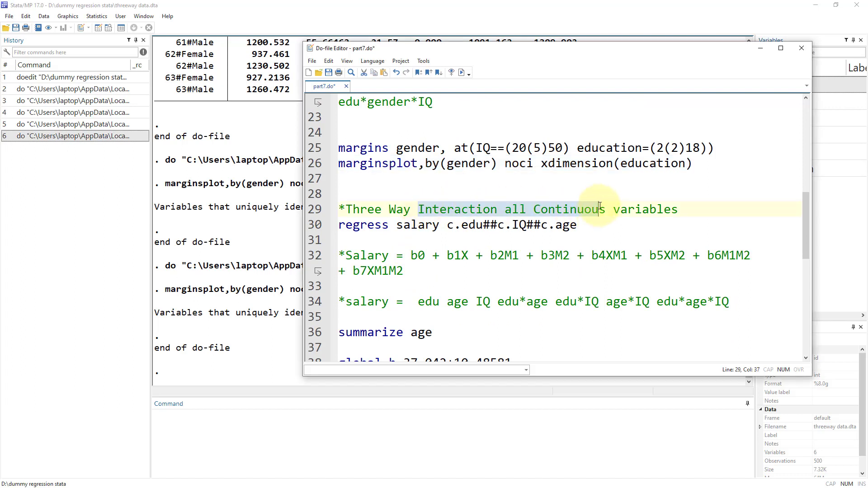
drag(505, 209, 684, 209)
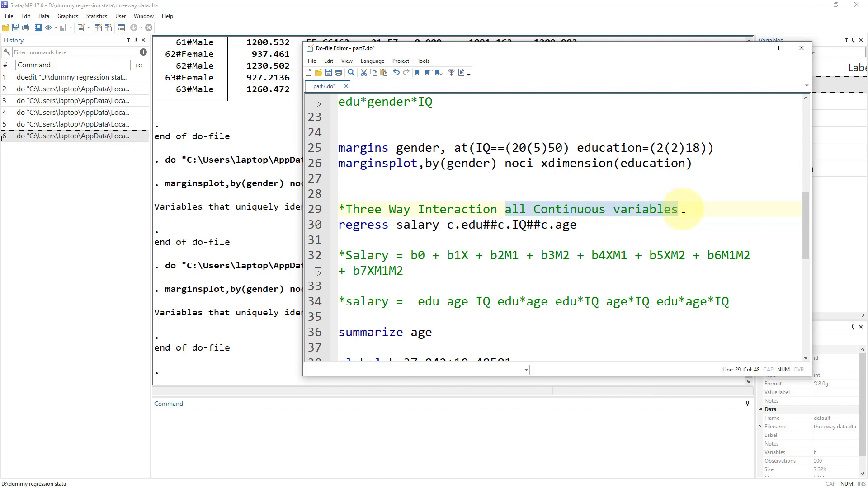
double_click(471, 225)
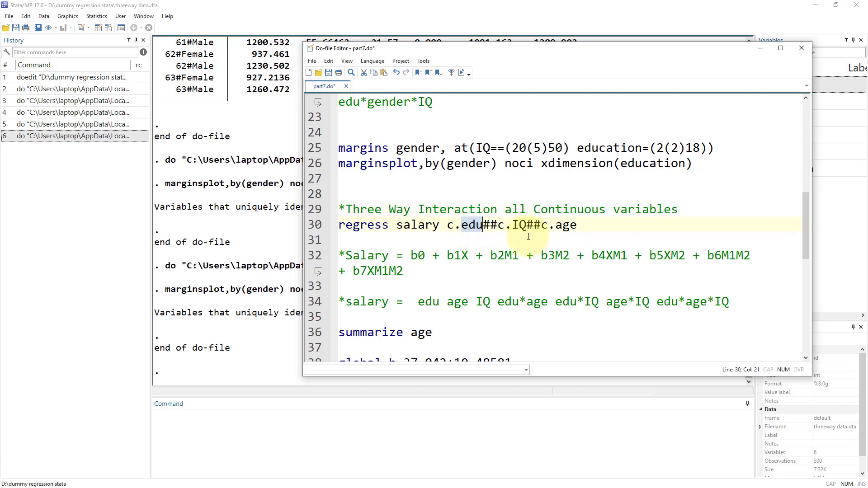
double_click(515, 224)
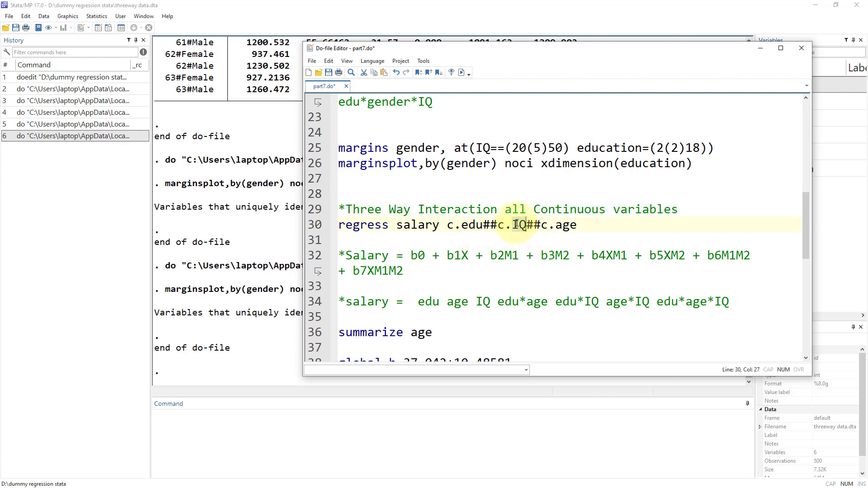
click(566, 225)
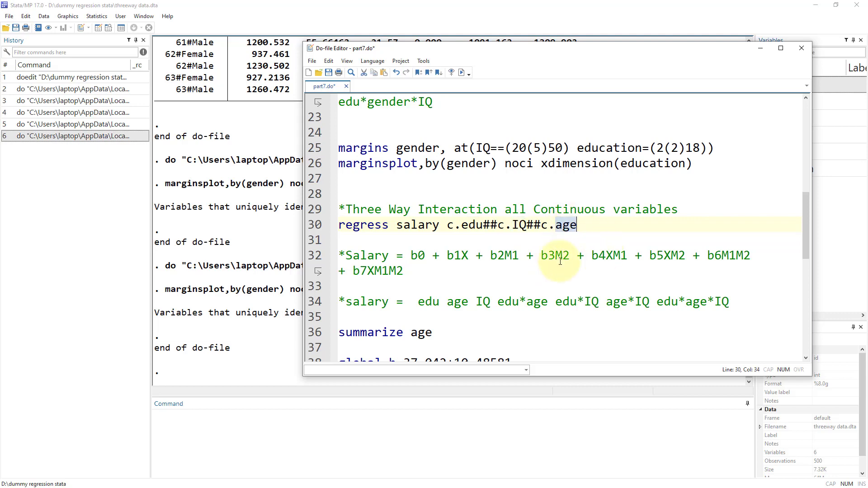
click(471, 226)
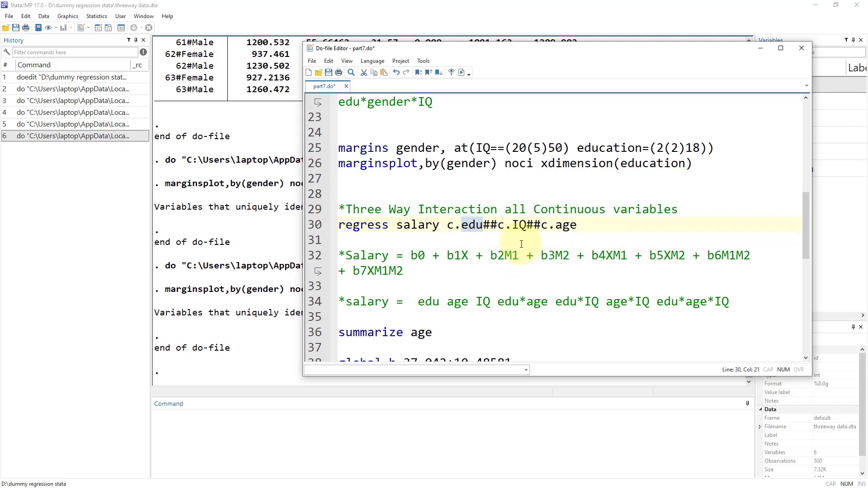
double_click(525, 226)
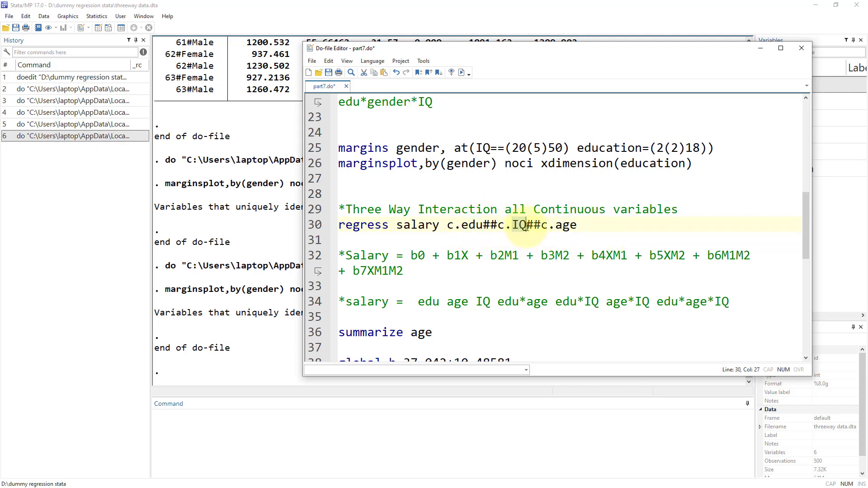
double_click(565, 224)
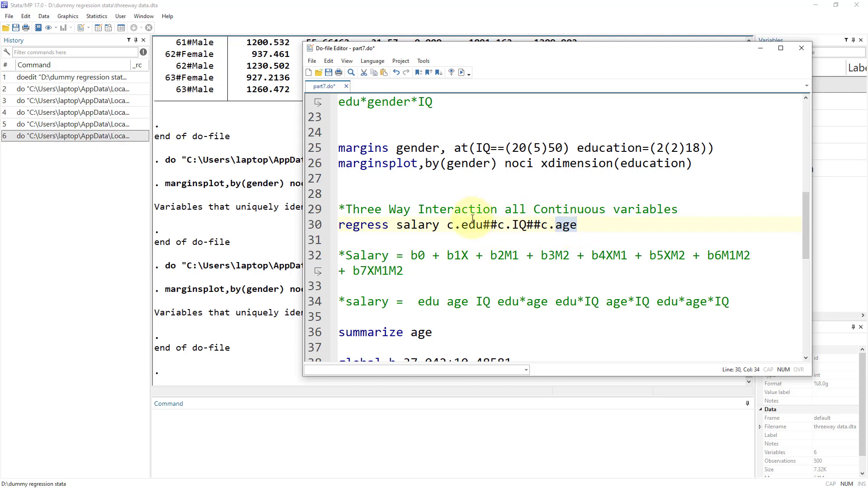
scroll(465, 212, down, 1)
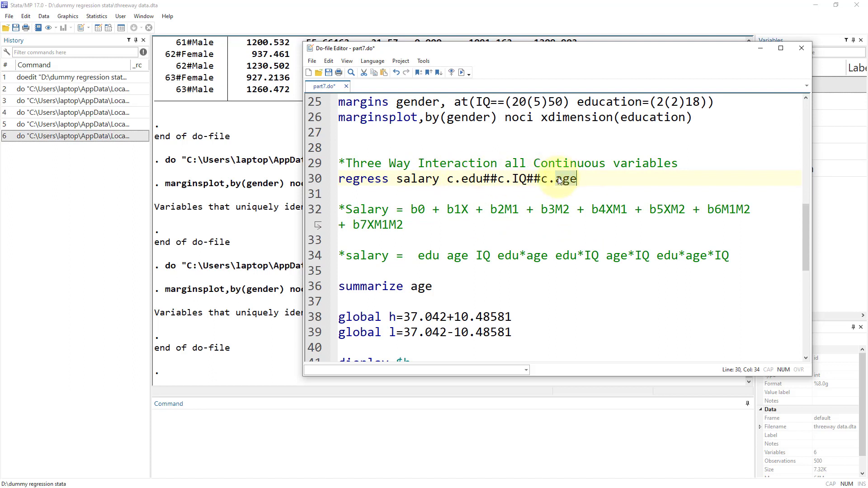
click(480, 178)
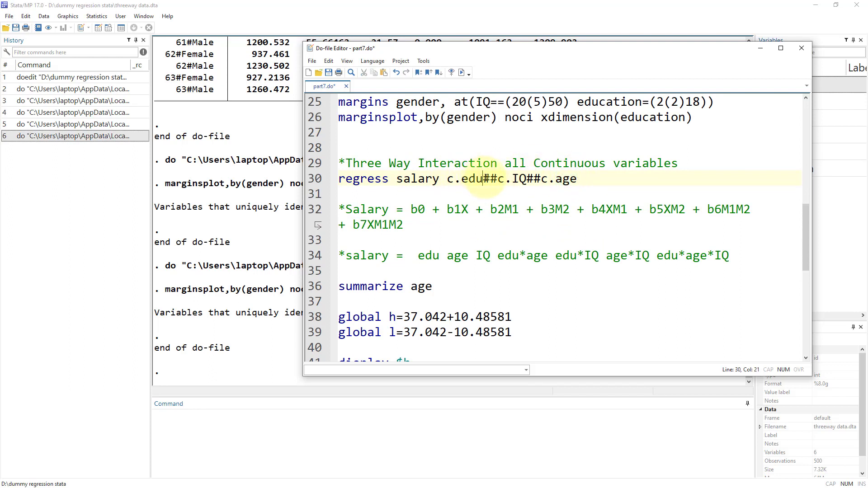
click(539, 181)
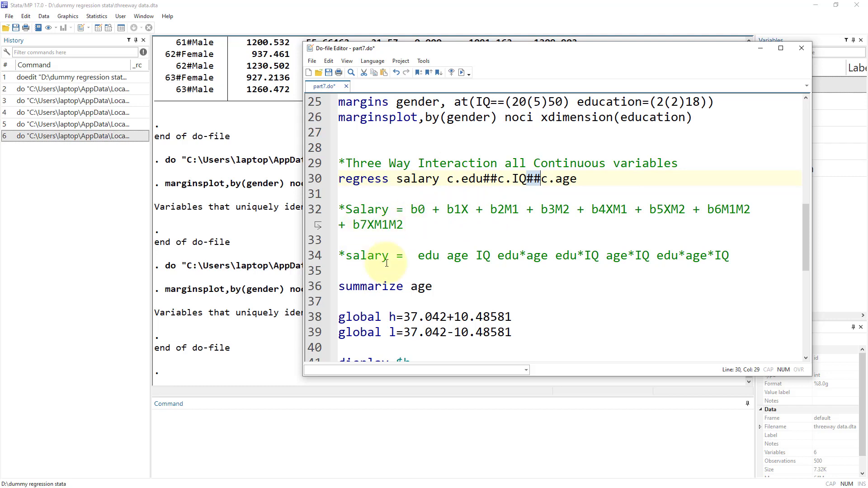
Highlight the continuous variables comment and the c.IQ##c.age terms on line 30
scroll(375, 257, down, 1)
click(315, 210)
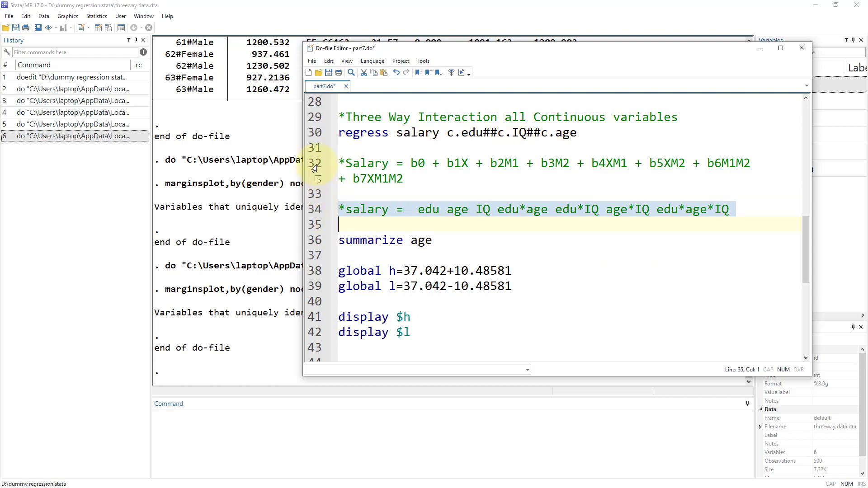
click(316, 163)
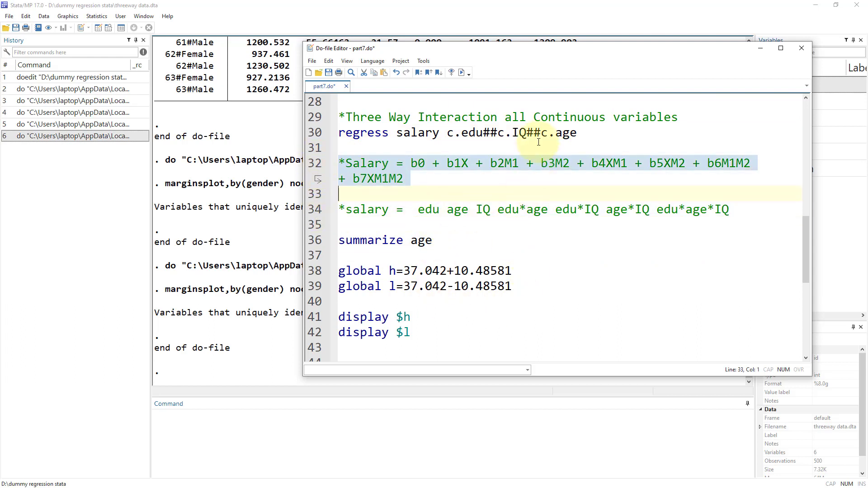
drag(505, 117, 678, 117)
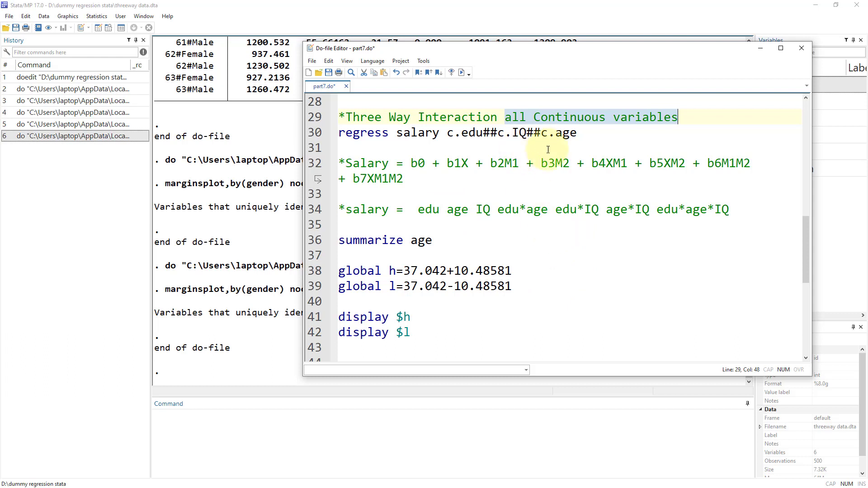
mouse_move(512, 132)
mouse_down()
mouse_move(602, 141)
mouse_move(515, 135)
mouse_up()
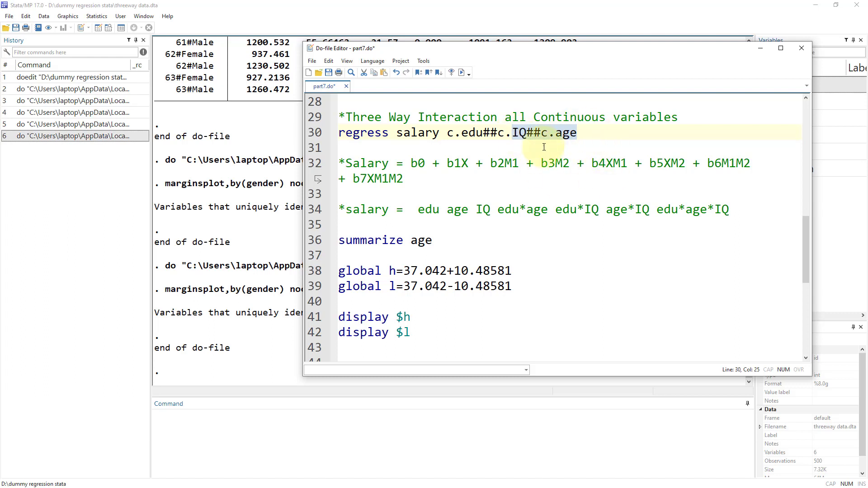
double_click(567, 133)
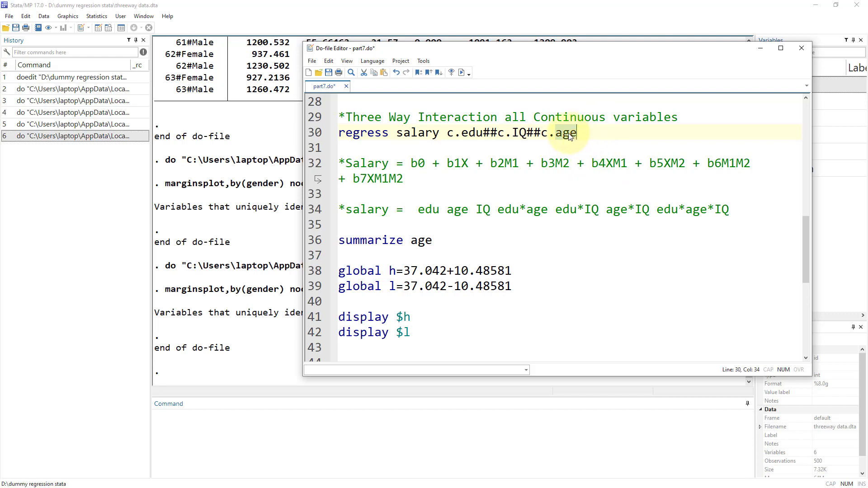
double_click(518, 134)
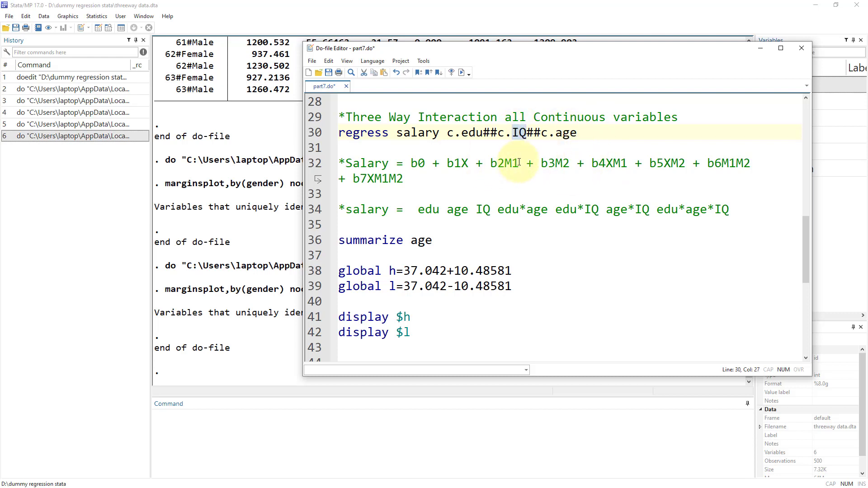
drag(581, 132, 497, 139)
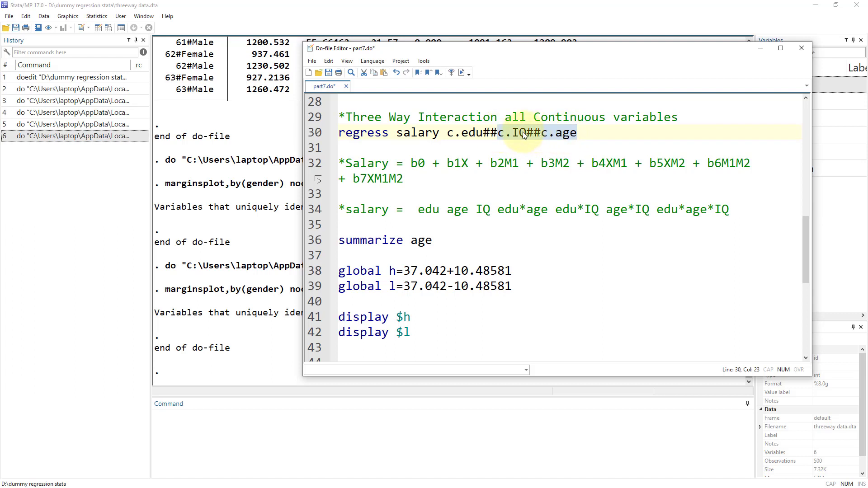
double_click(566, 135)
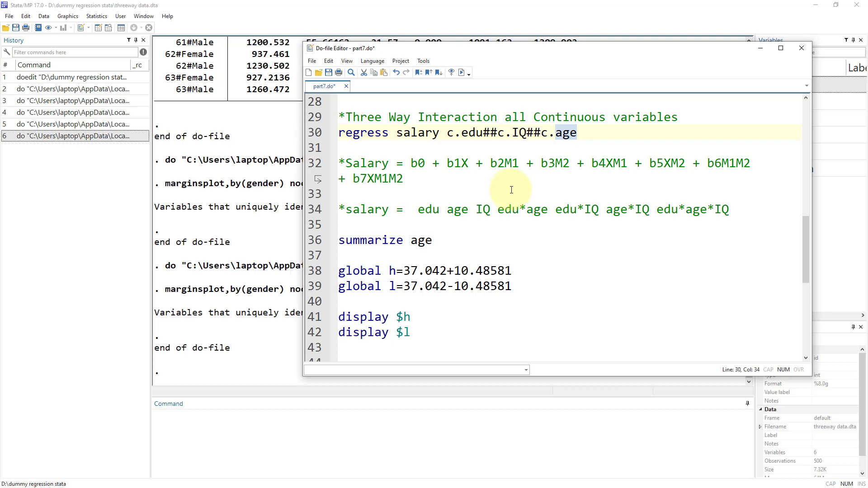
scroll(456, 194, down, 2)
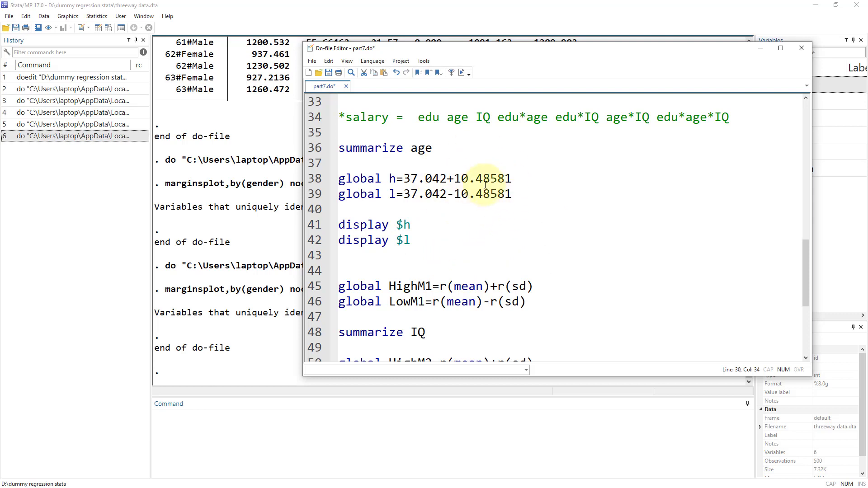
Run the summarize age line and scroll through its output
click(310, 152)
click(460, 73)
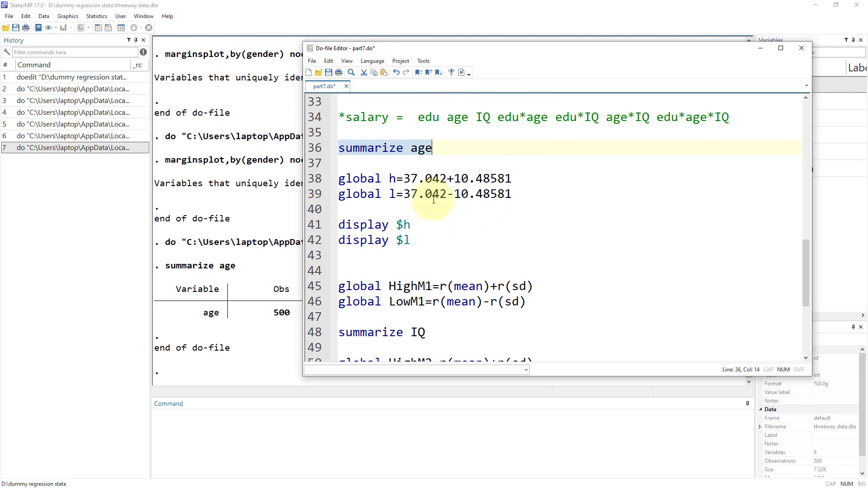
scroll(468, 225, up, 3)
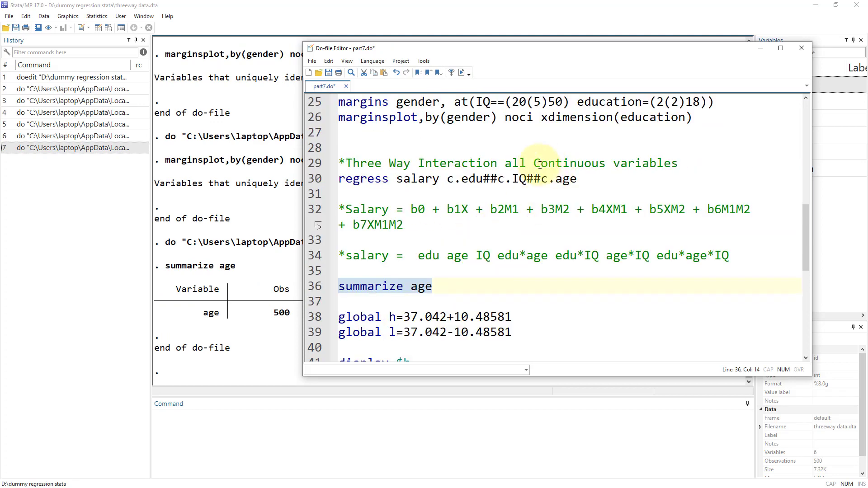
scroll(504, 220, down, 1)
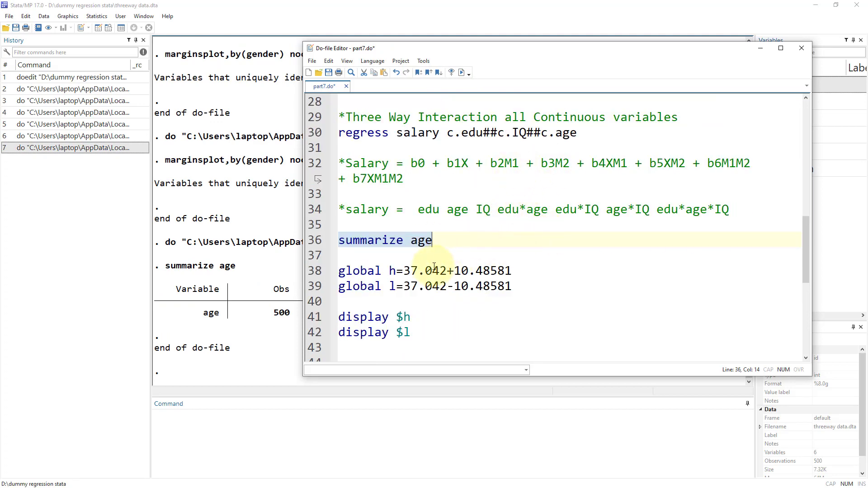
Move the editor aside to compare mean 37.042 and SD 10.48581 with line 38's h definition
drag(404, 271, 526, 264)
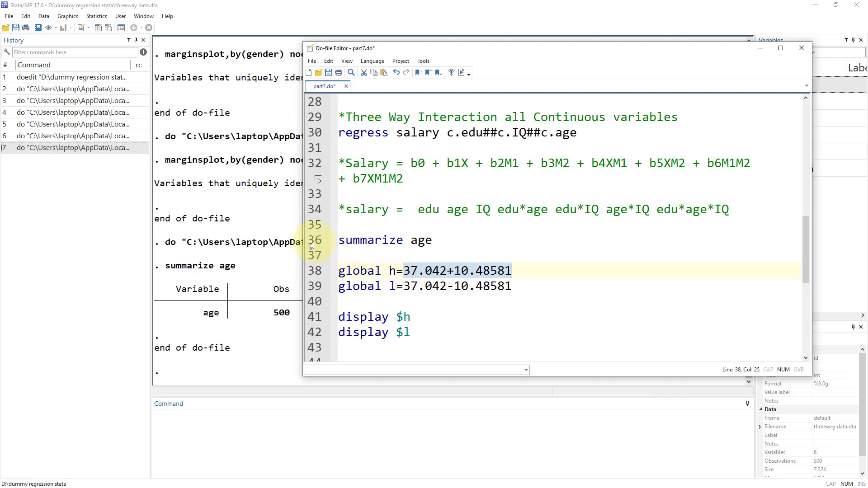
drag(450, 53, 470, 54)
drag(583, 51, 635, 50)
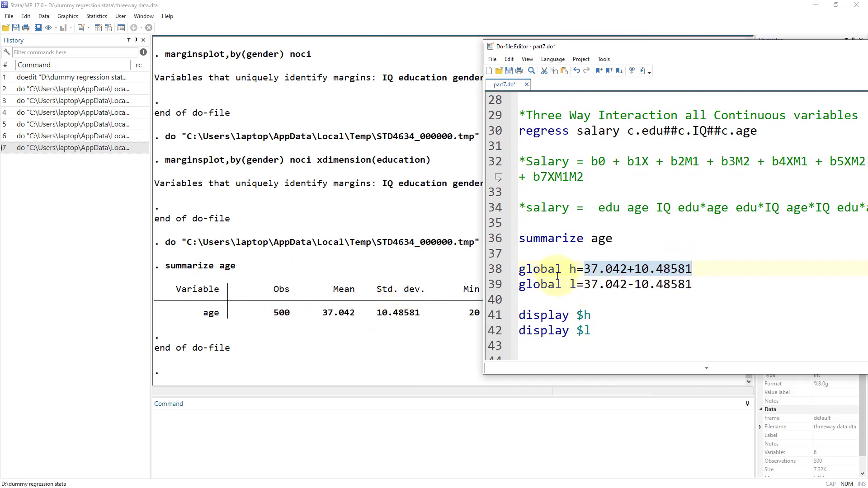
click(499, 270)
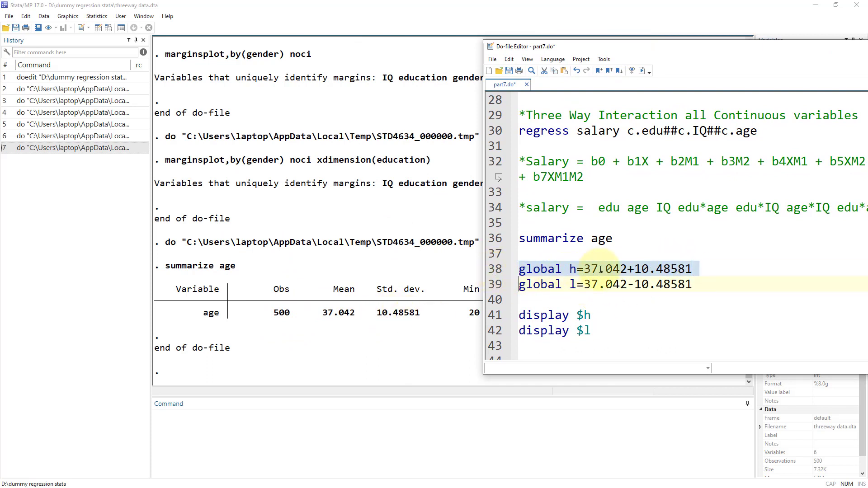
click(653, 270)
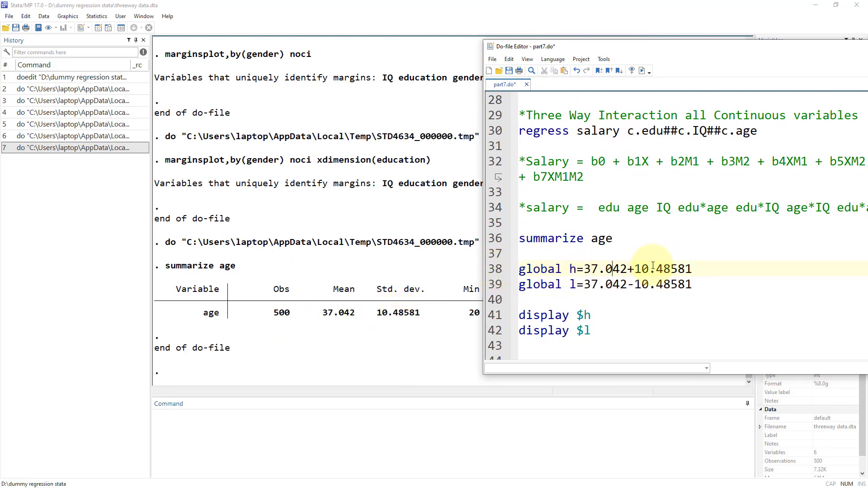
Select the global h and l definitions on lines 38–39 and run them
click(581, 285)
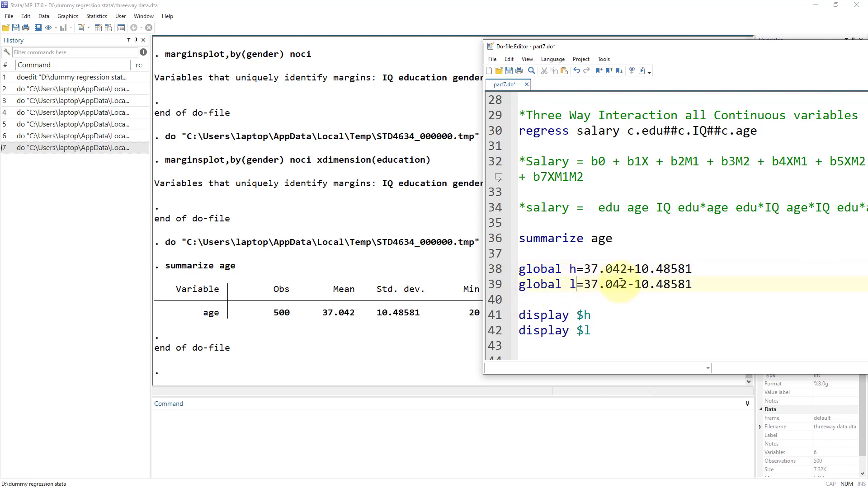
double_click(673, 284)
drag(498, 271, 497, 286)
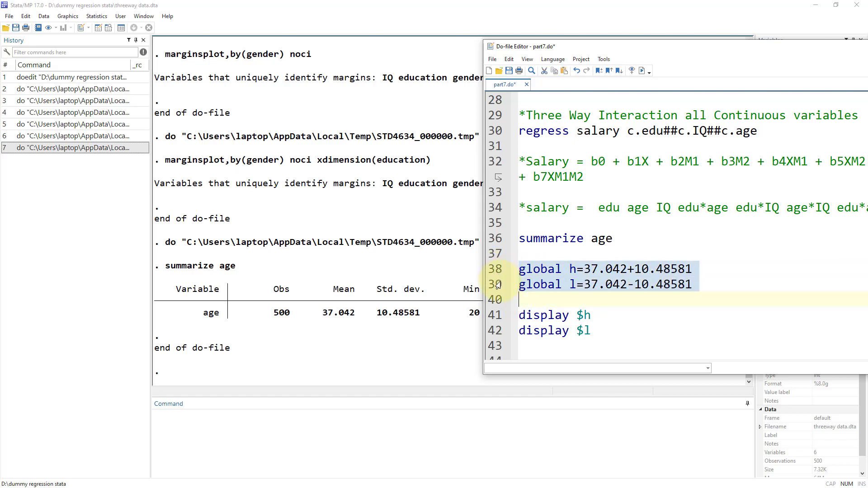
click(640, 71)
double_click(544, 271)
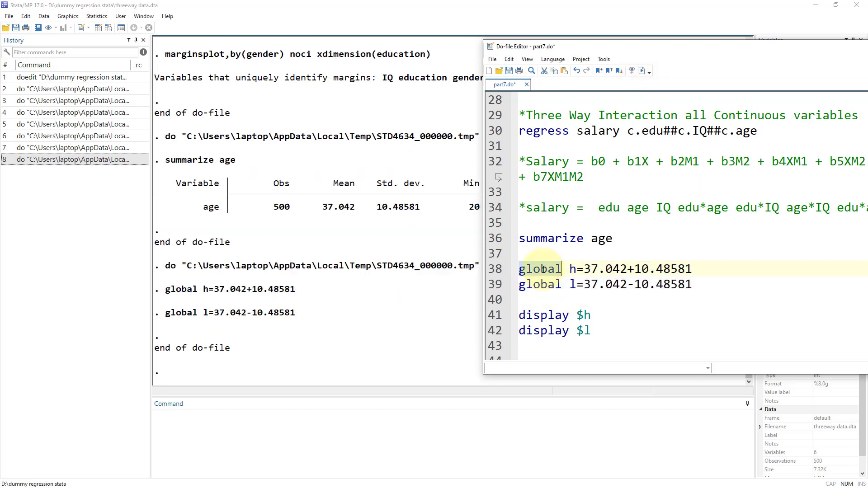
drag(630, 47, 419, 15)
Go over the high and low age expressions, then select the display $h line
click(363, 237)
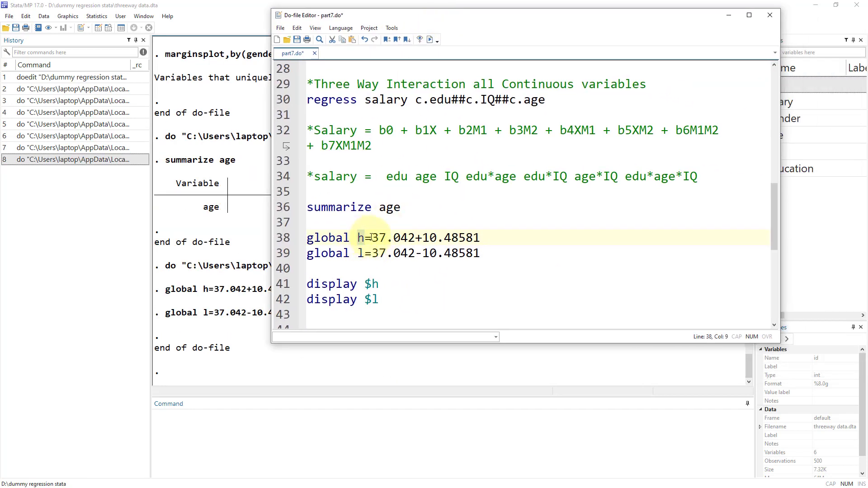
mouse_move(372, 237)
mouse_down()
mouse_move(484, 238)
mouse_move(371, 253)
mouse_up()
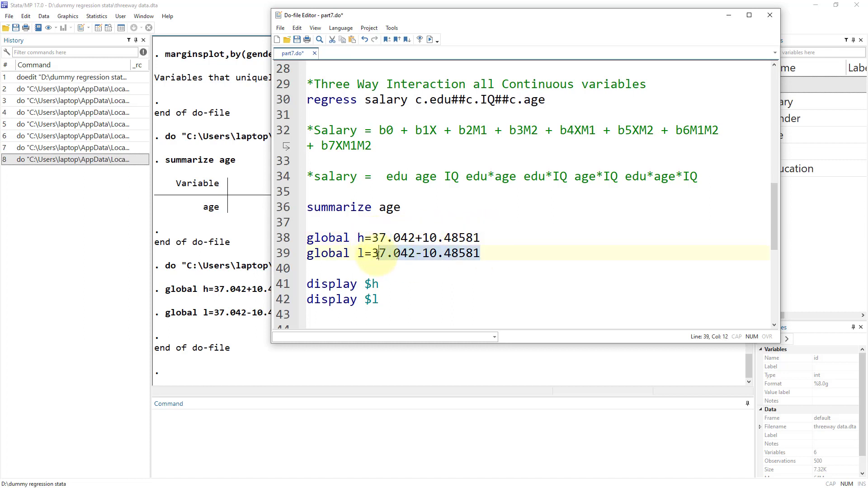
drag(558, 15, 675, 82)
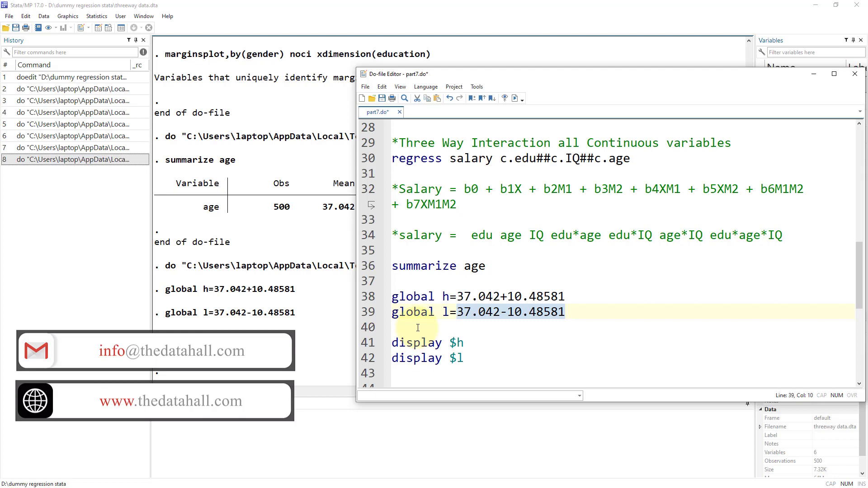
double_click(413, 295)
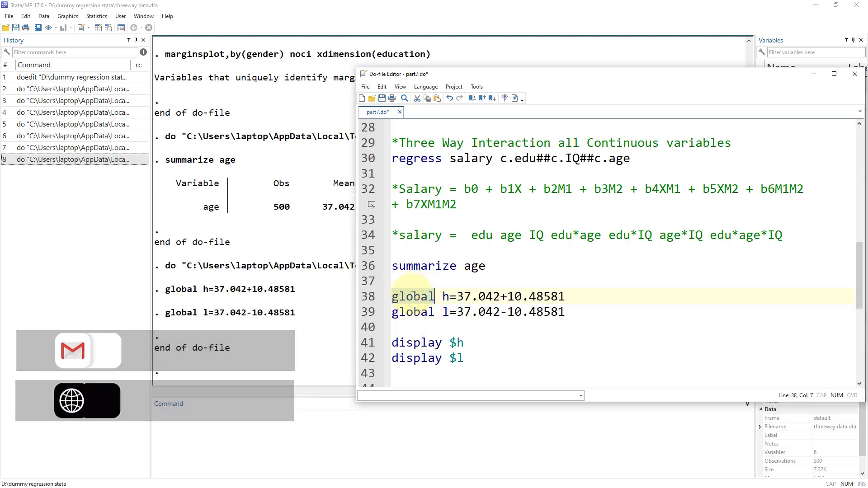
double_click(412, 312)
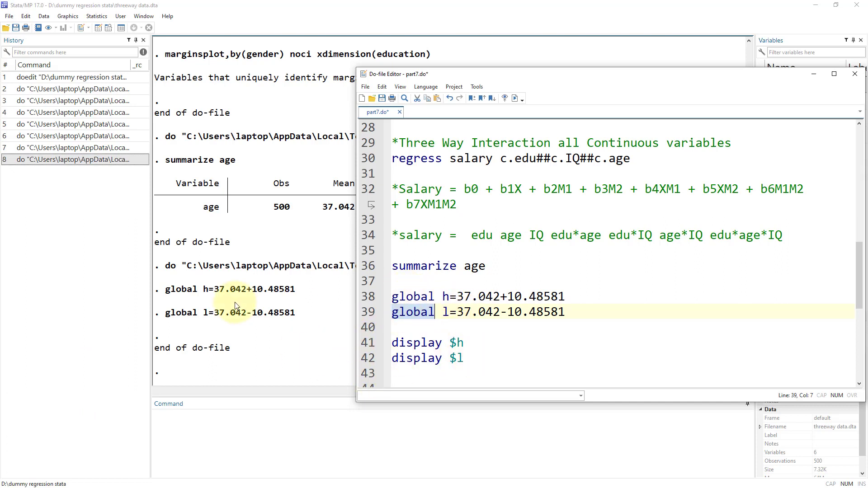
drag(456, 296, 571, 299)
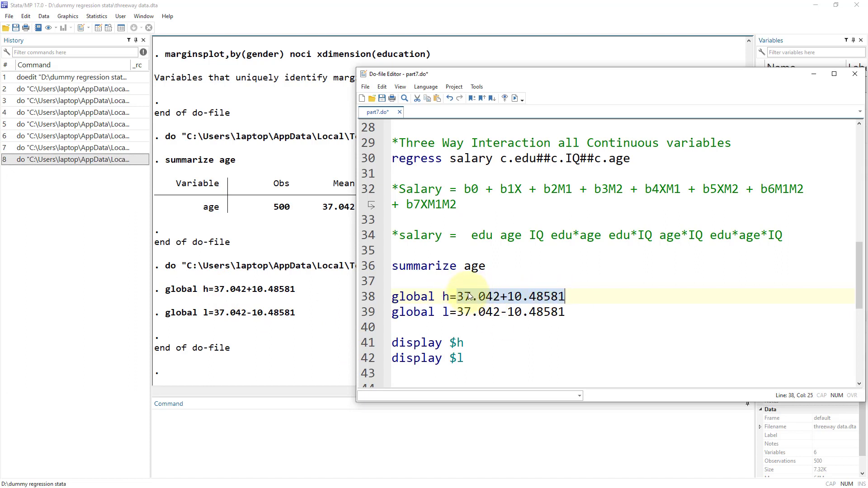
click(443, 296)
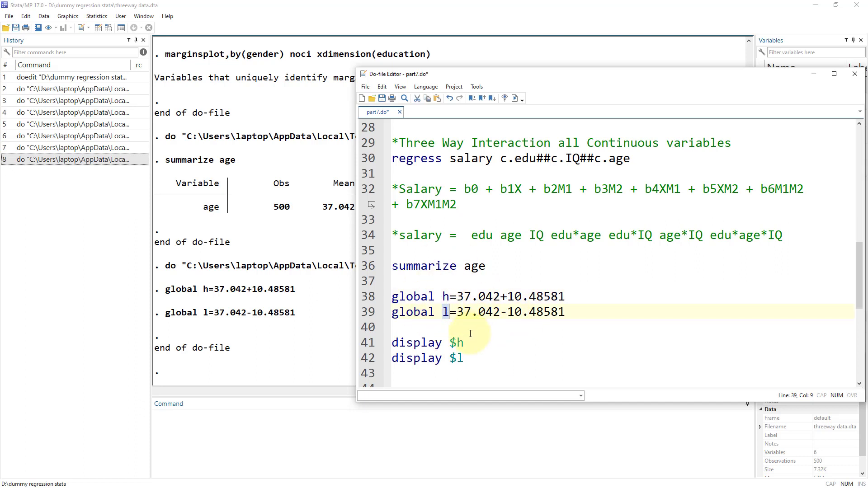
double_click(451, 342)
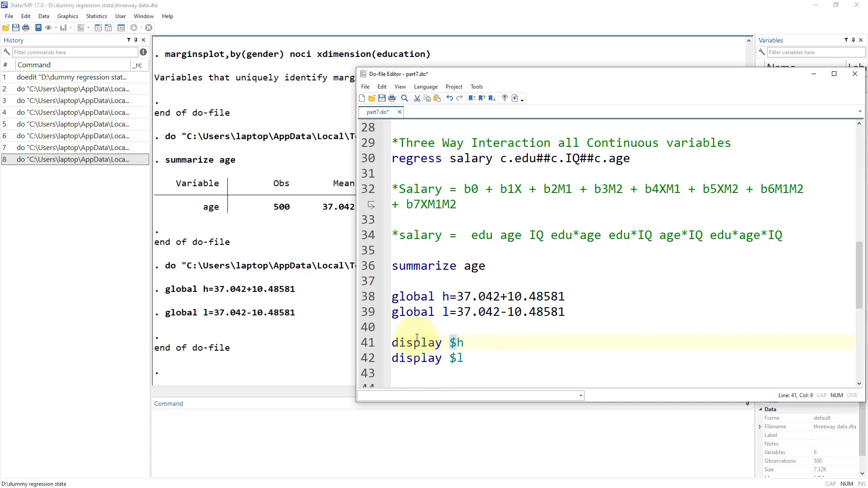
click(369, 342)
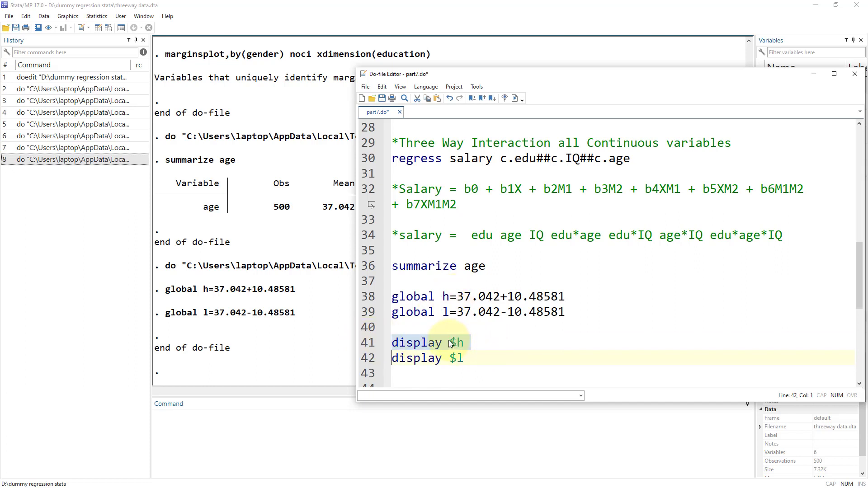
Display the high age 47.52781 and the low age 26.55619 from the $h and $l globals
click(514, 98)
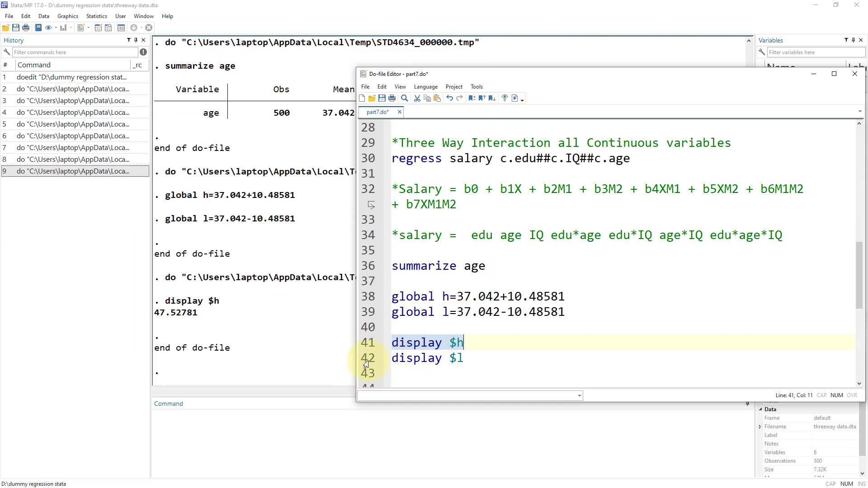
click(369, 358)
click(514, 98)
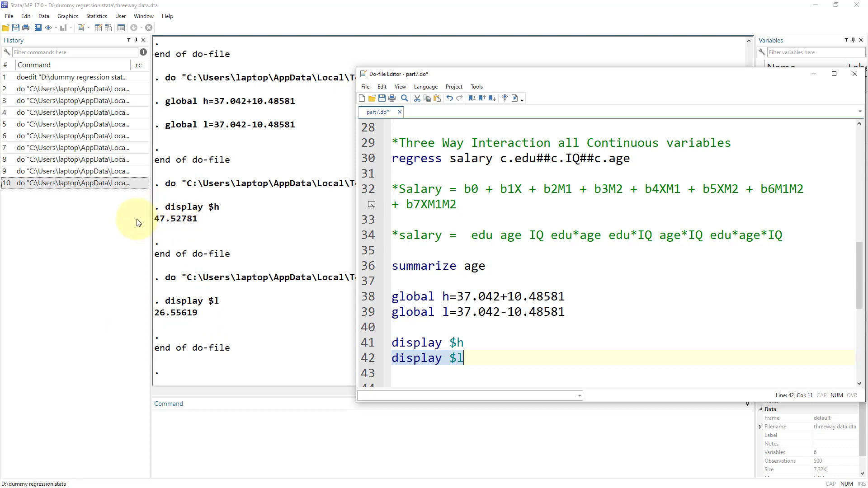
Highlight the age block and the high and low age expressions on lines 38–39
scroll(470, 266, down, 2)
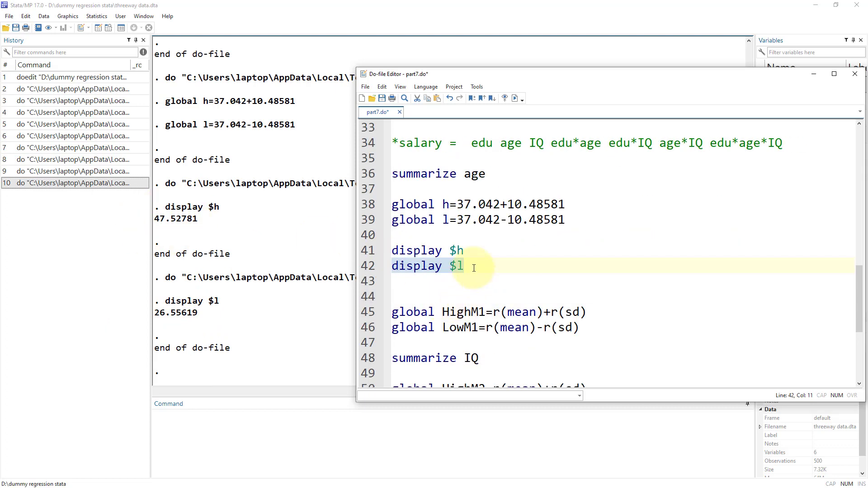
drag(473, 268, 369, 173)
click(500, 220)
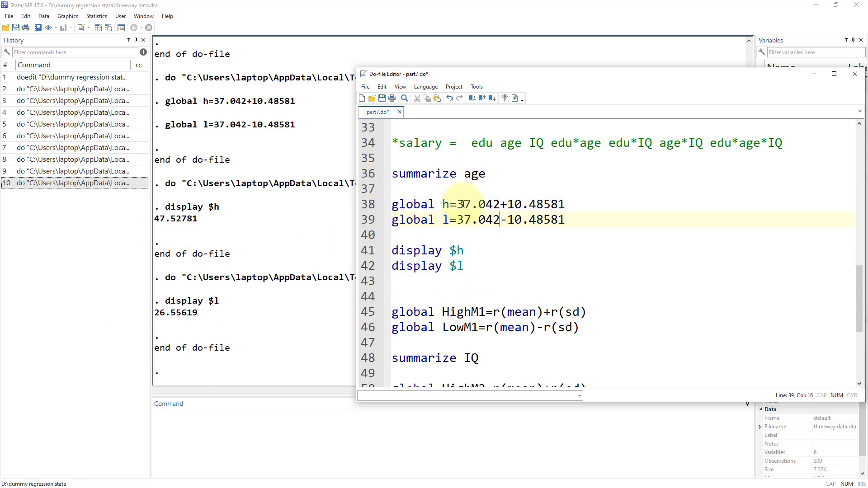
drag(458, 204, 369, 202)
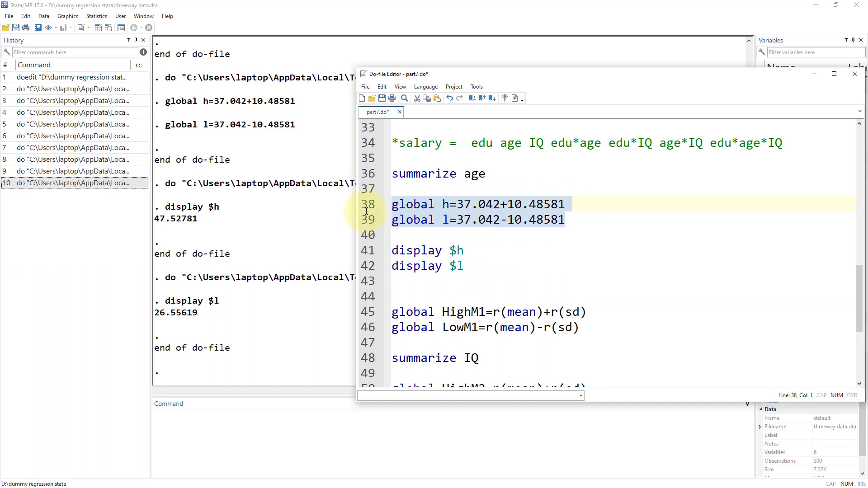
click(573, 227)
drag(575, 222, 461, 205)
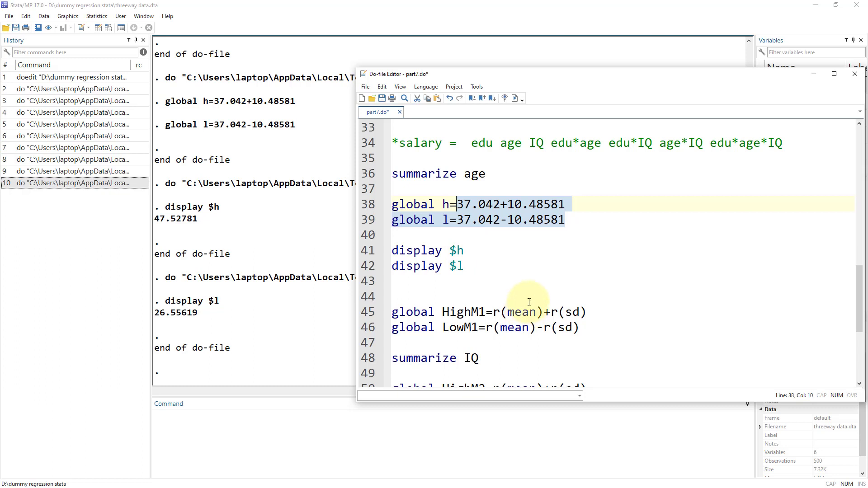
Re-run summarize age, then list its stored results with return list
click(367, 174)
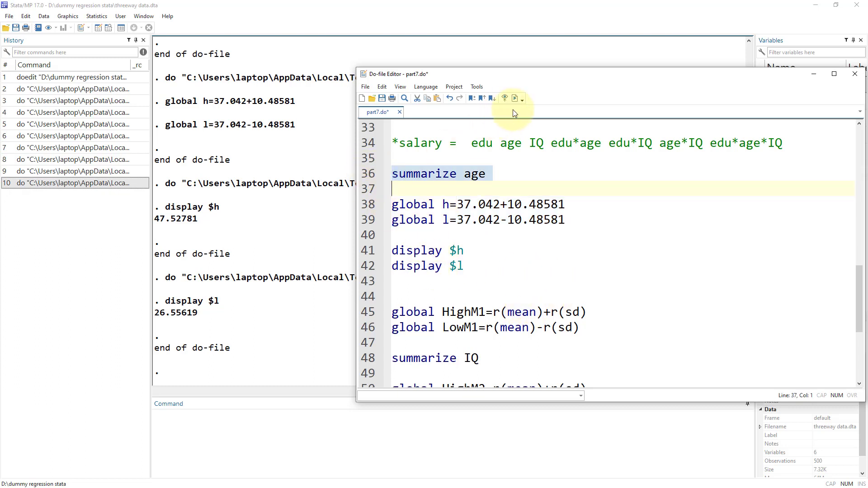
click(514, 98)
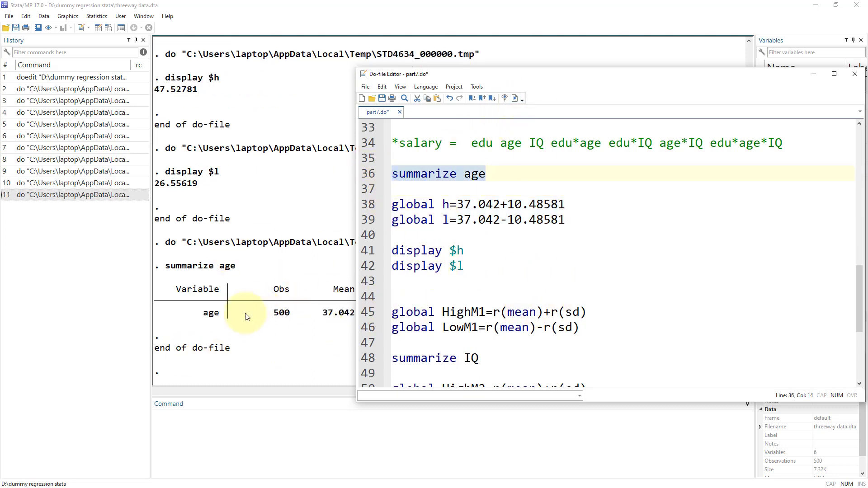
click(242, 421)
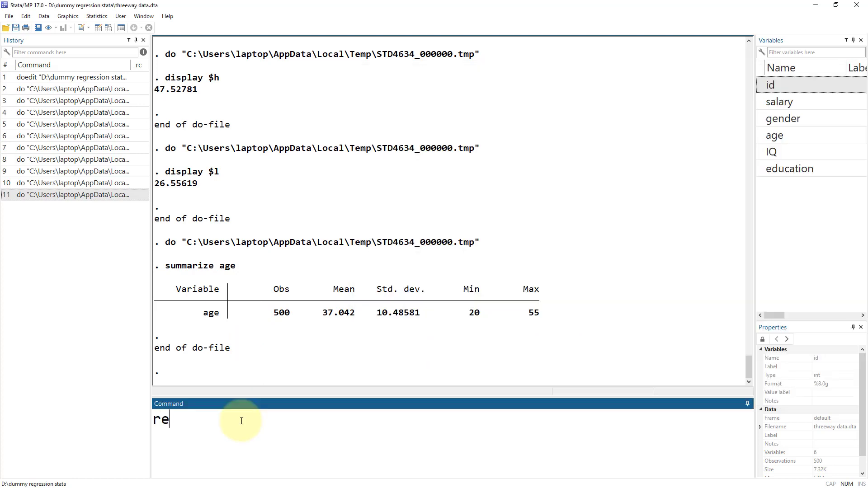
text(return list)
key(Return)
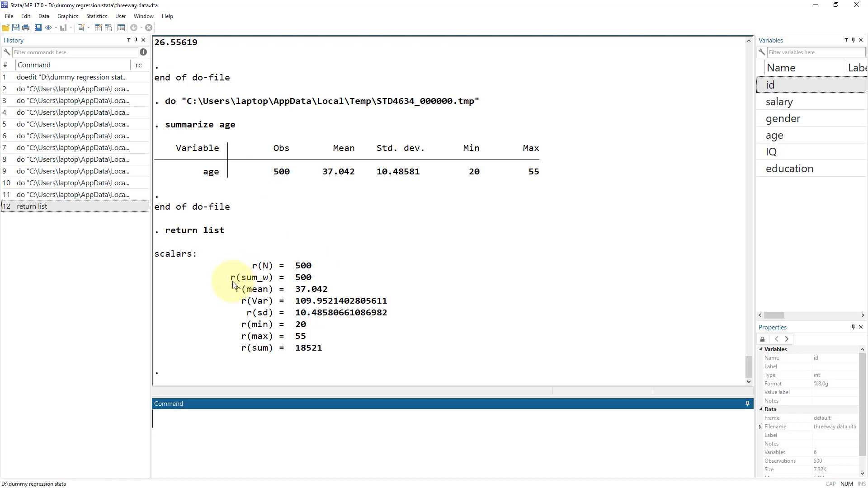
Highlight the scalars heading and r(mean) 37.042 in the stored results
drag(154, 254, 171, 254)
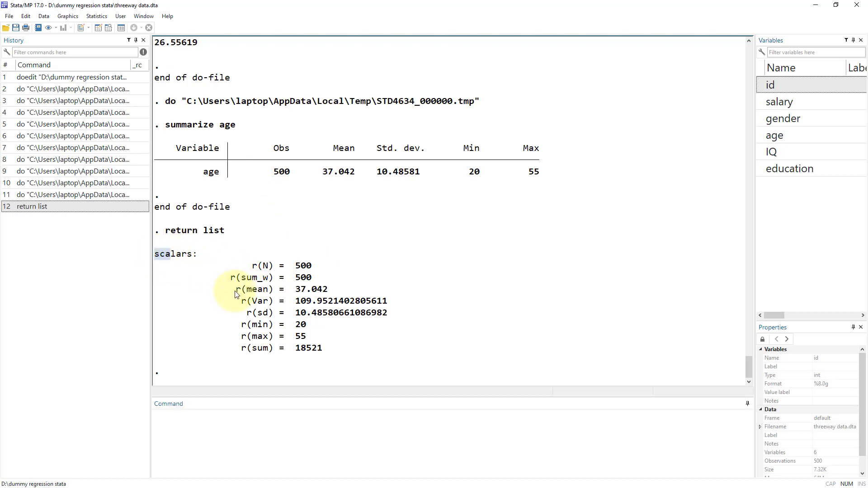
drag(234, 294, 271, 292)
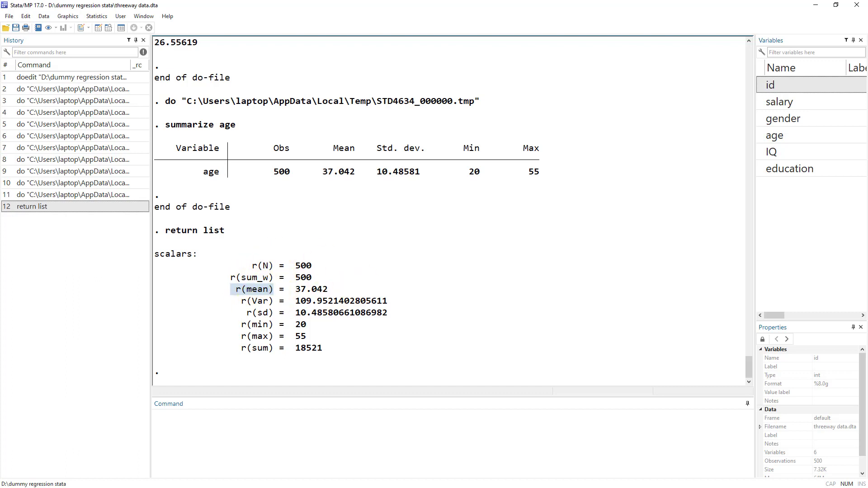
key(alt+Tab)
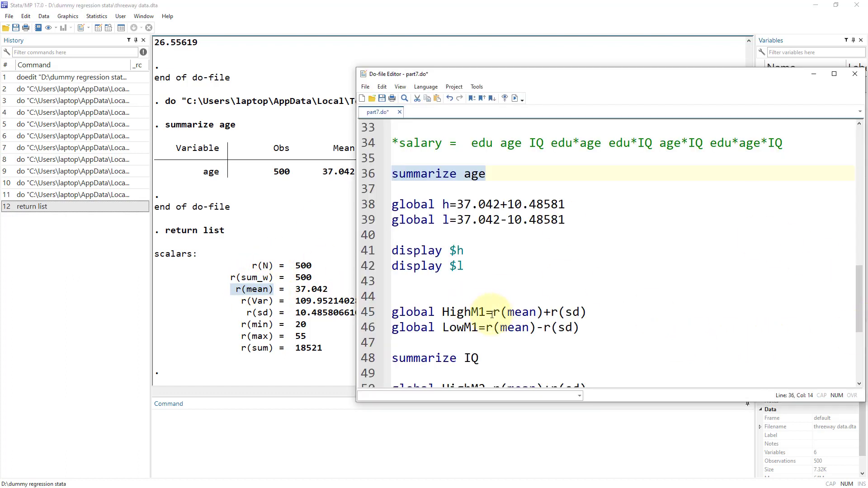
drag(492, 313, 531, 312)
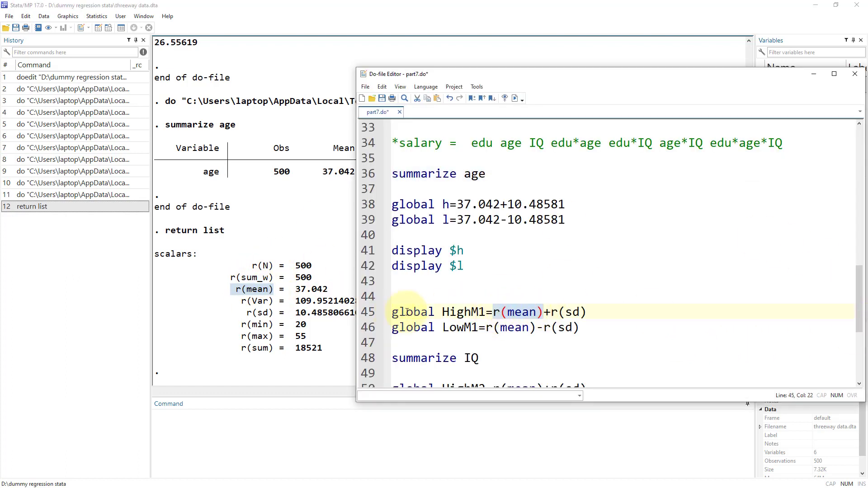
double_click(393, 312)
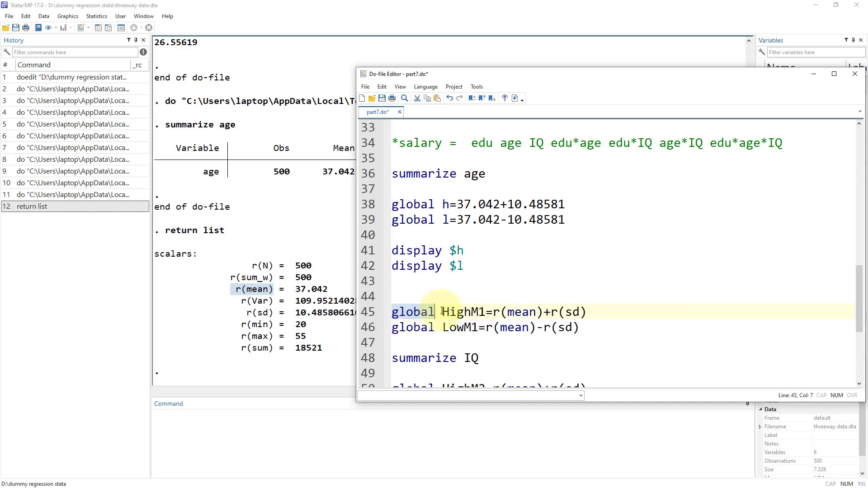
drag(442, 311, 489, 311)
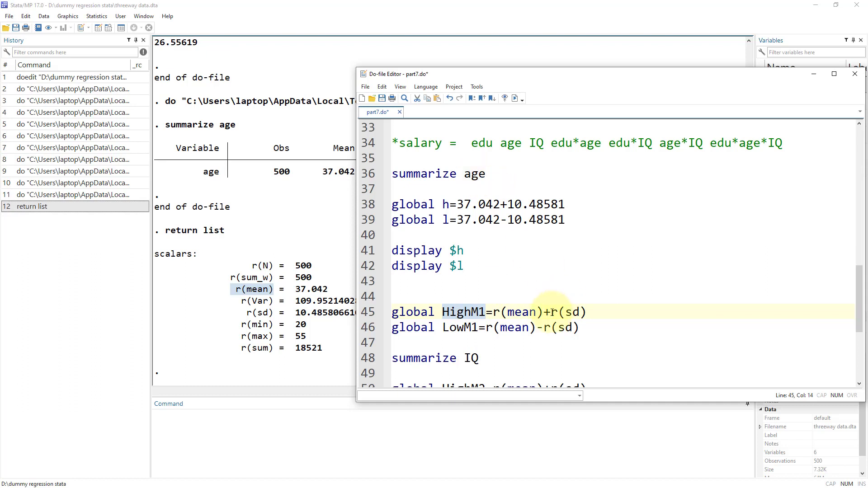
click(493, 312)
drag(502, 312, 565, 312)
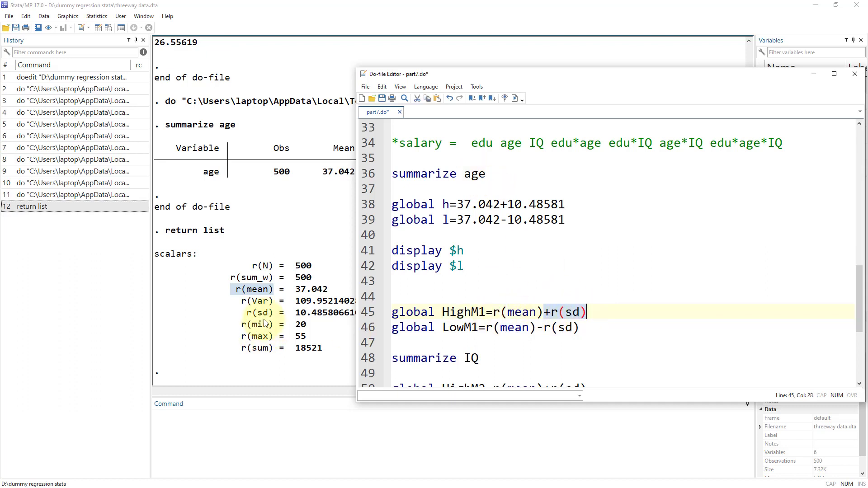
click(399, 327)
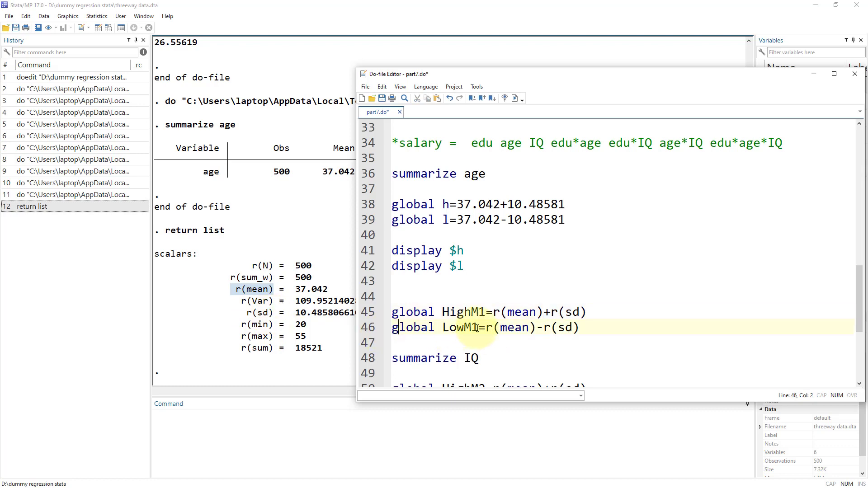
double_click(448, 327)
scroll(485, 313, down, 2)
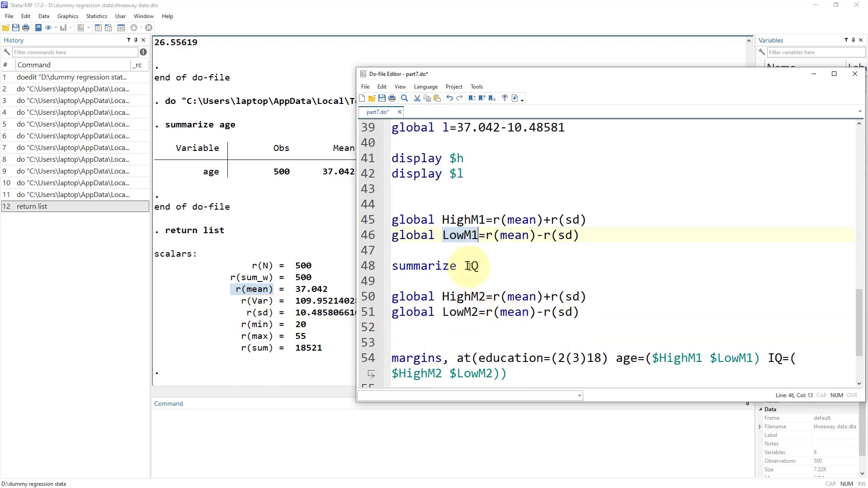
double_click(470, 266)
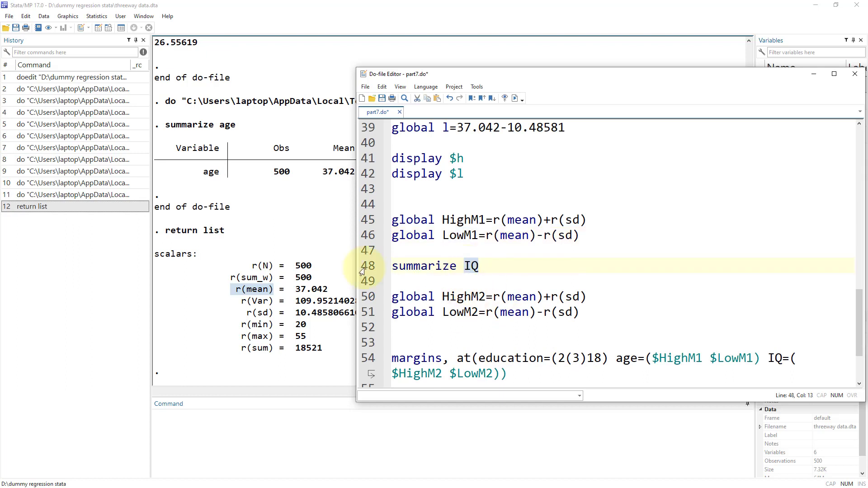
drag(361, 219, 372, 315)
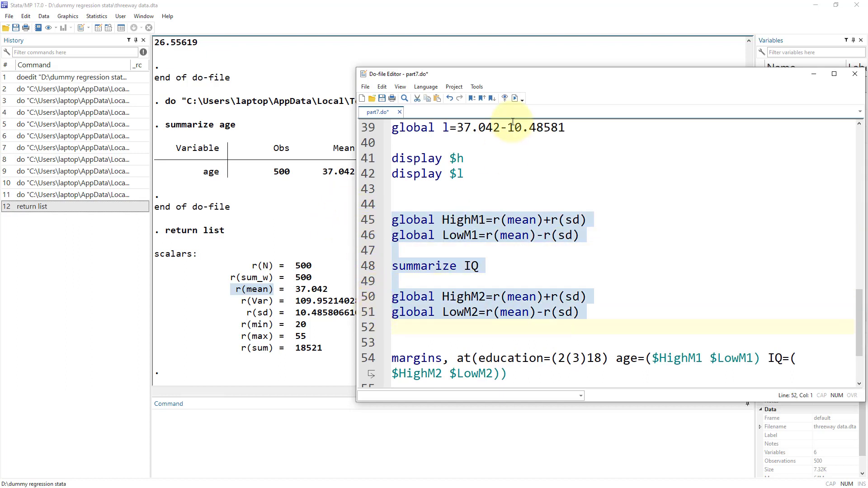
Run lines 45–51 defining the HighM1/LowM1 and HighM2/LowM2 globals
click(513, 100)
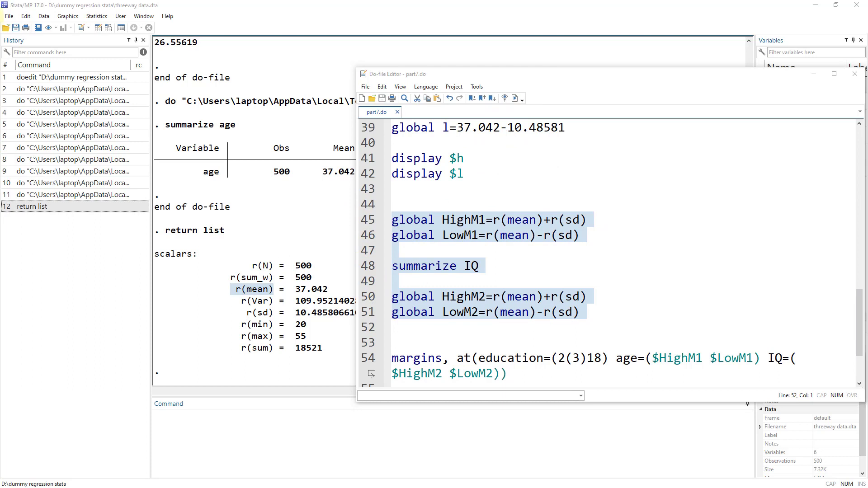
click(513, 98)
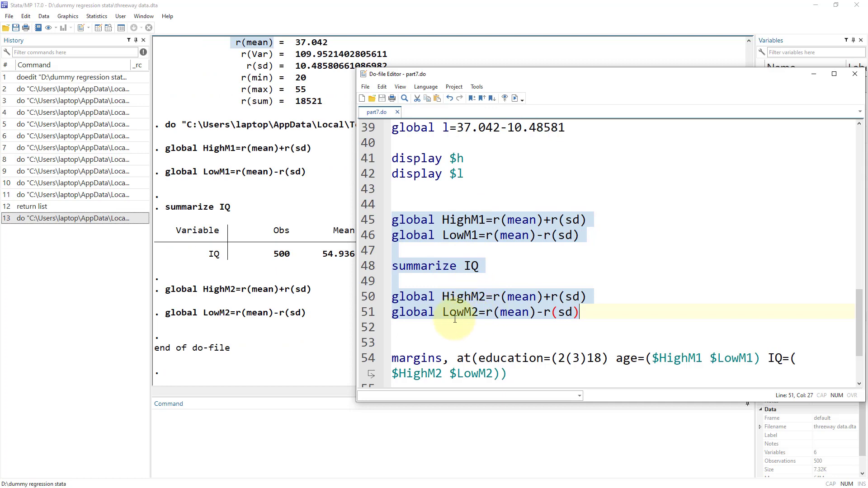
scroll(492, 289, down, 2)
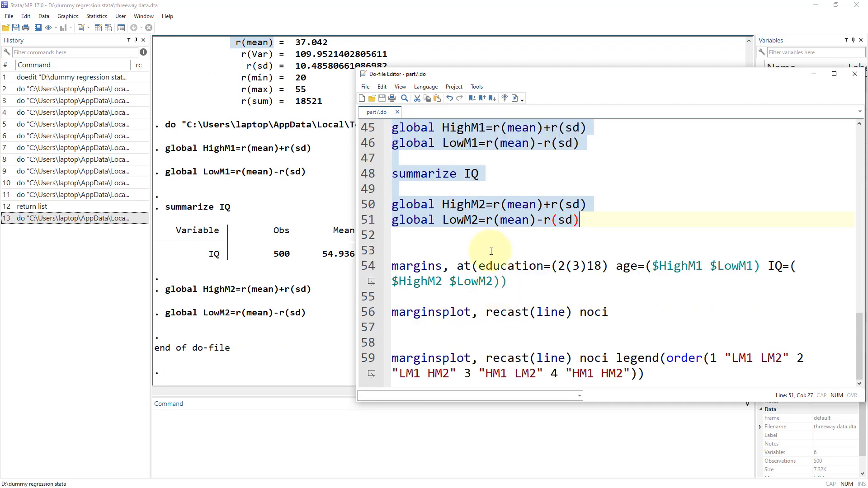
Review the margins at() values: education 2(3)18 and age at $HighM1 and $LowM1
double_click(446, 264)
click(457, 266)
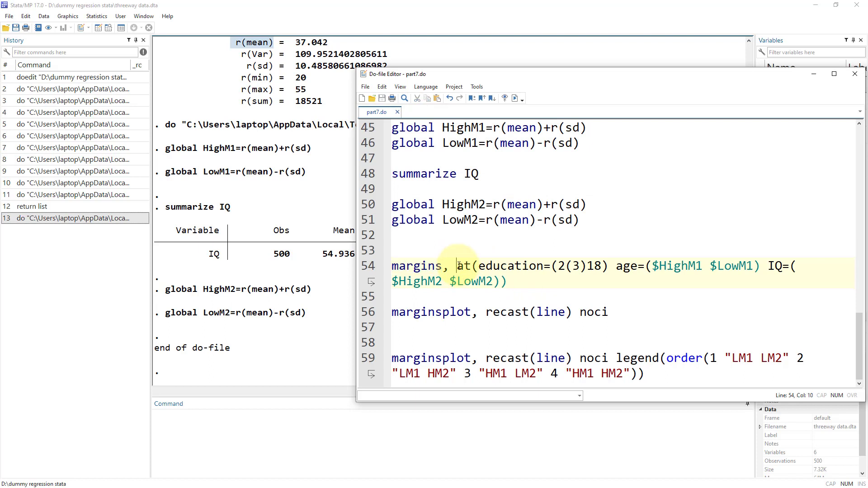
key(shift+End)
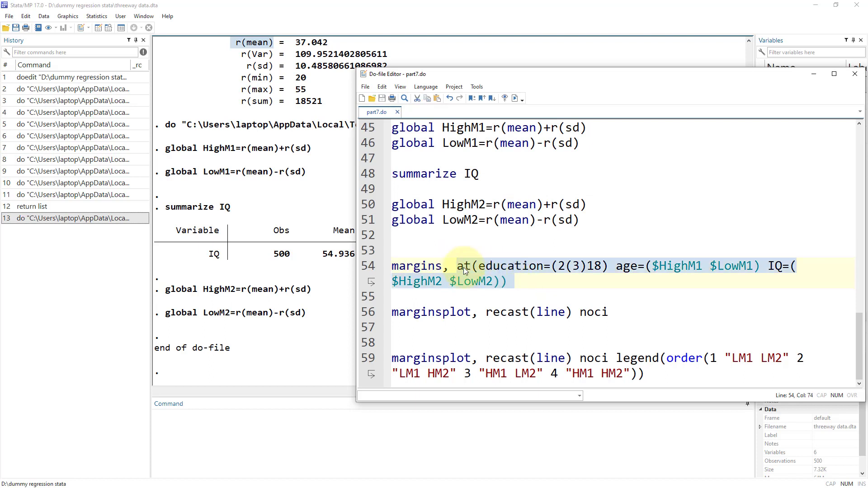
drag(480, 265, 606, 268)
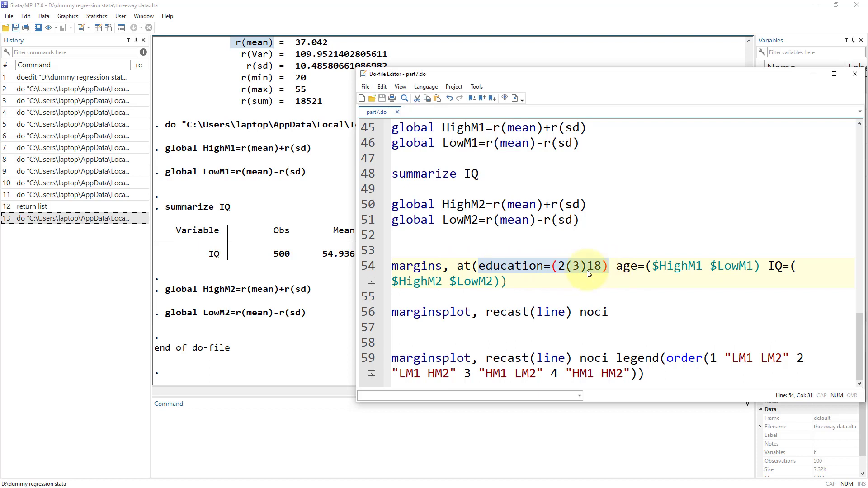
click(562, 266)
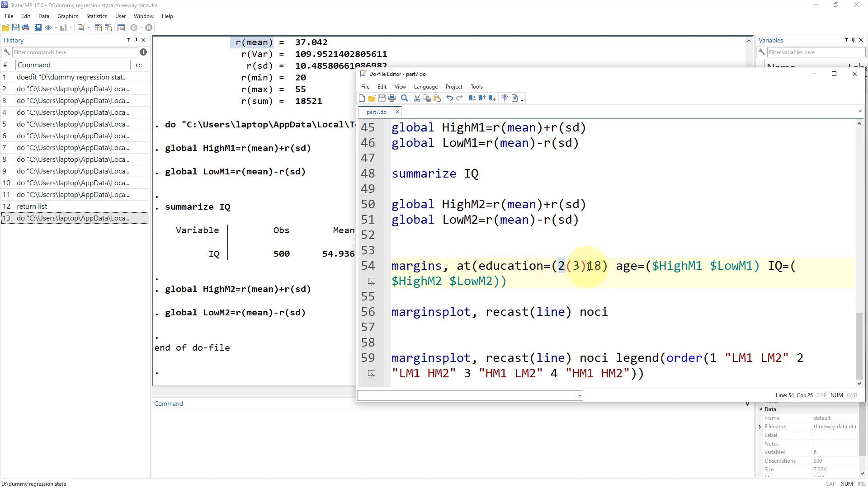
key(Left)
key(Left)
key(Left)
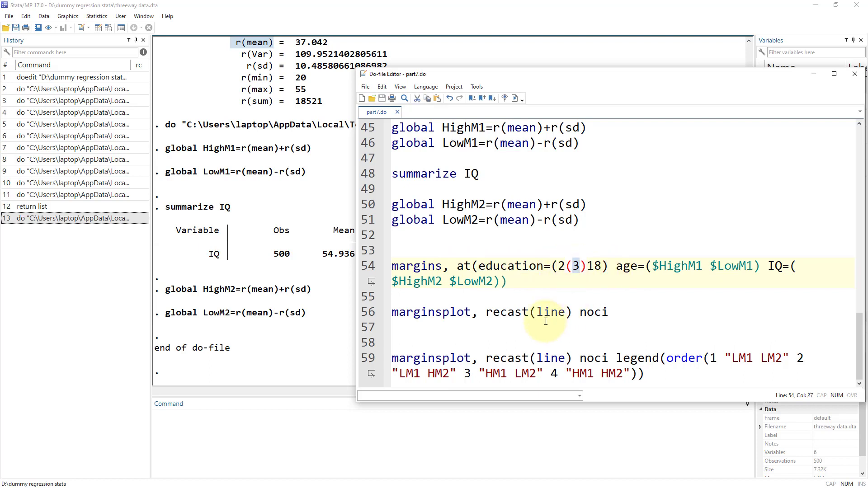
drag(615, 266, 746, 267)
double_click(676, 267)
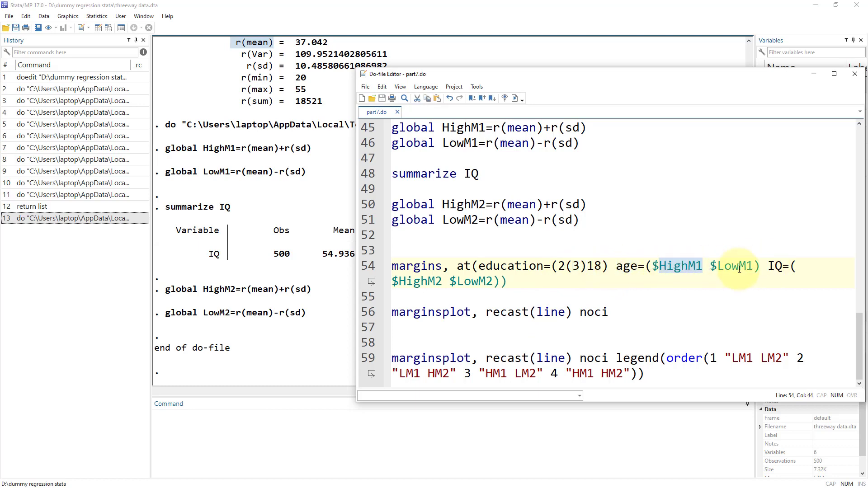
click(731, 267)
Trace $HighM1 in the margins command back to its definition on line 45
scroll(543, 230, up, 1)
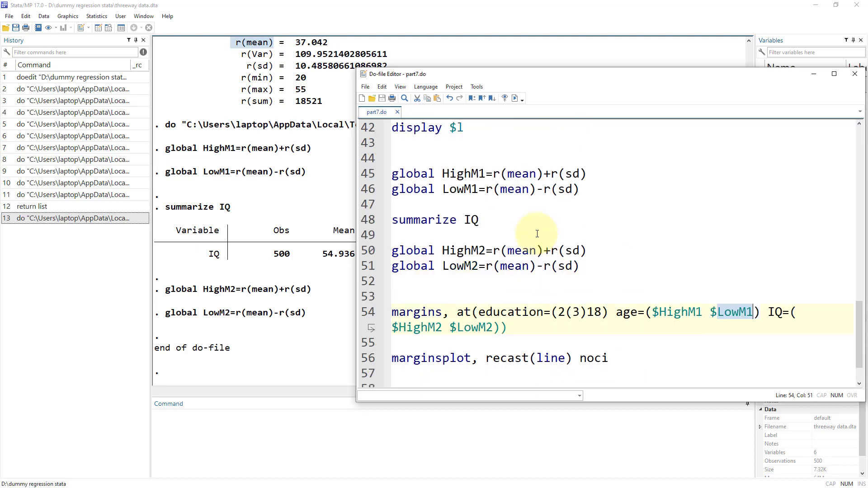
double_click(678, 313)
double_click(463, 174)
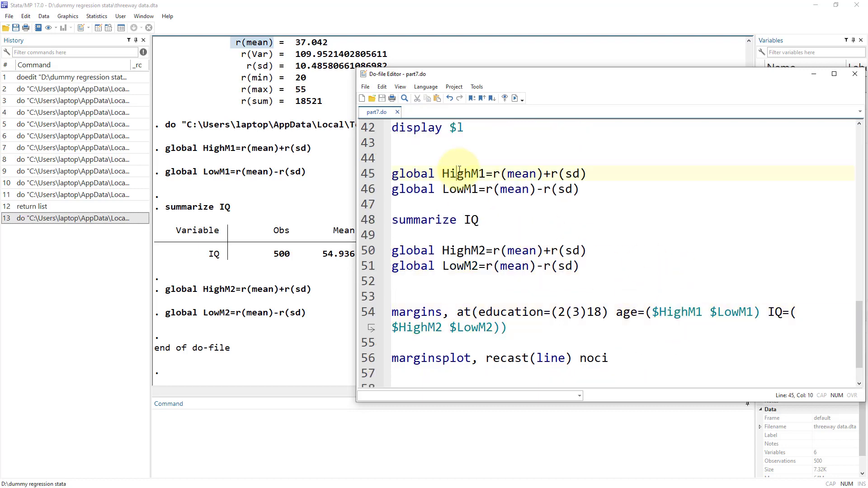
scroll(456, 171, up, 1)
click(456, 160)
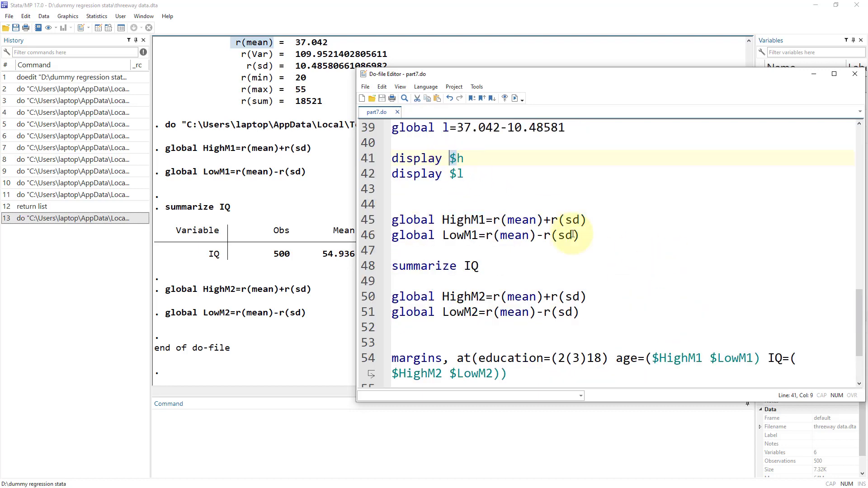
Run the margins command, which fails with error r(322)
scroll(625, 286, down, 2)
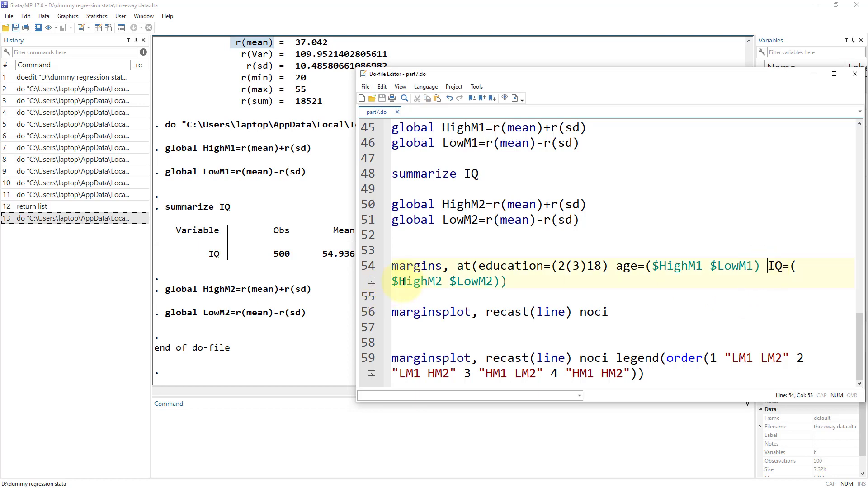
click(368, 267)
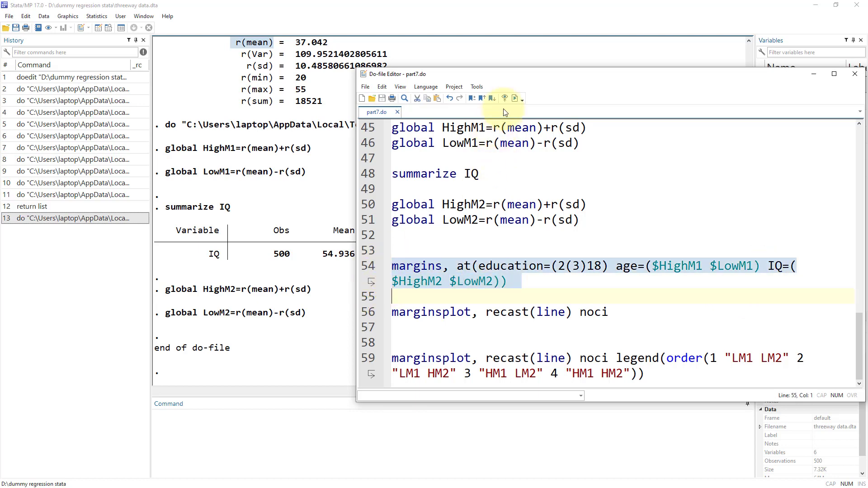
click(515, 98)
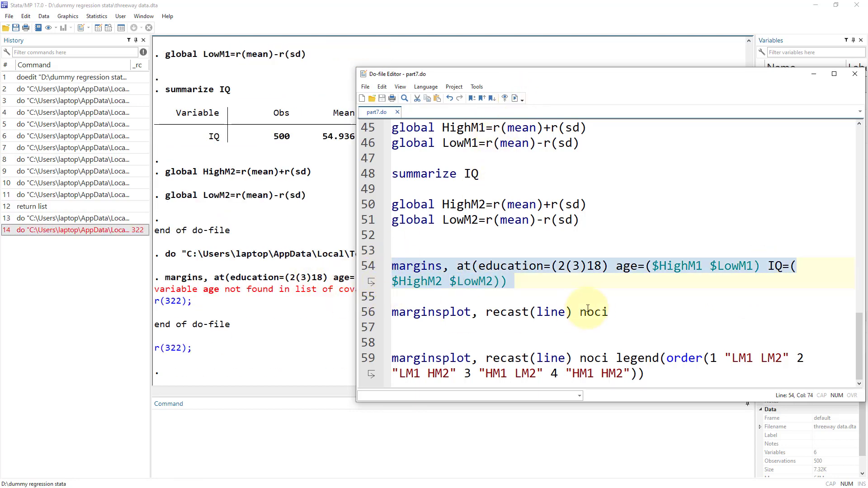
key(ctrl+d)
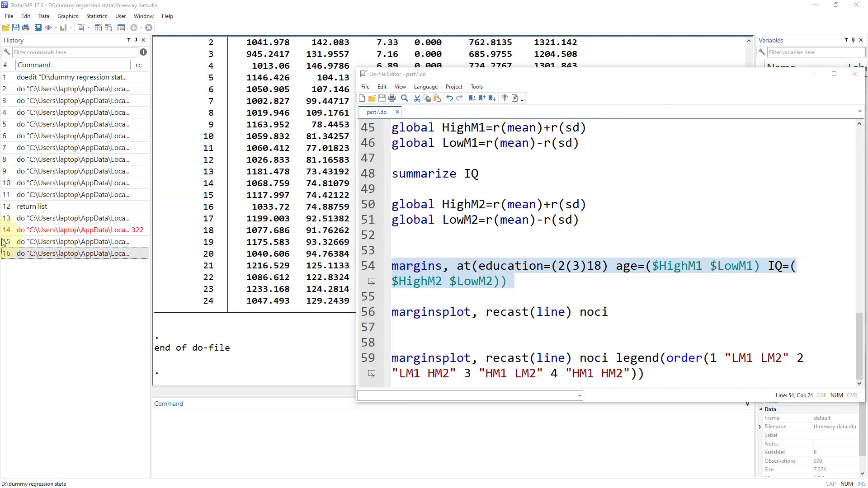
click(429, 267)
Copy the regress salary c.edu##c.IQ##c.age line and paste it above margins
scroll(439, 241, up, 1)
scroll(439, 241, up, 5)
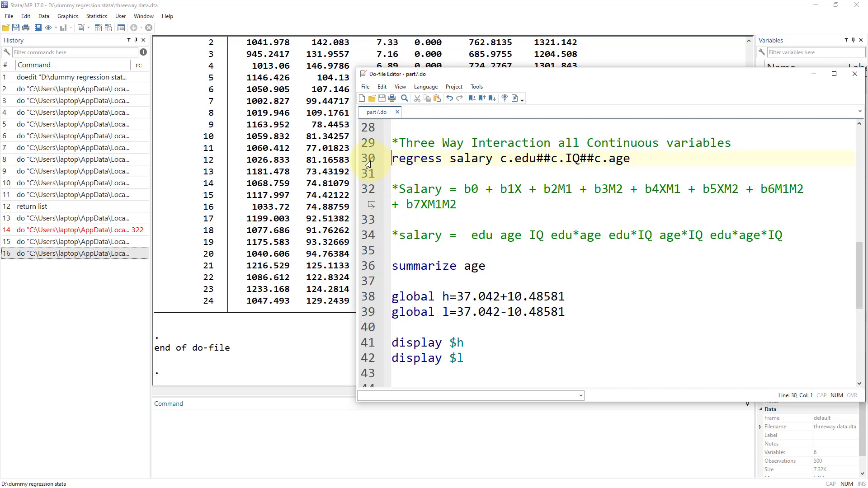
right_click(367, 158)
click(364, 161)
key(ctrl+c)
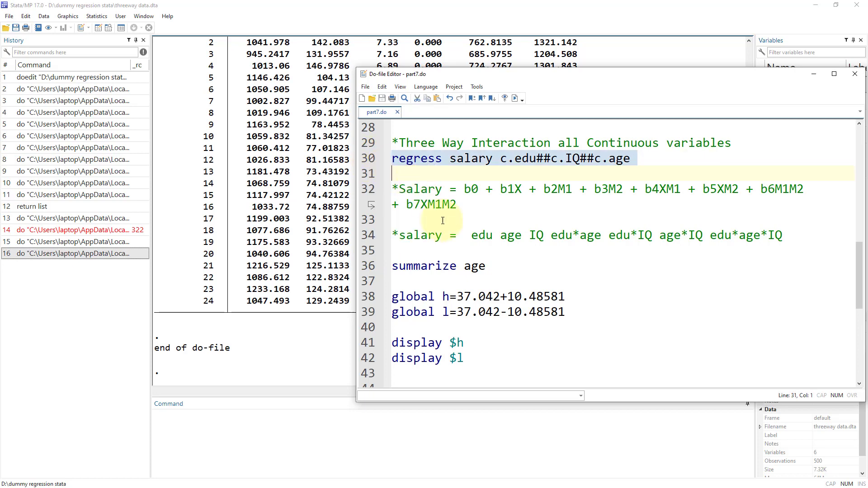
scroll(446, 254, down, 6)
click(404, 246)
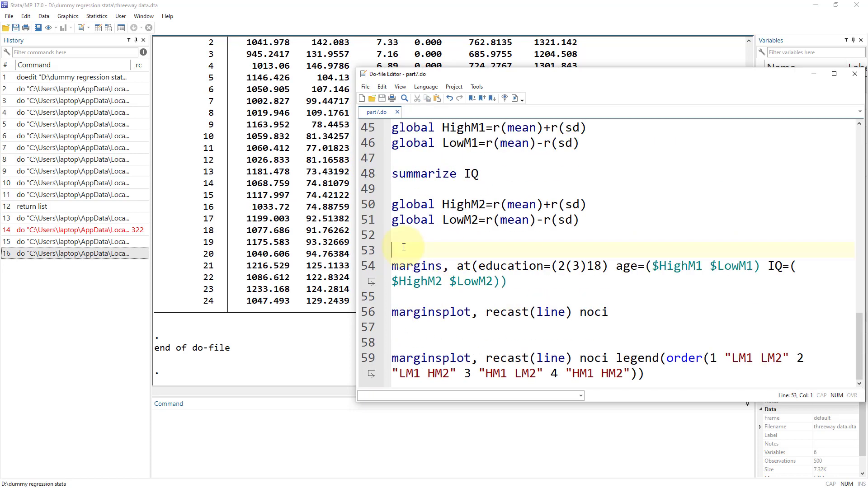
key(ctrl+v)
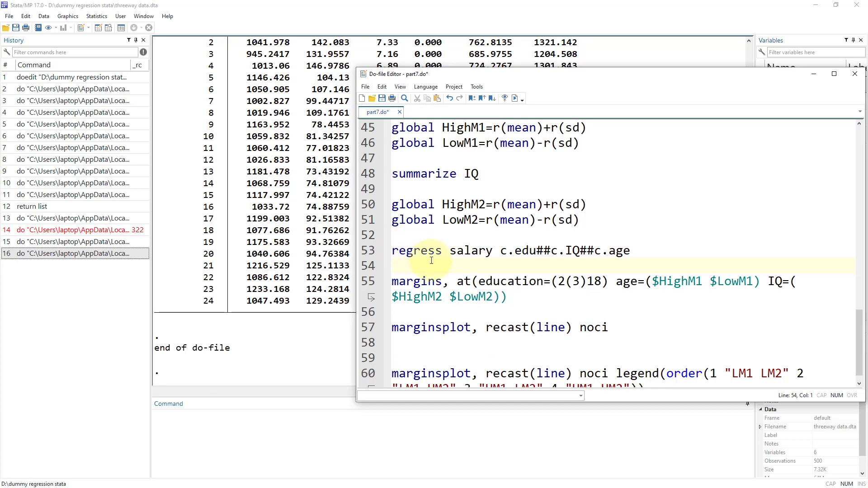
Run the pasted regress line, then margins, giving 24 combinations
click(367, 251)
click(512, 98)
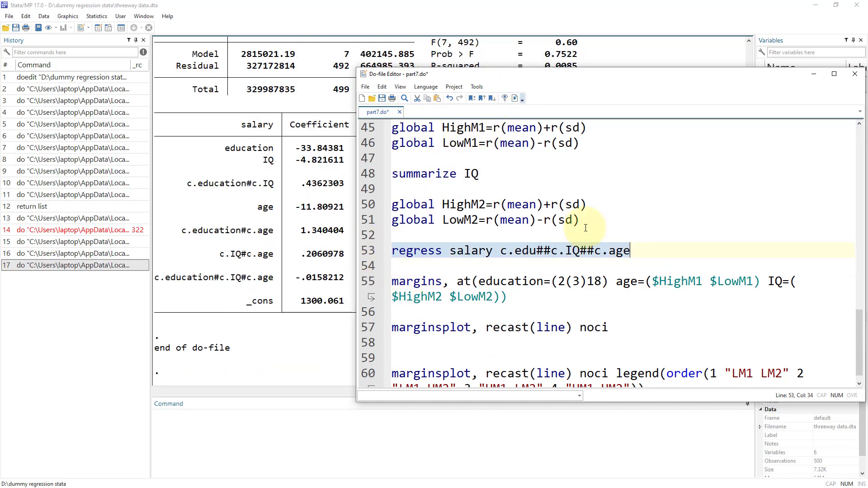
click(368, 282)
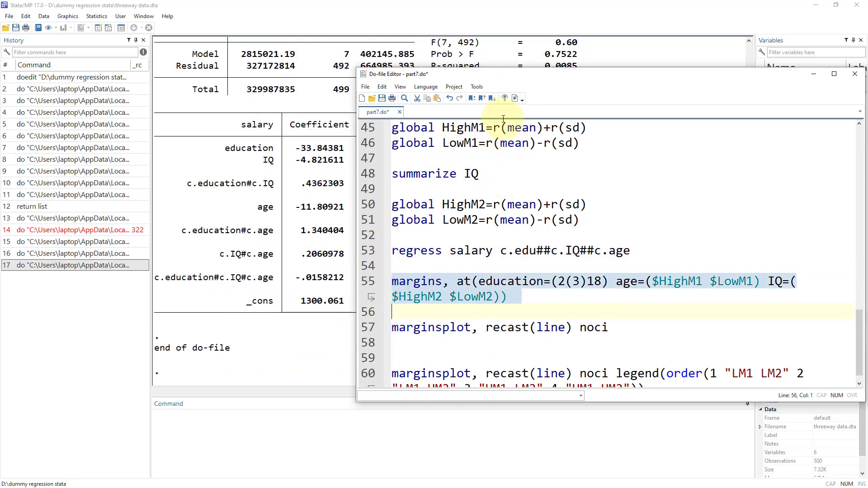
click(514, 98)
Highlight the IQ and age values of the first predictions in the margins output
click(287, 276)
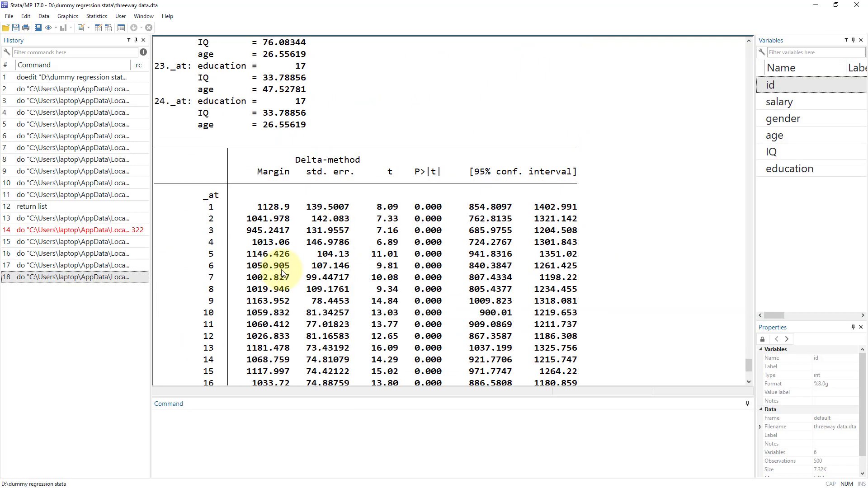
scroll(286, 276, up, 20)
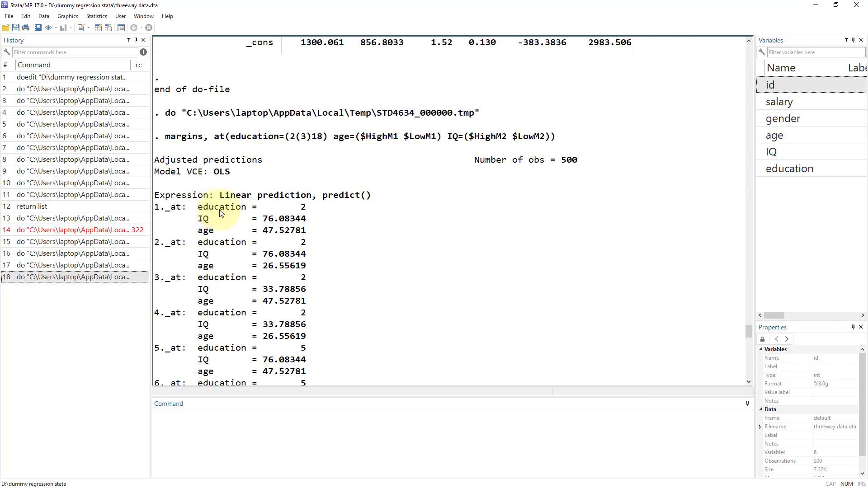
drag(221, 212, 318, 203)
drag(193, 218, 307, 219)
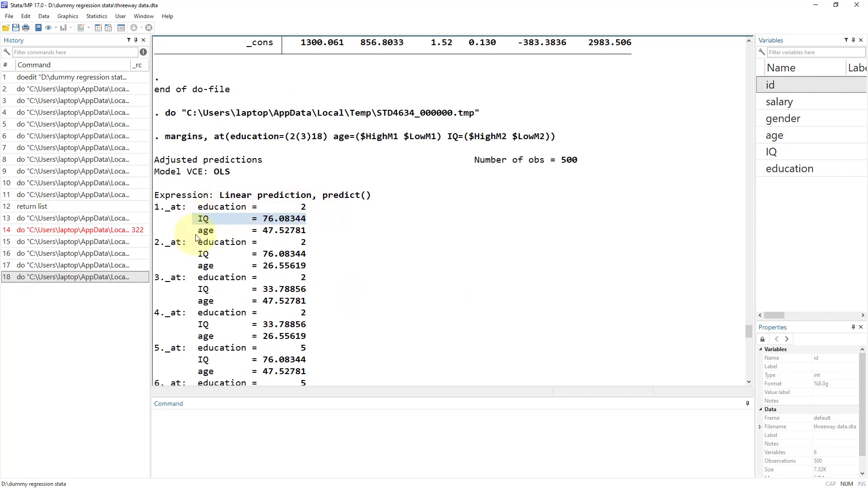
drag(195, 234, 347, 234)
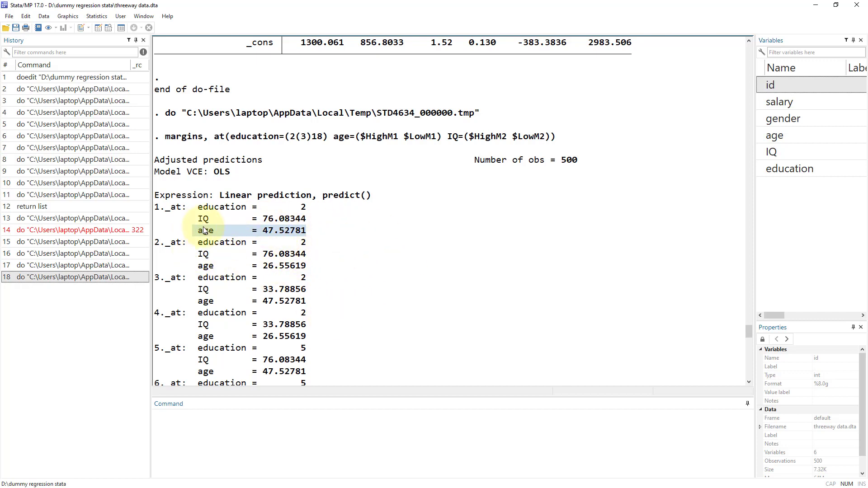
drag(198, 230, 298, 259)
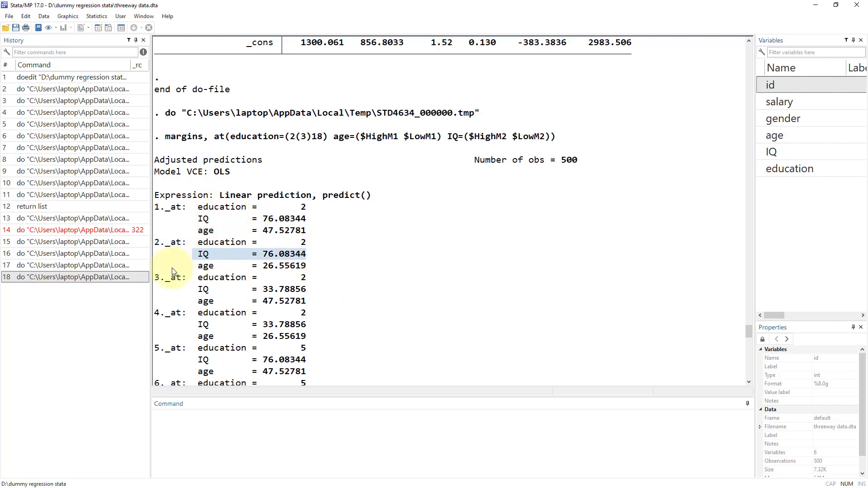
drag(194, 277, 273, 275)
scroll(354, 329, down, 9)
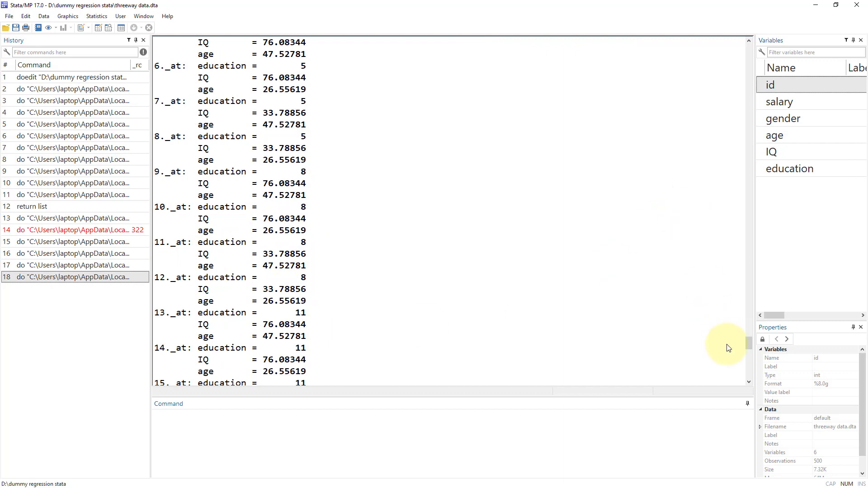
drag(748, 346, 749, 374)
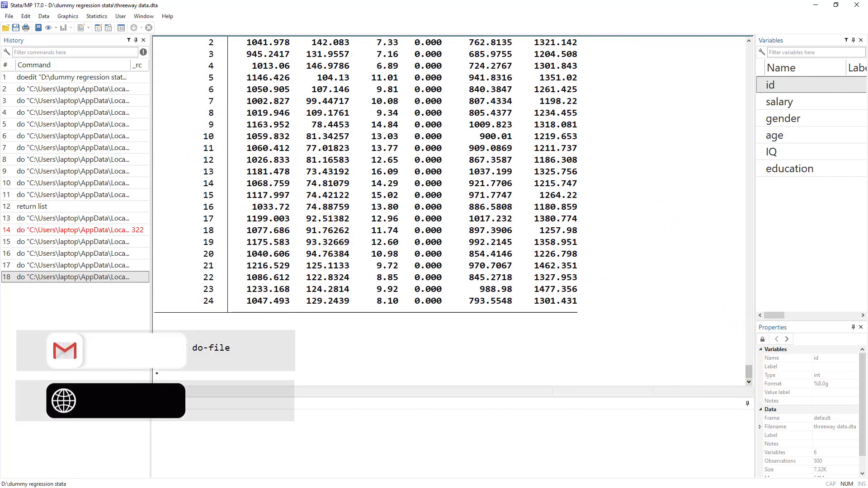
key(alt+Tab)
Run 'marginsplot, recast(line) noci' on line 57 and move the graph aside
scroll(406, 293, down, 1)
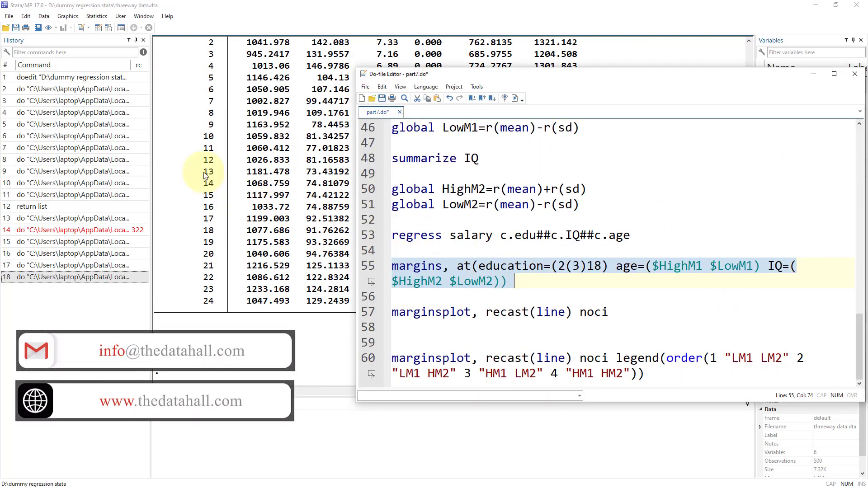
click(366, 312)
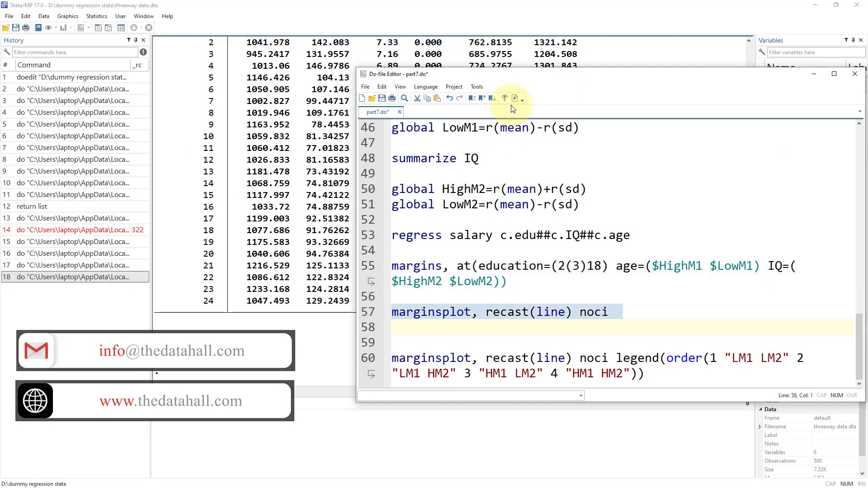
click(514, 98)
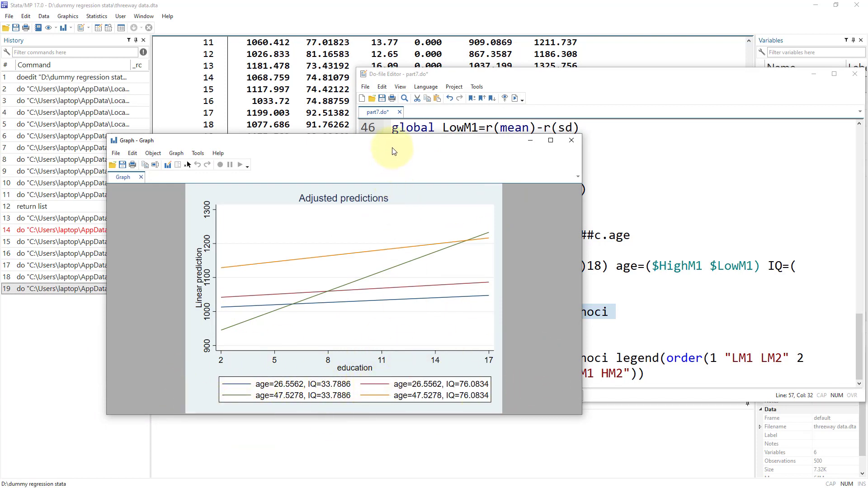
drag(392, 143, 358, 57)
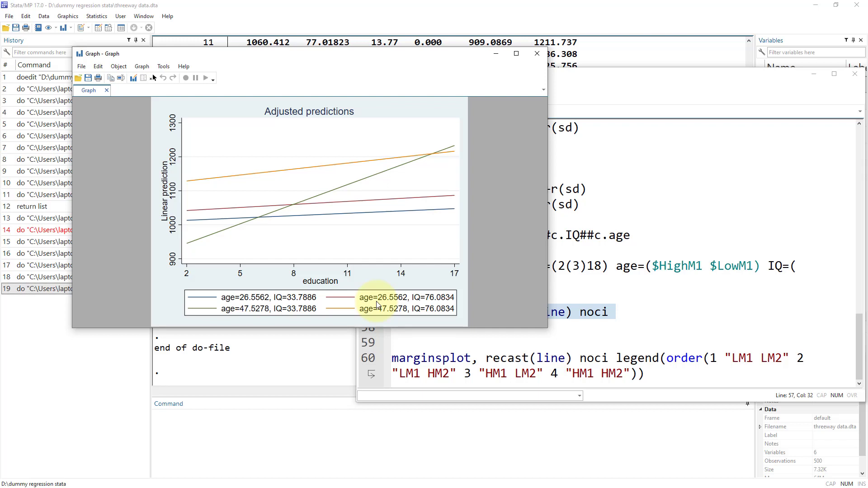
Compare the age and IQ values in margins with the graph's legend
double_click(627, 266)
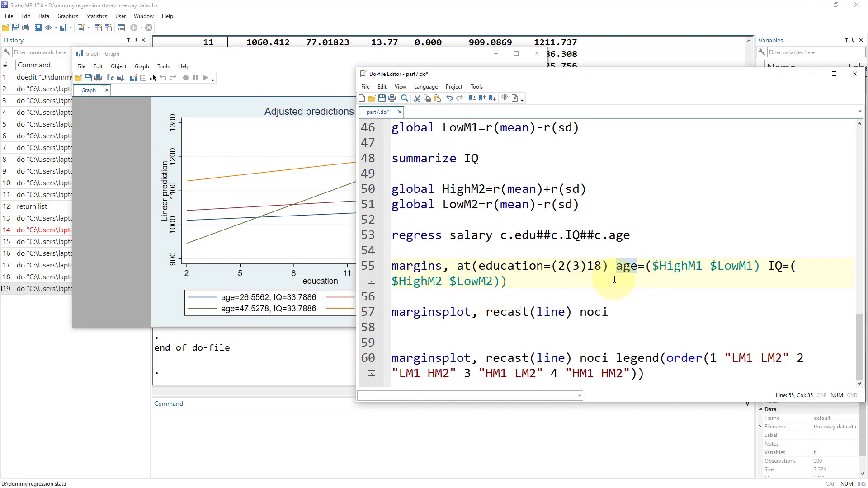
drag(782, 267, 791, 267)
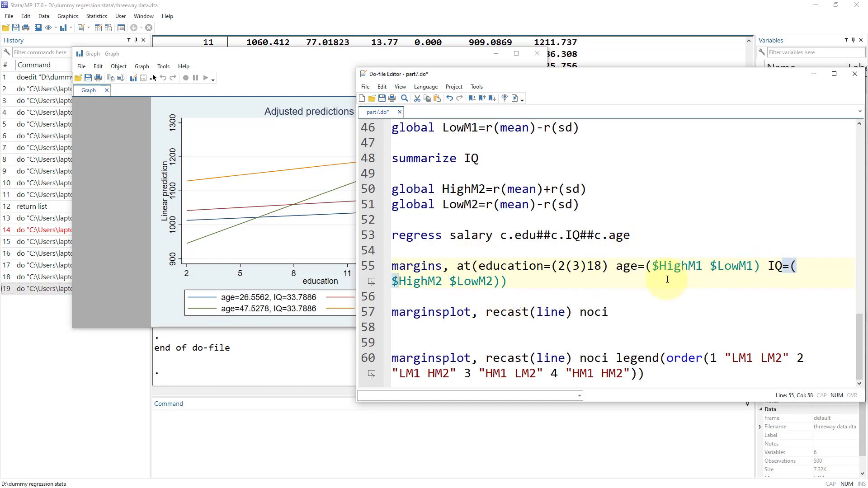
click(308, 312)
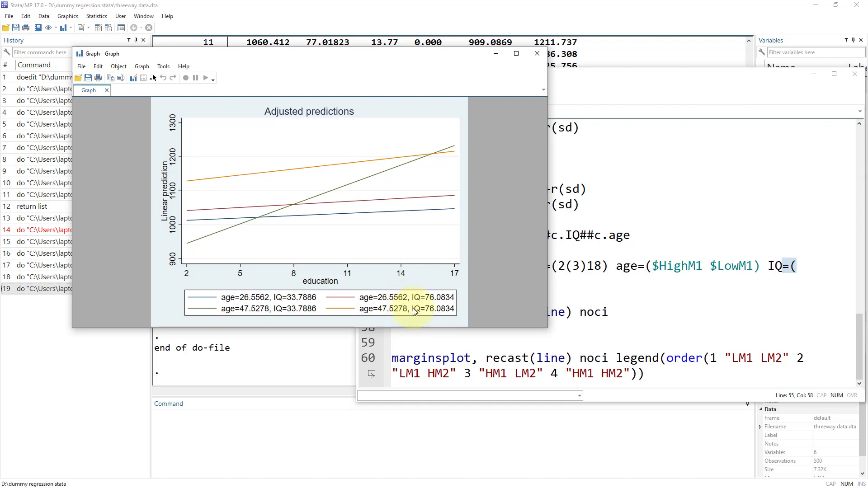
click(463, 359)
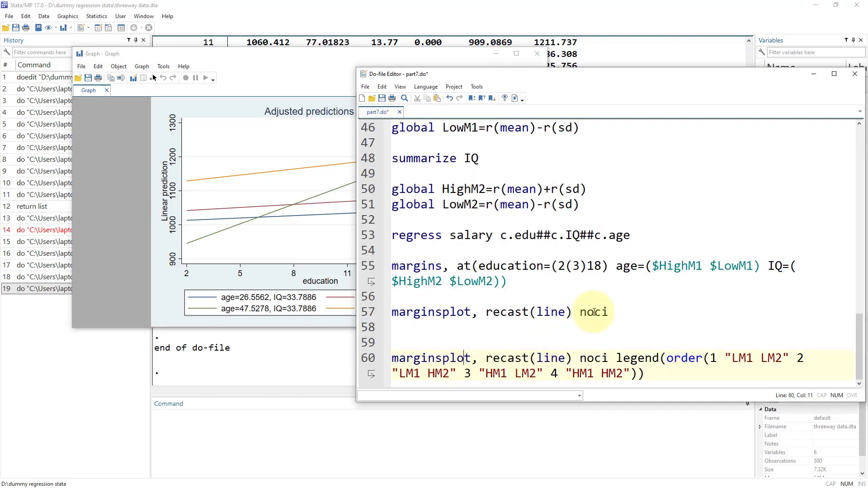
Highlight the legend(order(...)) option and the first label on line 60
drag(611, 312, 347, 301)
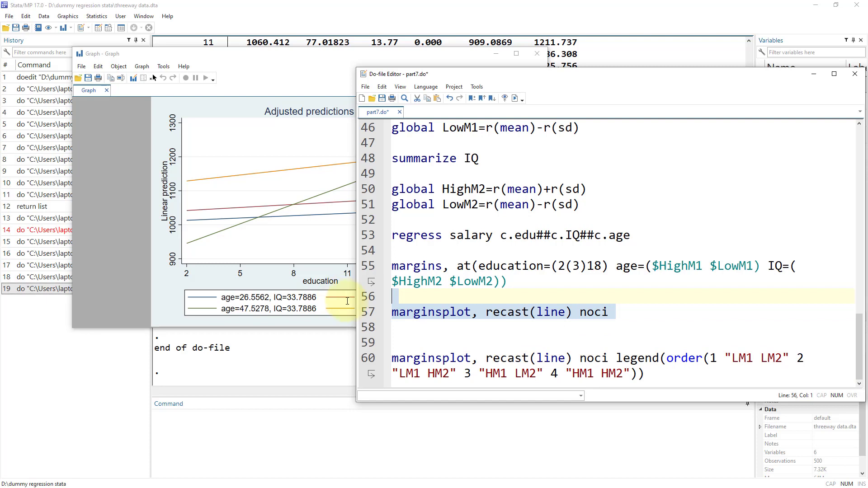
drag(617, 358, 643, 371)
double_click(637, 354)
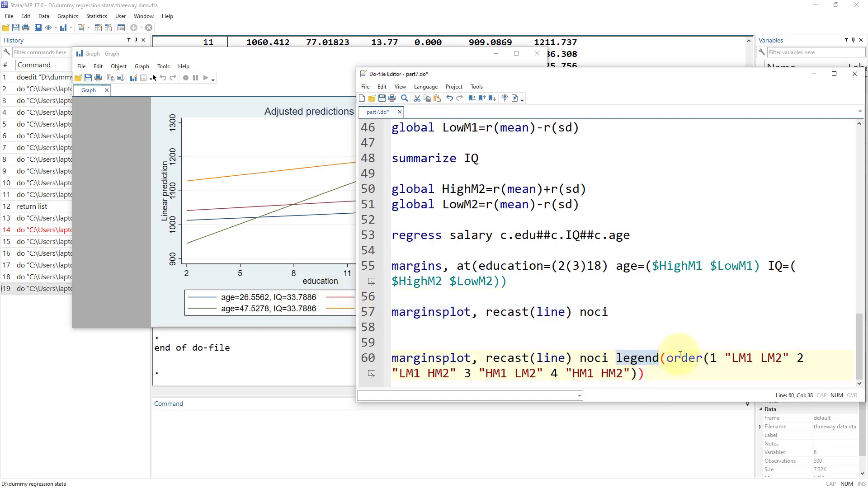
double_click(673, 356)
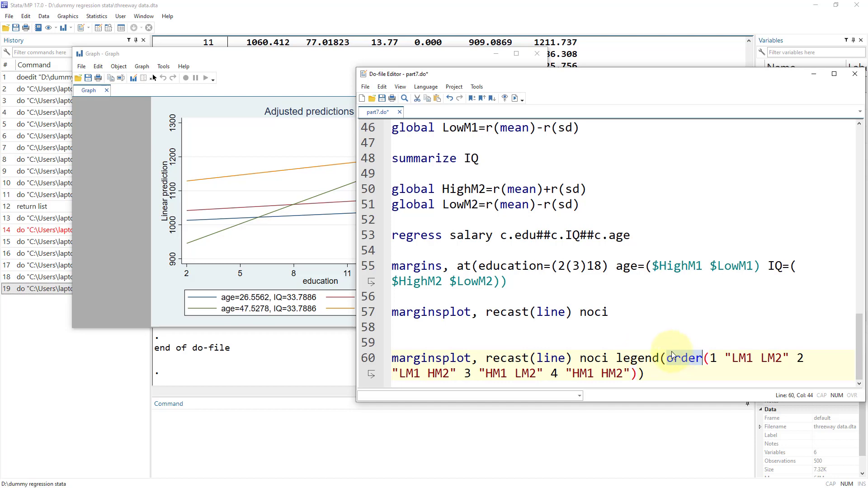
click(712, 358)
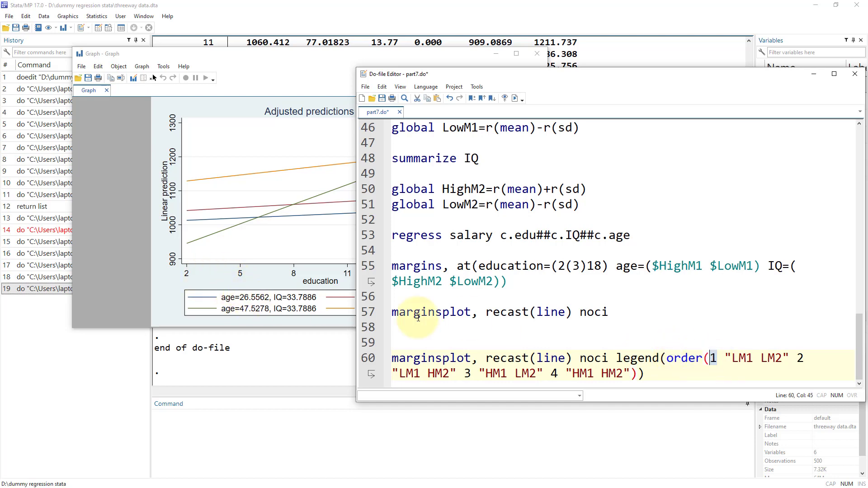
drag(732, 359, 776, 359)
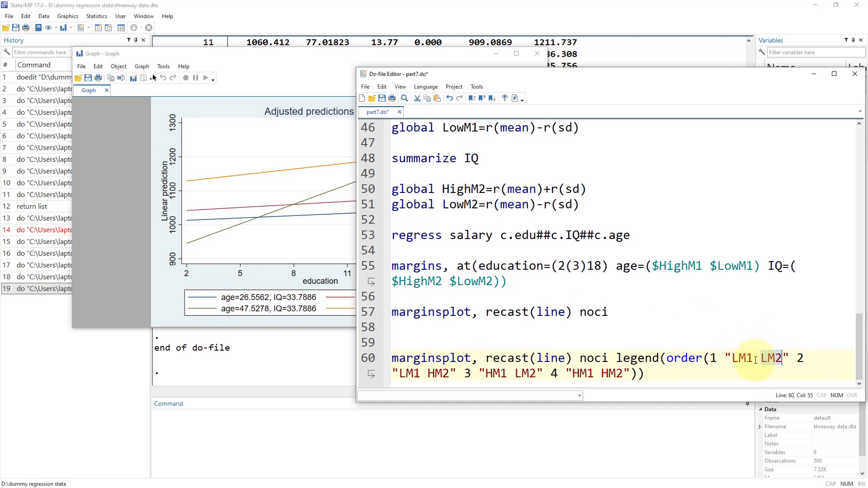
Rewrite the first legend label with age and IQ wording, then select line 60
click(739, 360)
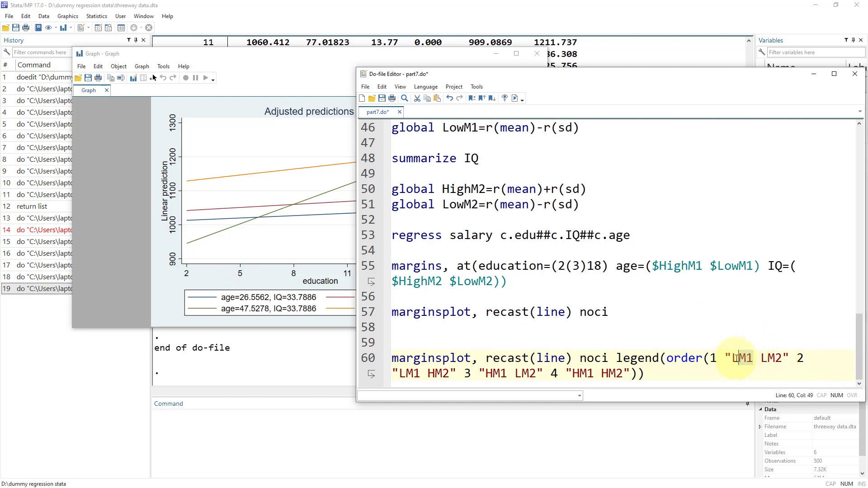
text(age)
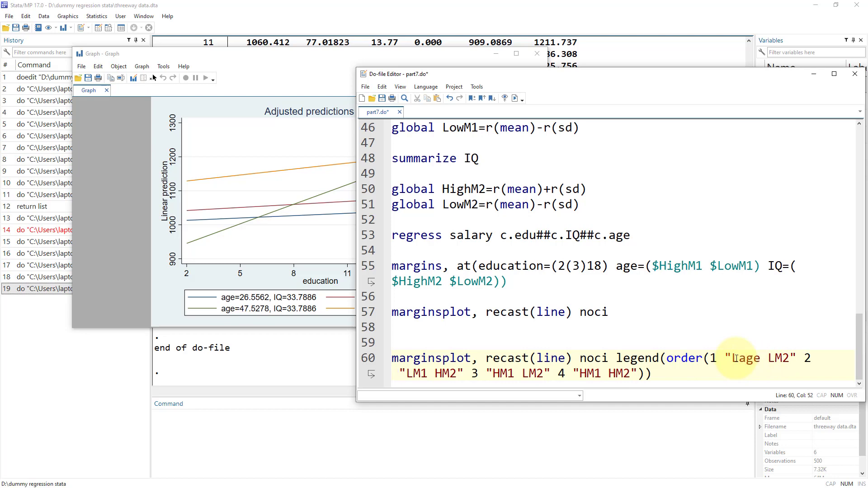
drag(790, 362, 776, 364)
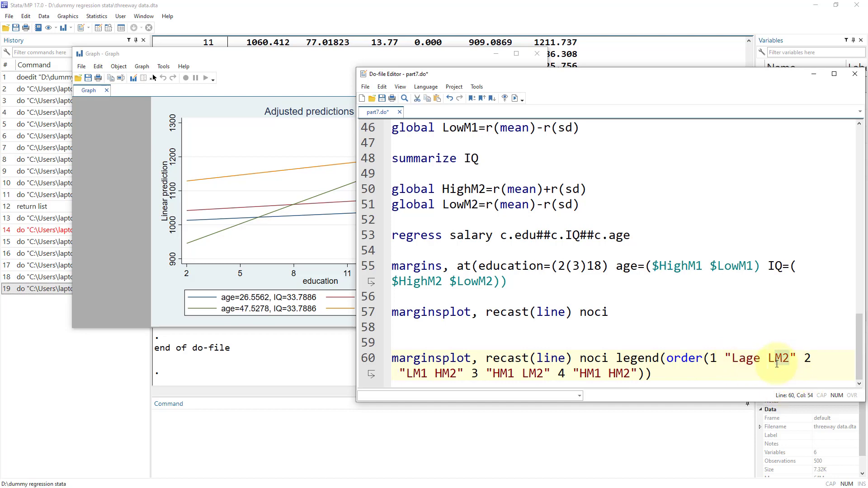
text(IQ)
key(BackSpace)
key(BackSpace)
text(IQ)
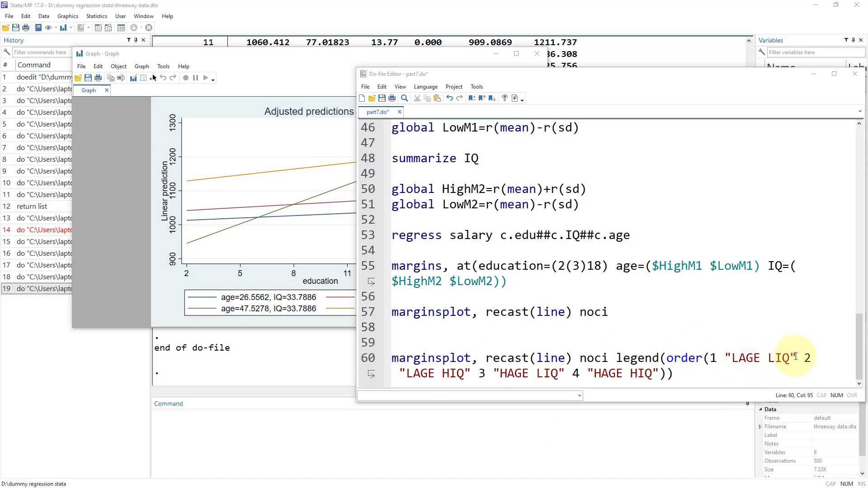
drag(761, 359, 747, 360)
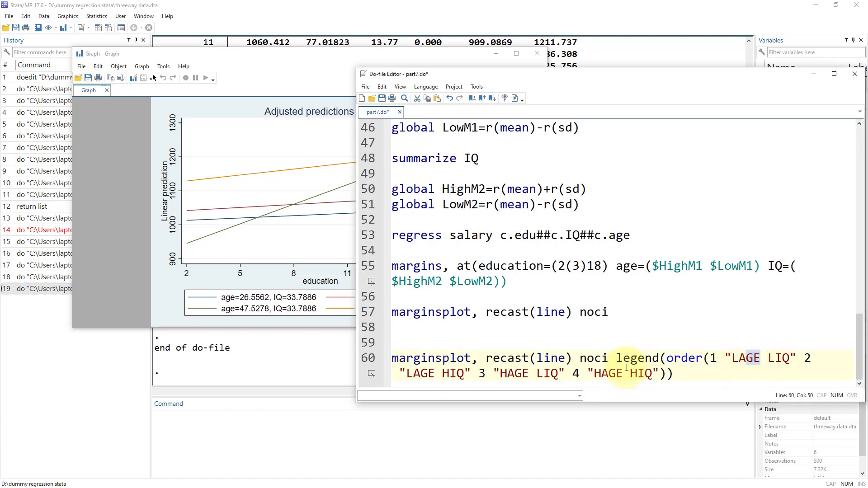
click(367, 358)
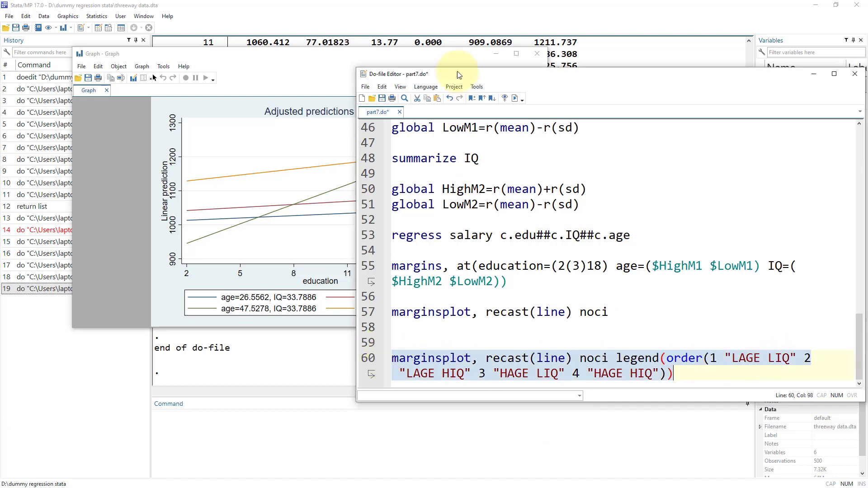
Run the line-60 marginsplot, review the LAGE/HAGE, LIQ/HIQ graph, then close it
click(518, 98)
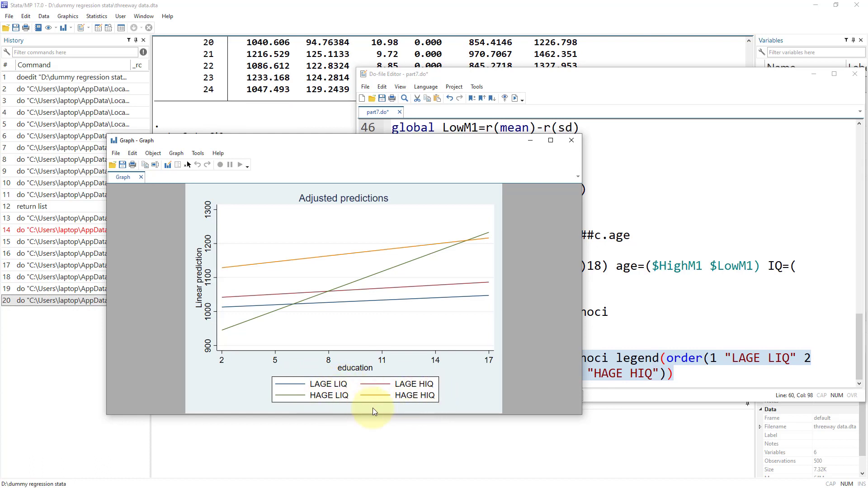
drag(417, 143, 362, 42)
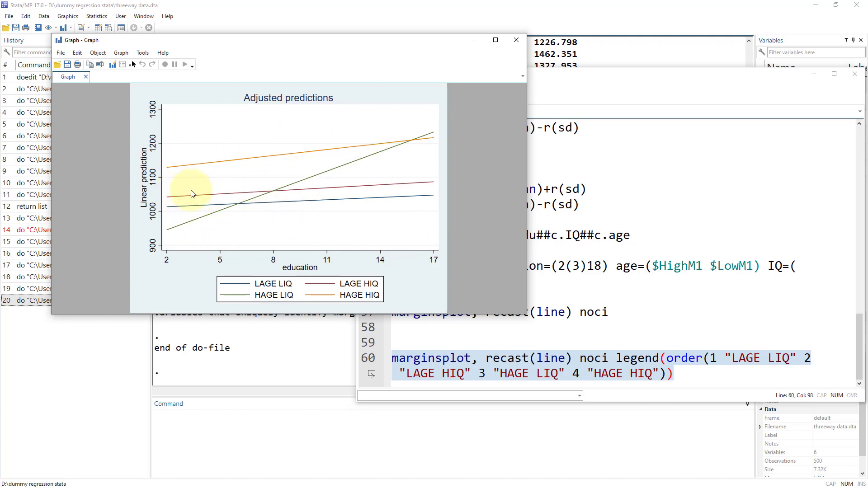
click(515, 40)
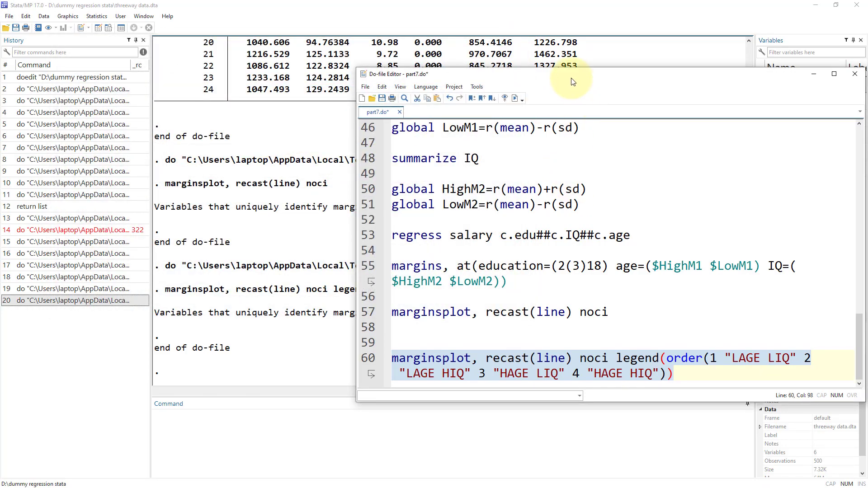
drag(563, 74, 353, 77)
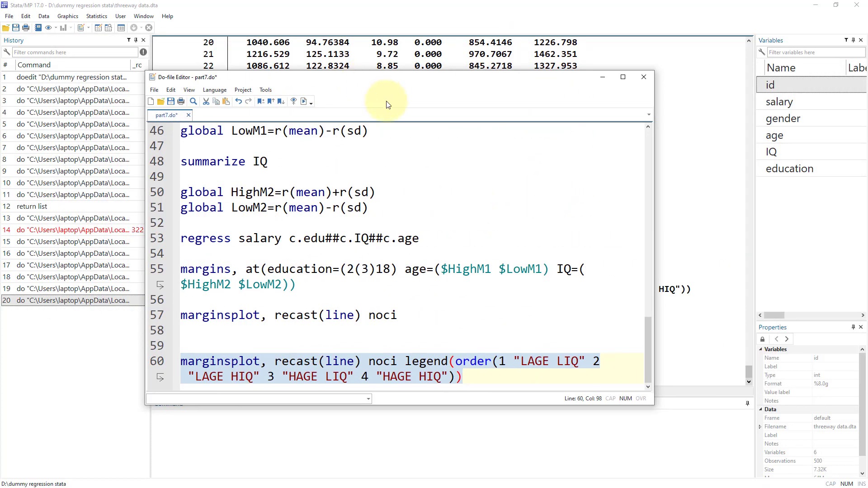